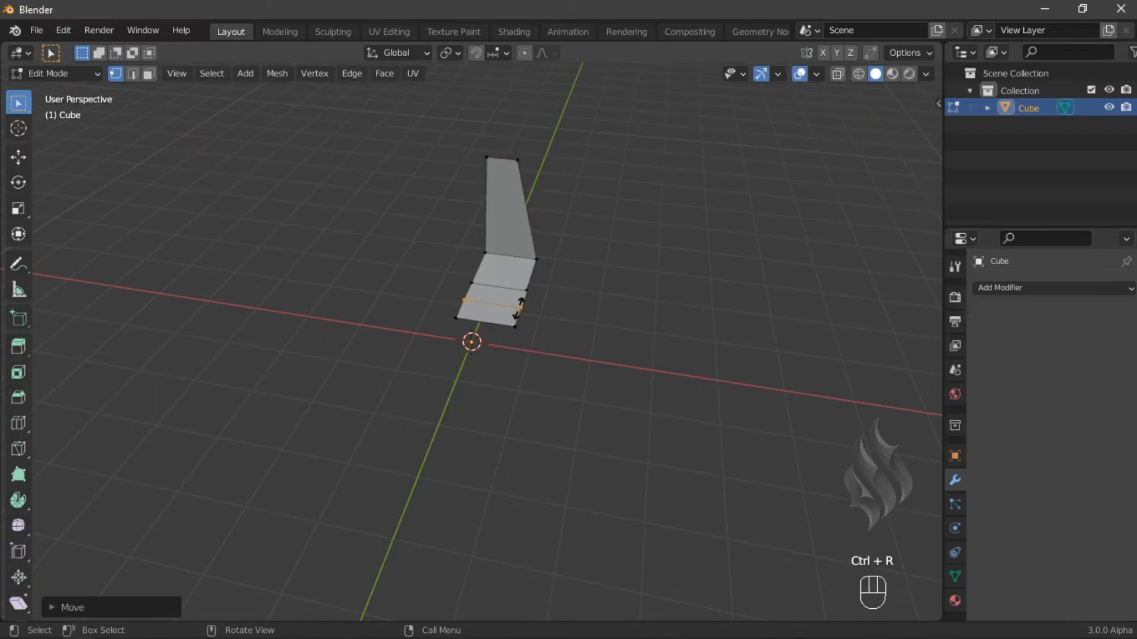
- In side view, raise the newly cut seat loop 6 cm along Z
{"action": "key", "text": "KP_3"}
{"action": "key", "text": "shift+c"}
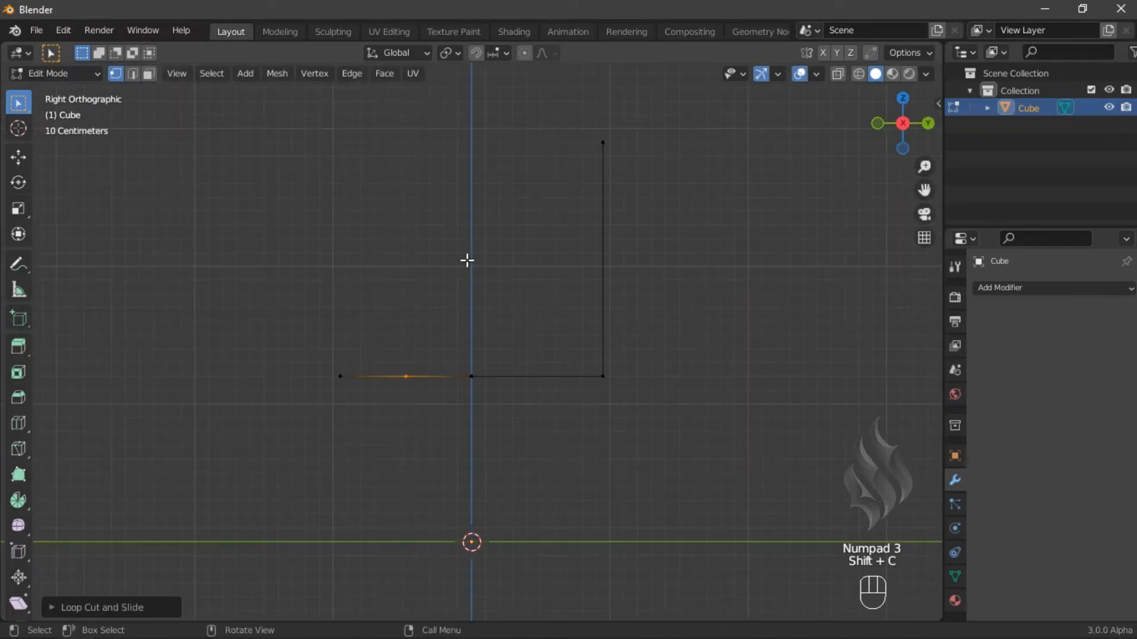
{"action": "key", "text": "g"}
{"action": "middle_click", "coordinate": [467, 260]}
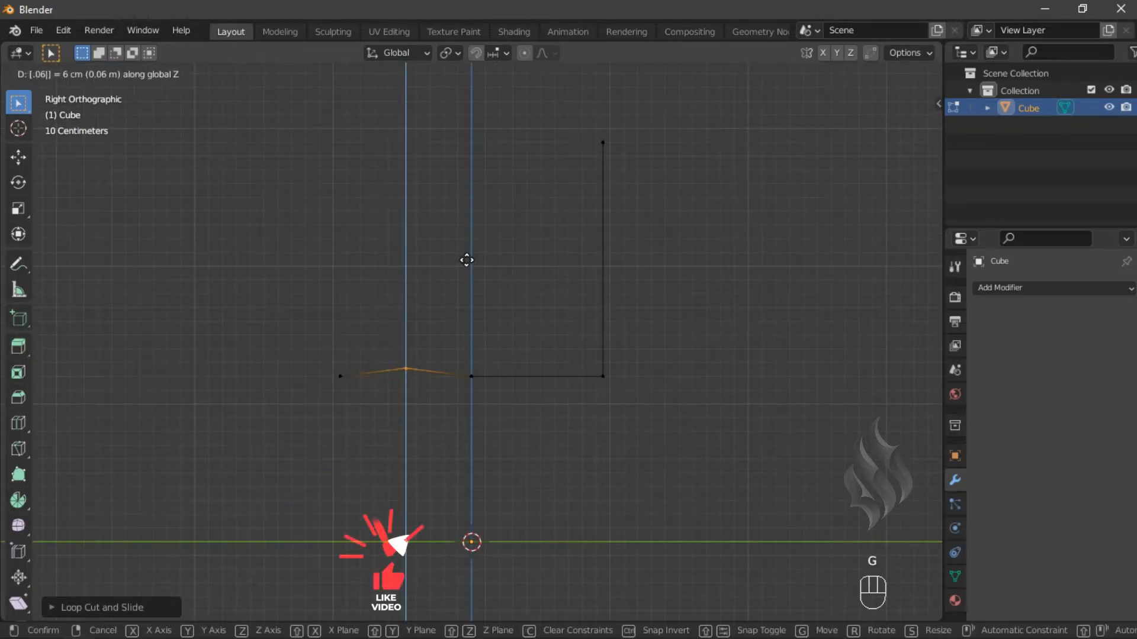
{"action": "left_click", "coordinate": [465, 259]}
- Select the seat's front edge and raise it 0.3 m along Z
{"action": "left_click", "coordinate": [336, 367]}
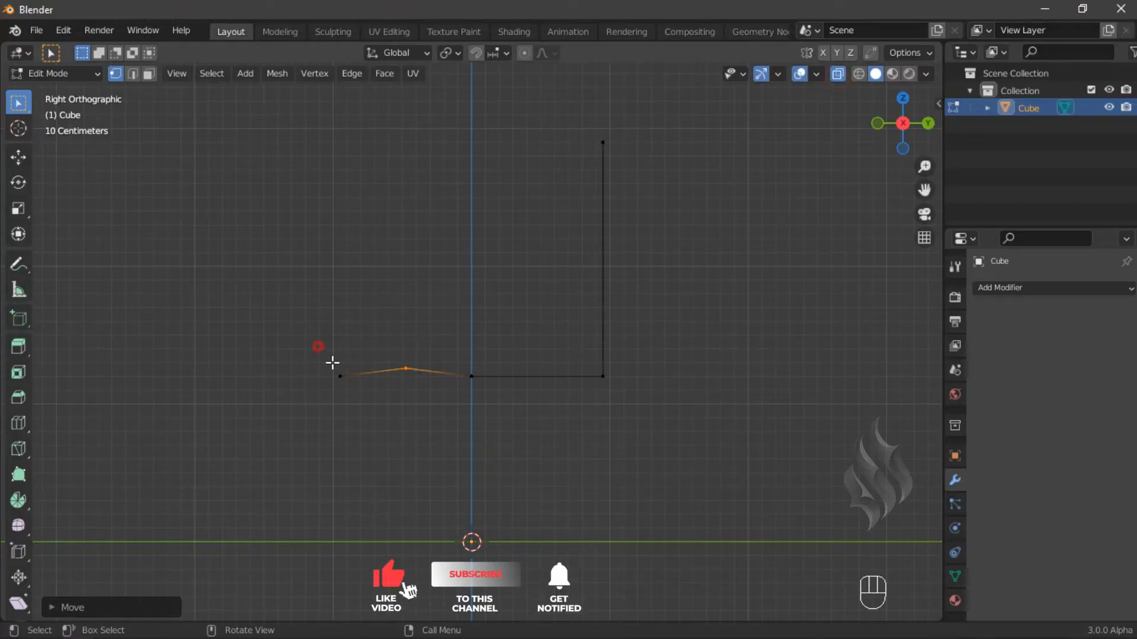
{"action": "type", "text": "gz.3"}
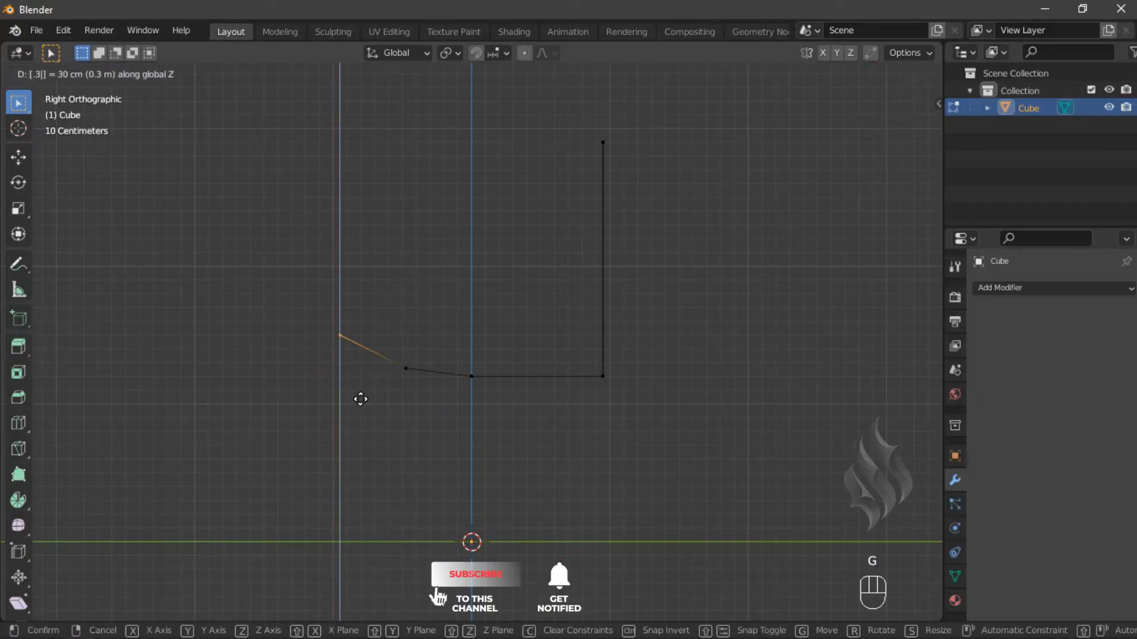
{"action": "key", "text": "Return"}
- Select the seat's rear bottom corner and move it -0.38 m along Y and 0.1 m along Z
{"action": "left_click_drag", "start_coordinate": [567, 345], "coordinate": [624, 384]}
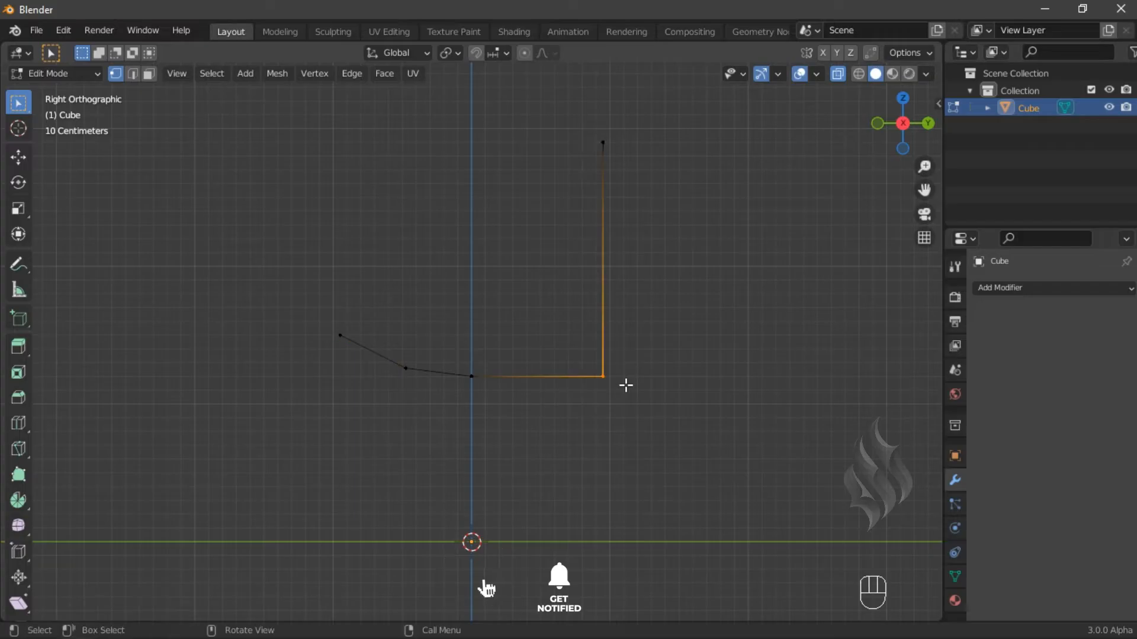
{"action": "key", "text": "g"}
{"action": "type", "text": "y"}
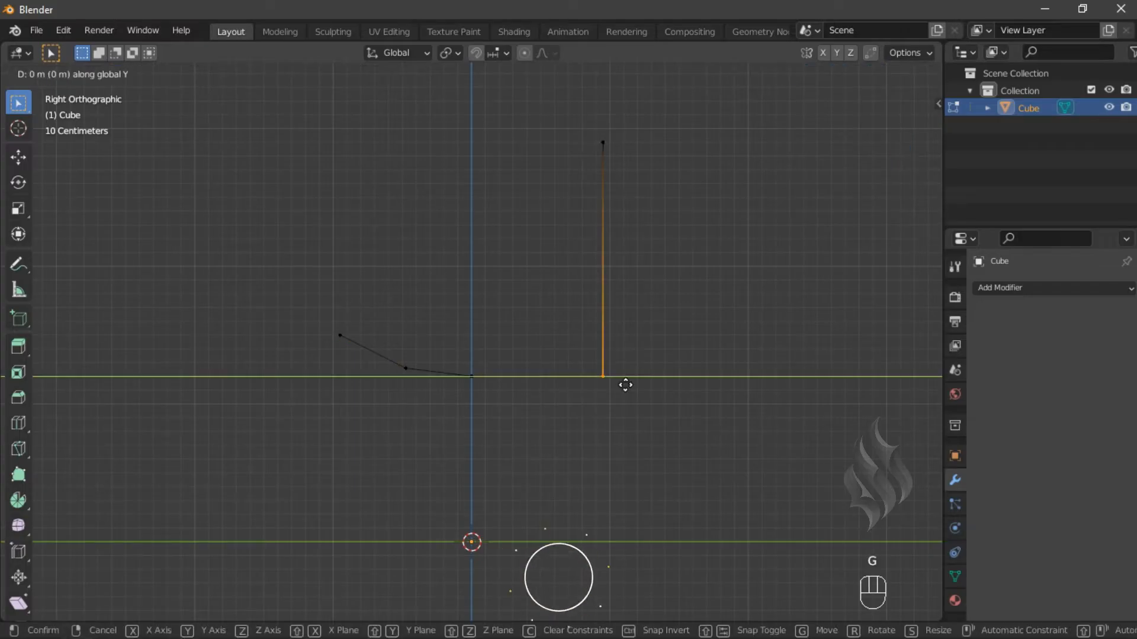
{"action": "type", "text": "-.38"}
{"action": "key", "text": "Return"}
{"action": "type", "text": "gz.1"}
{"action": "key", "text": "Return"}
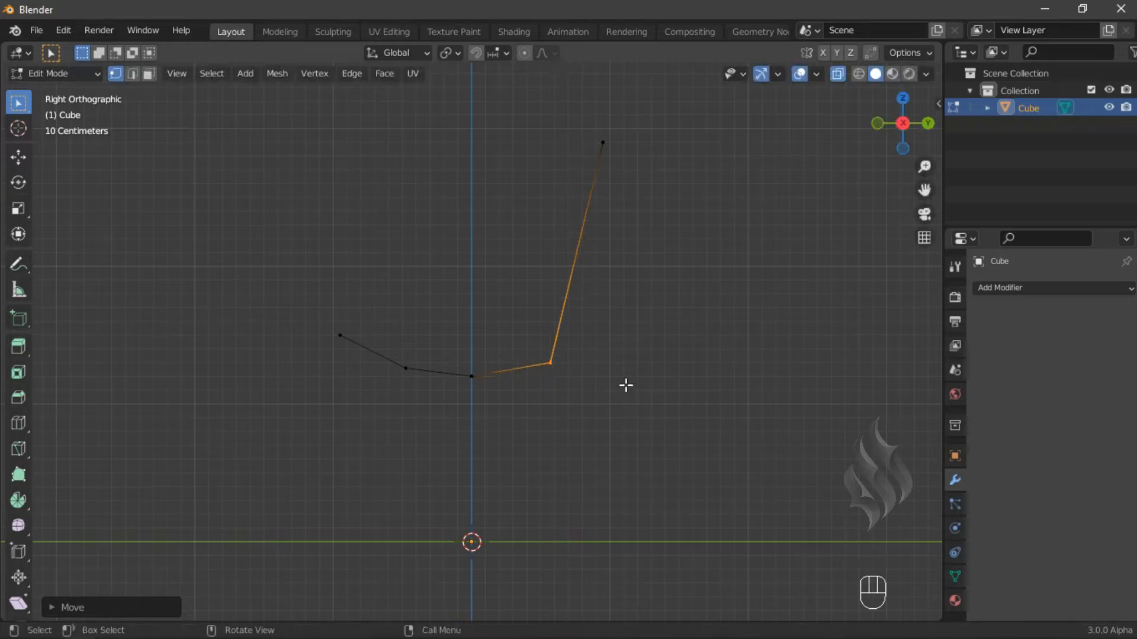
- Add three horizontal loop cuts across the backrest
{"action": "middle_click_drag", "start_coordinate": [480, 320], "coordinate": [561, 373]}
{"action": "key", "text": "ctrl+r"}
{"action": "scroll", "coordinate": [568, 243], "scroll_direction": "up", "scroll_amount": 2}
{"action": "left_click", "coordinate": [567, 243]}
{"action": "right_click", "coordinate": [567, 242]}
- Select the lowest backrest loop and move it -0.02 m along Y in side view
{"action": "left_click", "coordinate": [566, 301], "text": "alt"}
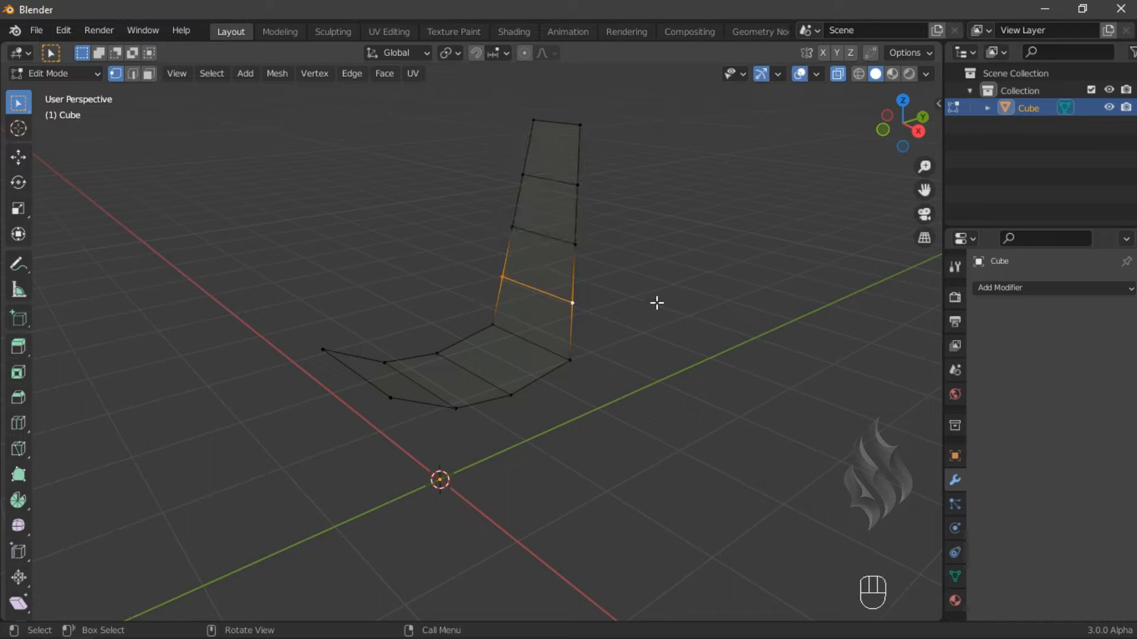
{"action": "key", "text": "KP_3"}
{"action": "type", "text": "g"}
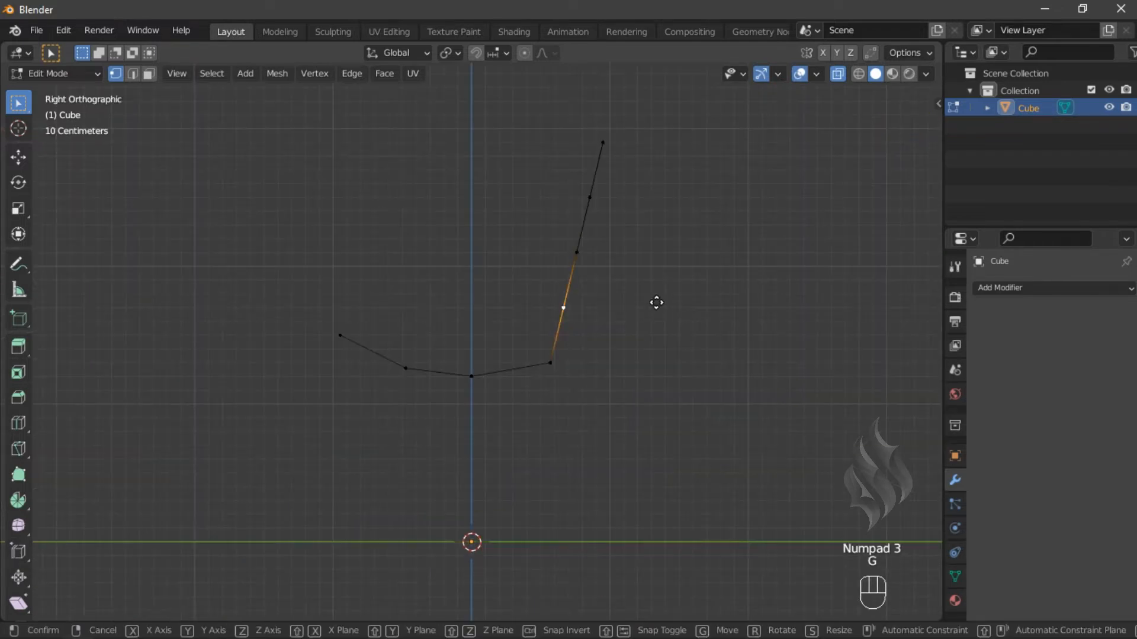
{"action": "type", "text": "y-.02"}
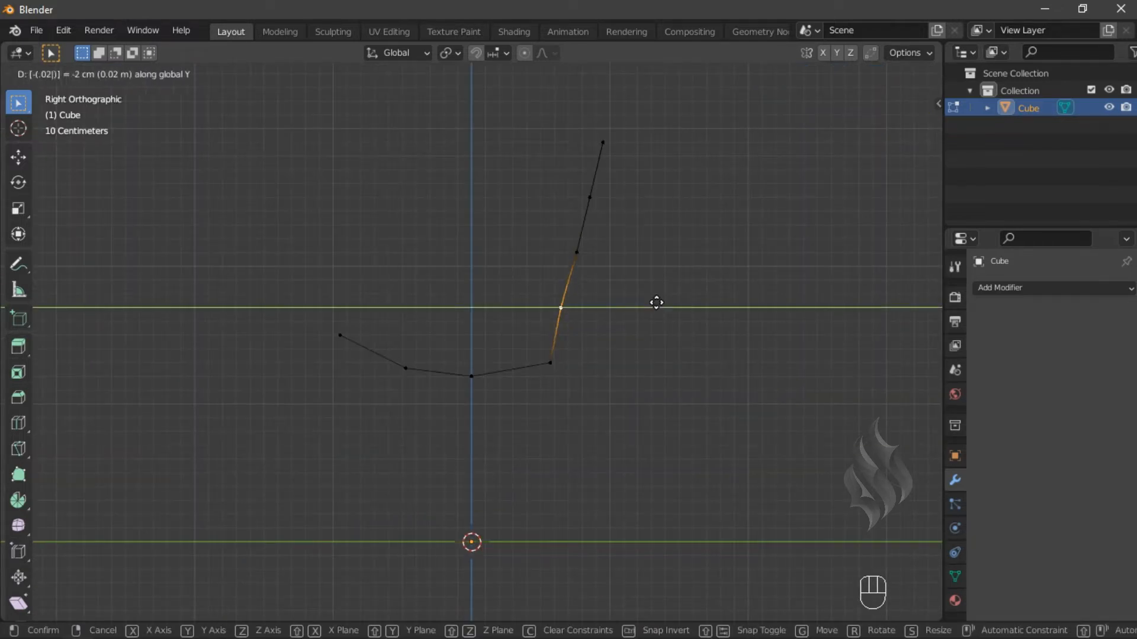
{"action": "key", "text": "Return"}
- Select the two middle backrest loops and move them -0.14 m along Y
{"action": "left_click_drag", "start_coordinate": [544, 181], "coordinate": [604, 261]}
{"action": "type", "text": "gy-.14"}
{"action": "key", "text": "Return"}
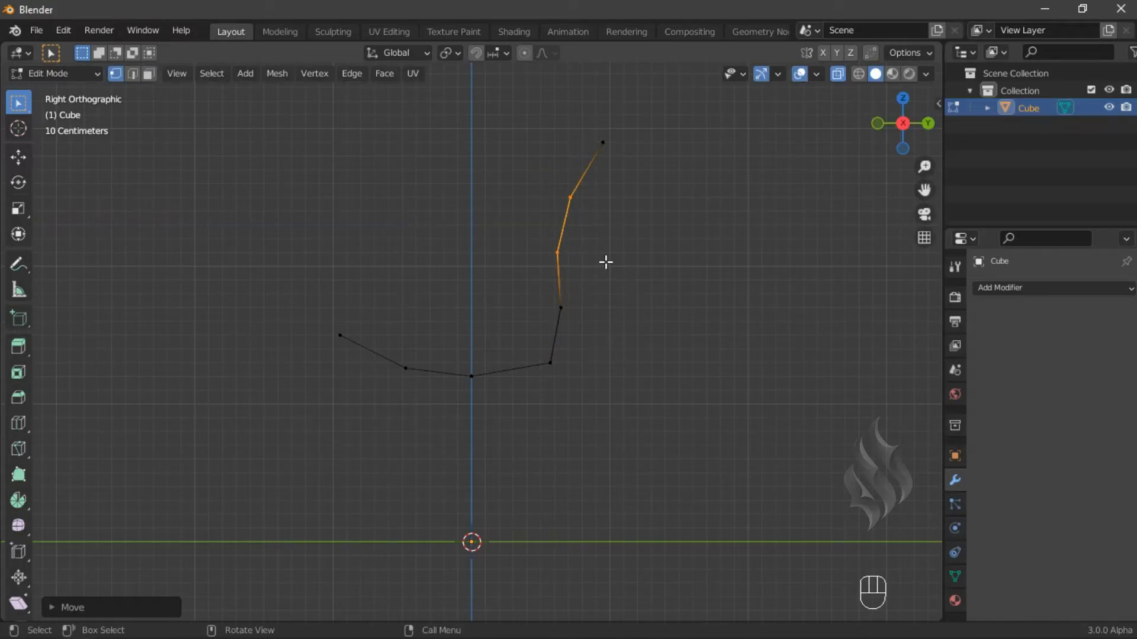
- In back view, add a vertical loop cut down the middle of the seat and backrest
{"action": "key", "text": "ctrl+KP_1"}
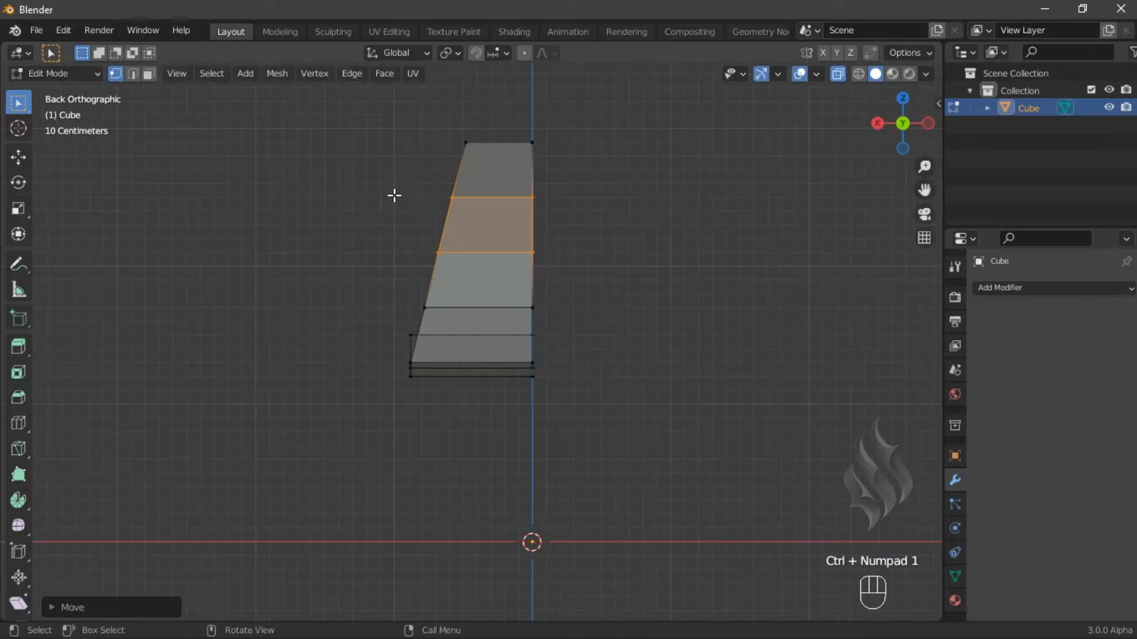
{"action": "key", "text": "ctrl+r"}
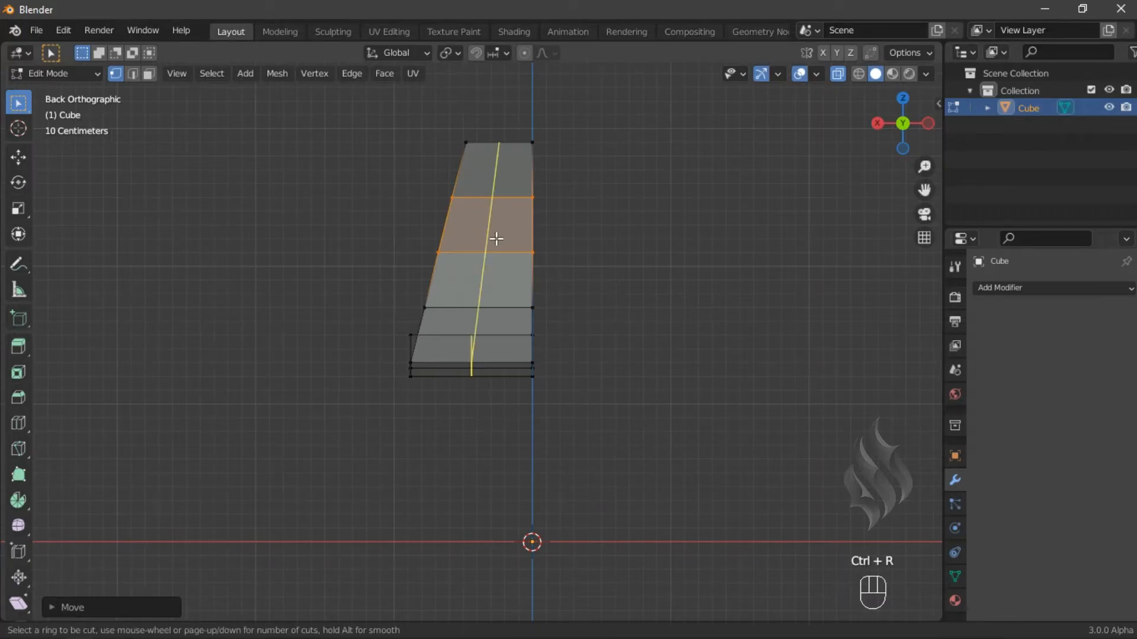
{"action": "left_click", "coordinate": [496, 238]}
{"action": "left_click", "coordinate": [496, 238]}
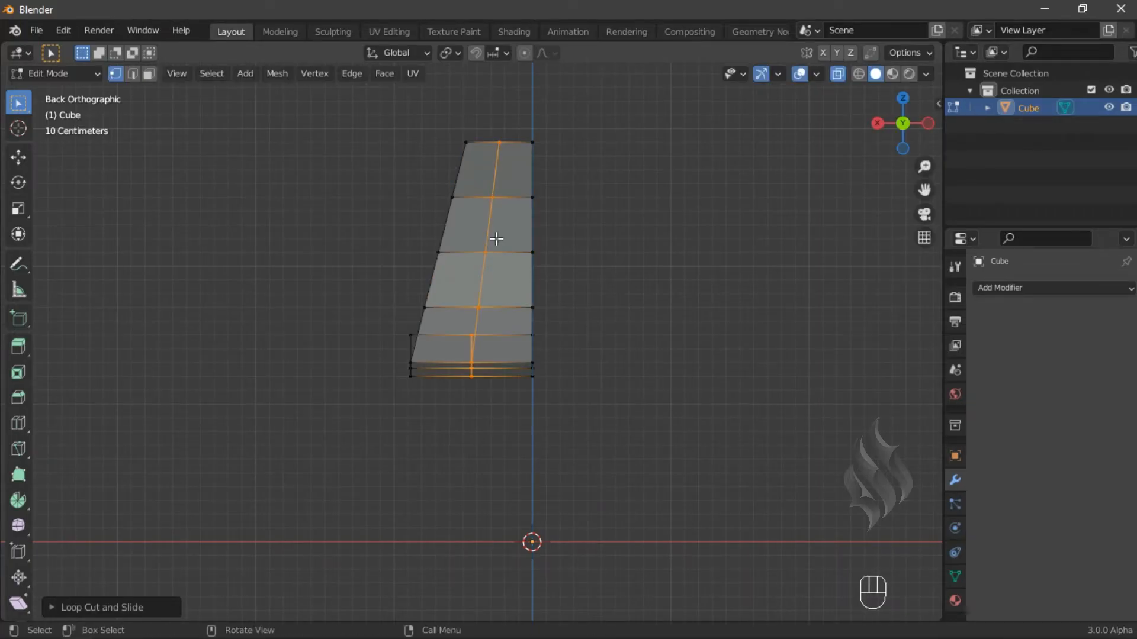
- Select the backrest's outer side edge path and move it 0.06 m along X
{"action": "left_click", "coordinate": [451, 198]}
{"action": "left_click", "coordinate": [426, 307], "text": "ctrl+shift"}
{"action": "key", "text": "g"}
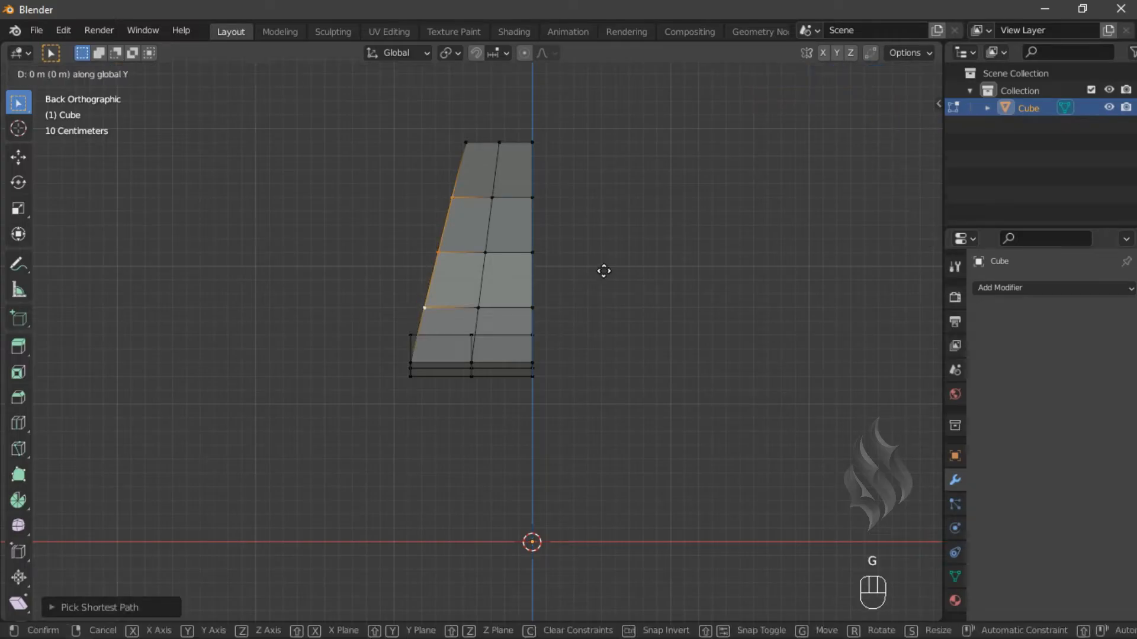
{"action": "right_click", "coordinate": [604, 270]}
{"action": "key", "text": "g"}
{"action": "type", "text": "x"}
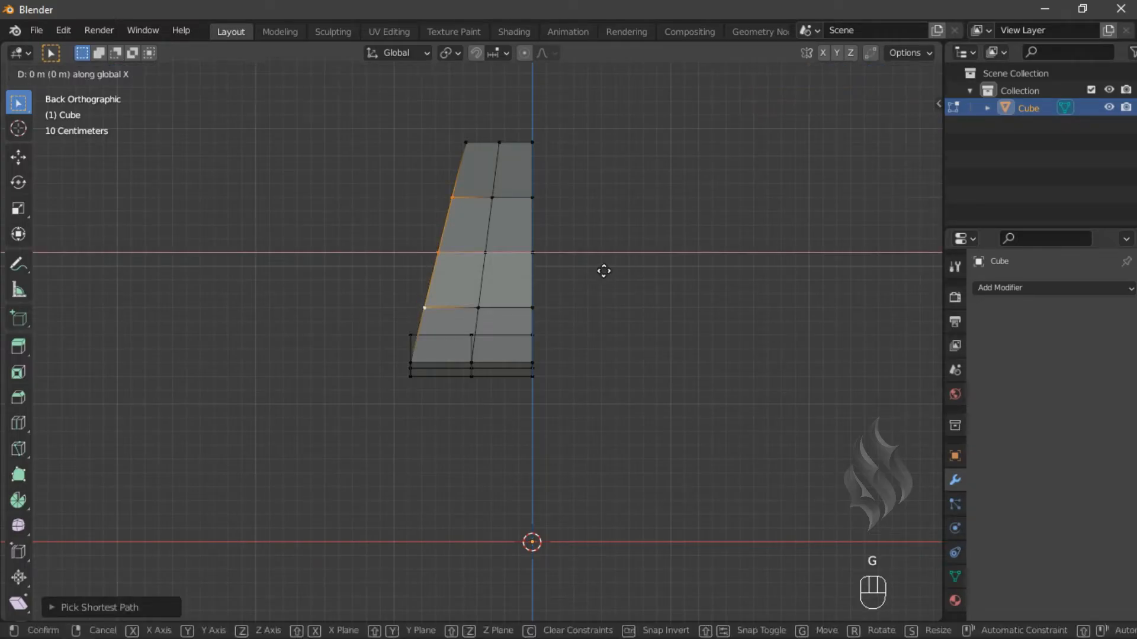
{"action": "type", "text": ".06"}
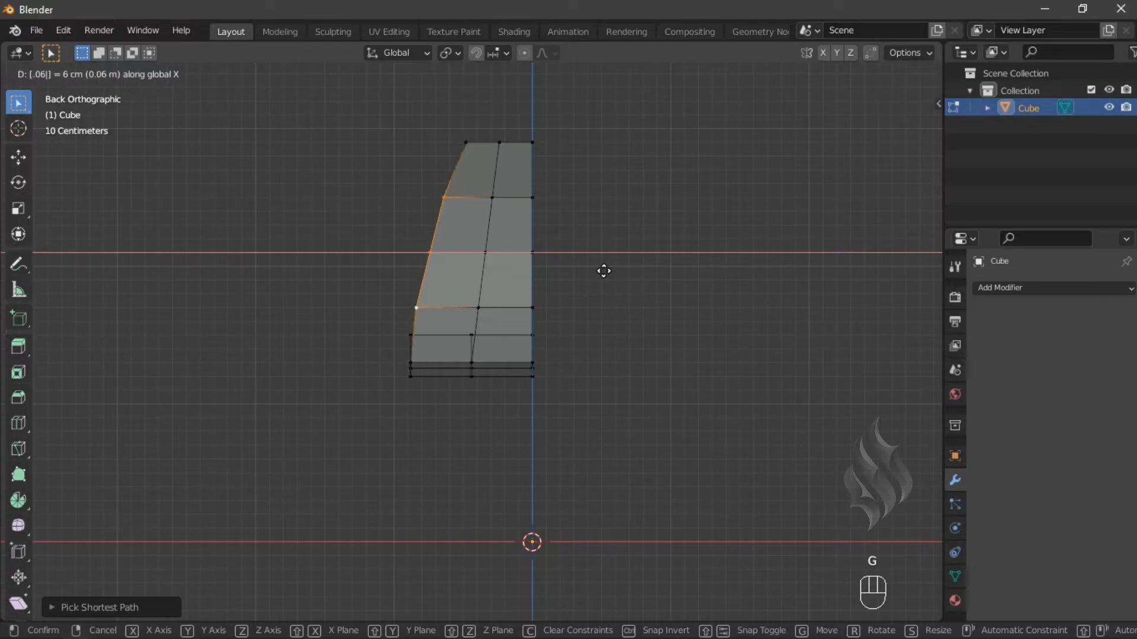
{"action": "key", "text": "Return"}
- Select the inner half of the backrest's top edge and lower it 0.05 m along Z
{"action": "left_click_drag", "start_coordinate": [487, 135], "coordinate": [549, 156]}
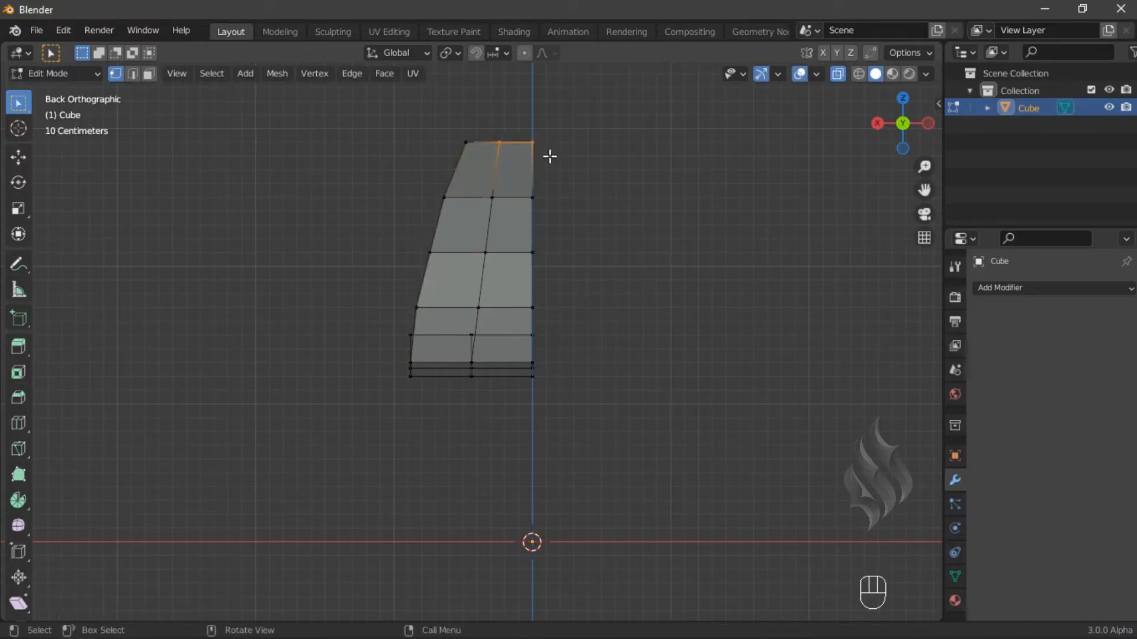
{"action": "key", "text": "g"}
{"action": "type", "text": "z"}
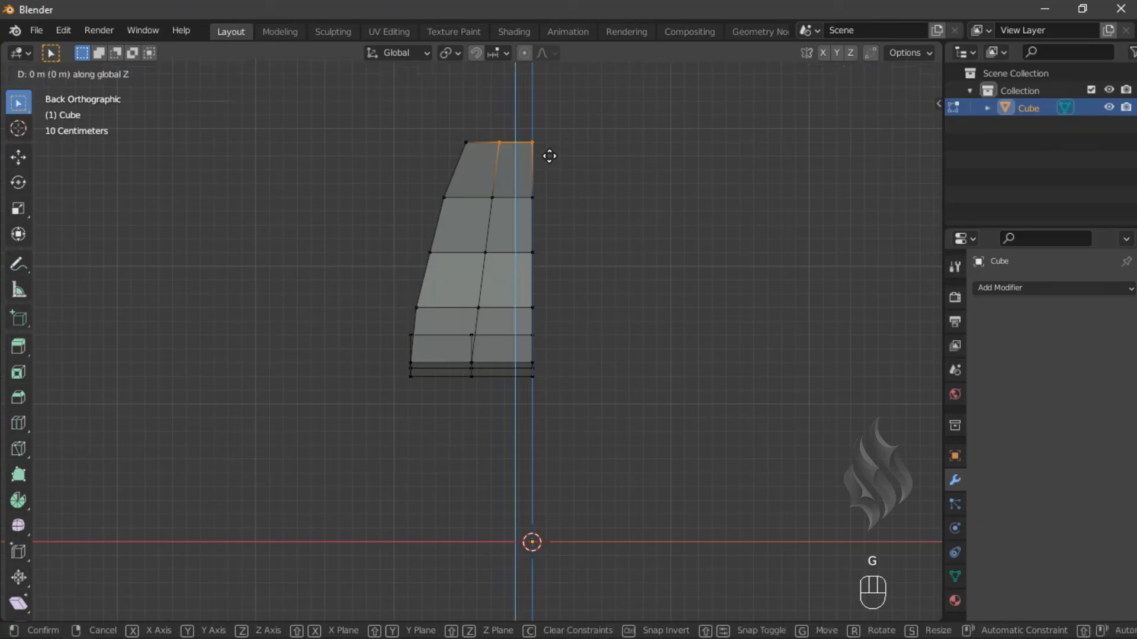
{"action": "type", "text": "-.05"}
{"action": "key", "text": "Return"}
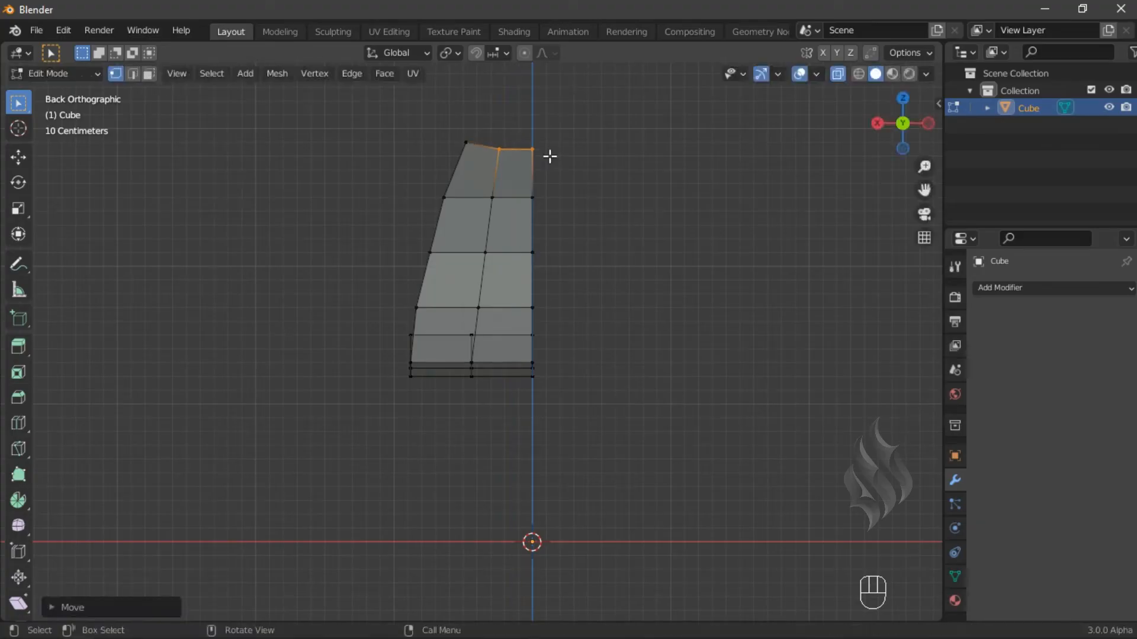
- In side view, move the centre-line vertex at the seat's rear -0.32 m along Y and 0.355 m along Z
{"action": "key", "text": "KP_1"}
{"action": "key", "text": "KP_3"}
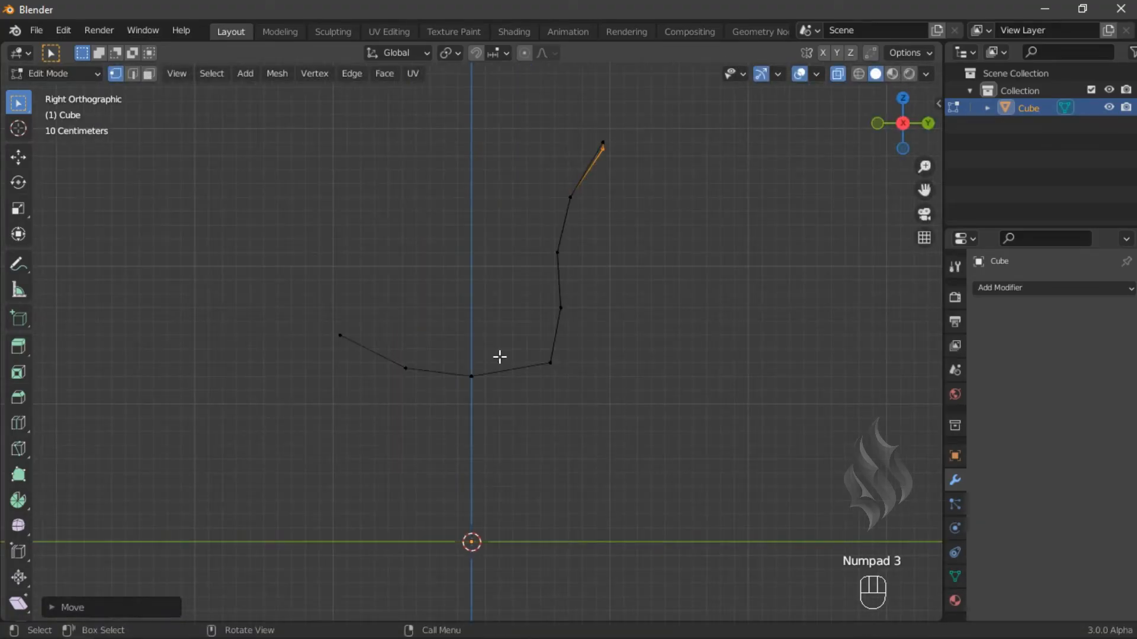
{"action": "left_click", "coordinate": [557, 359]}
{"action": "type", "text": "gy-.32"}
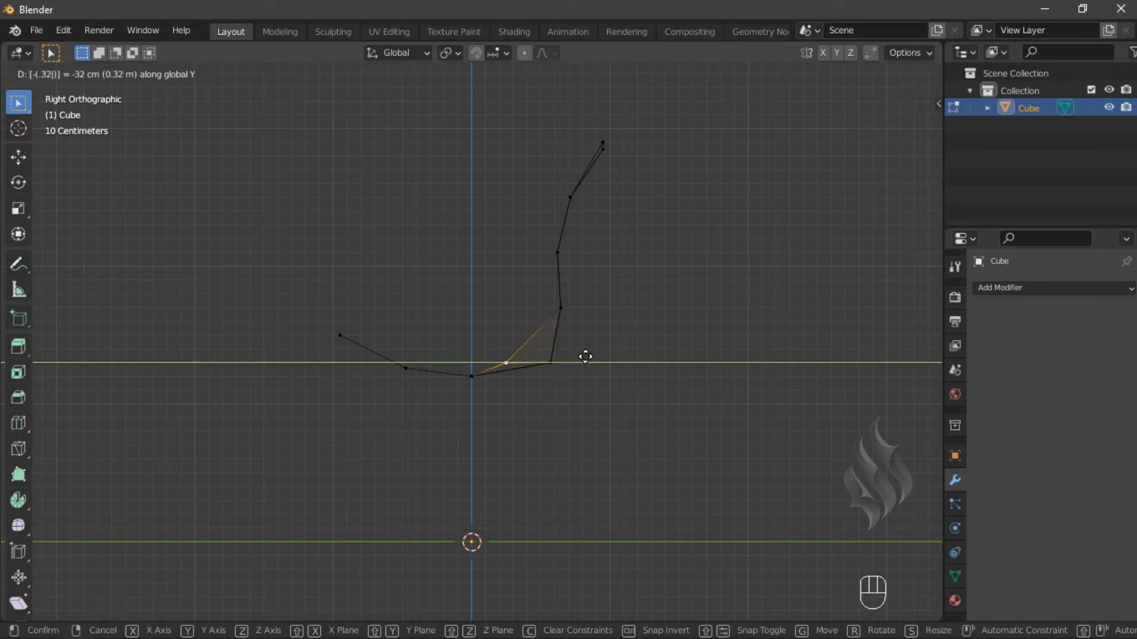
{"action": "key", "text": "Return"}
{"action": "key", "text": "g"}
{"action": "type", "text": "z"}
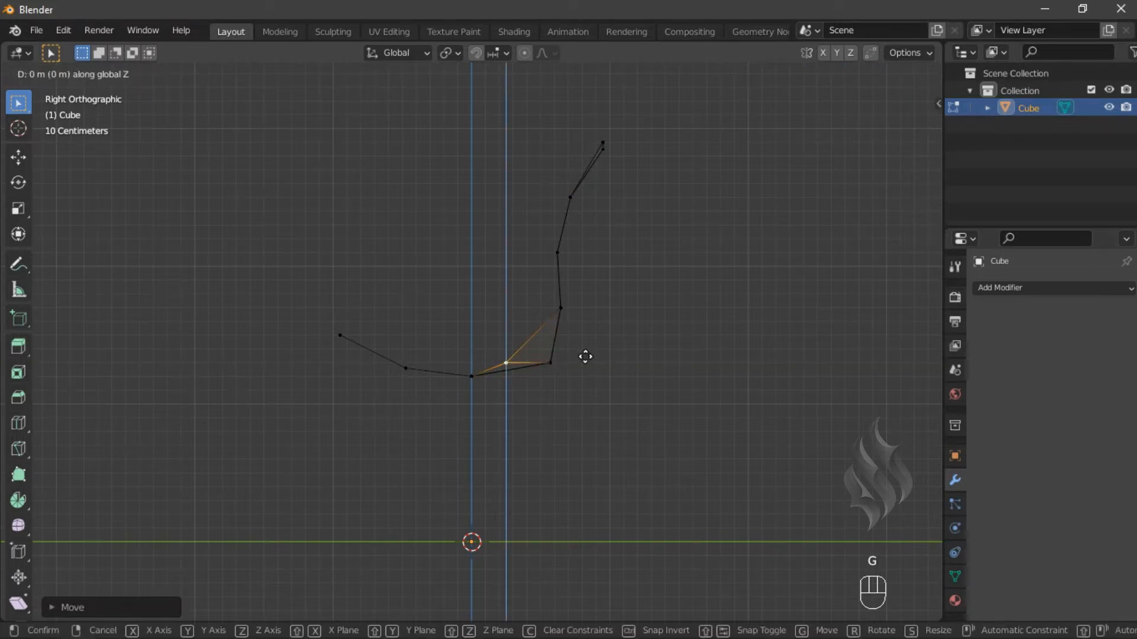
{"action": "type", "text": ".355"}
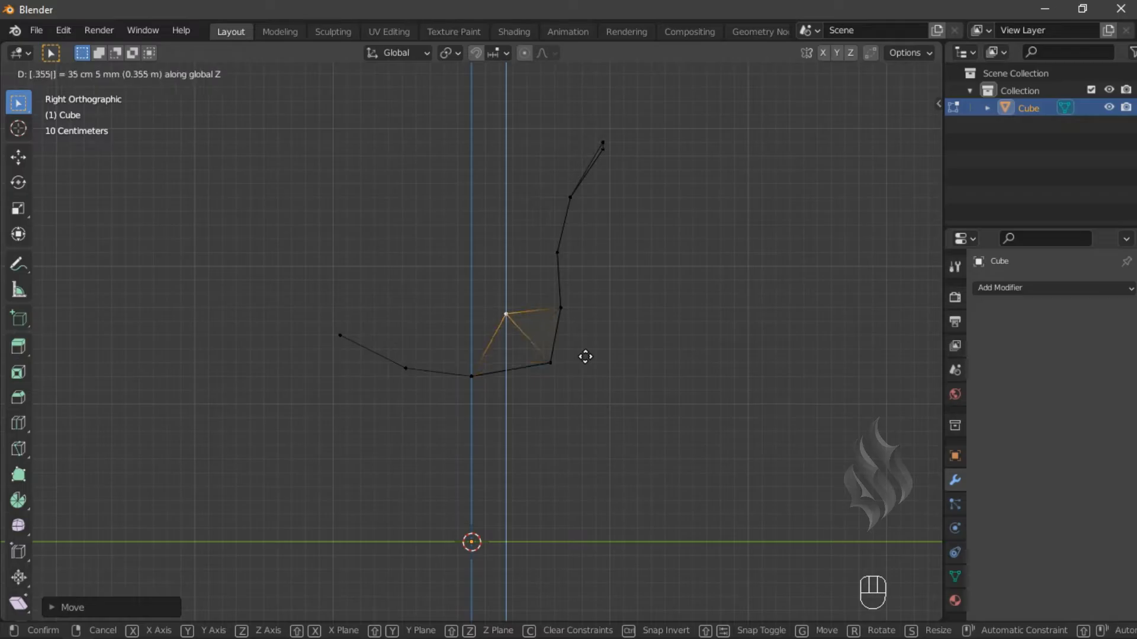
{"action": "key", "text": "Return"}
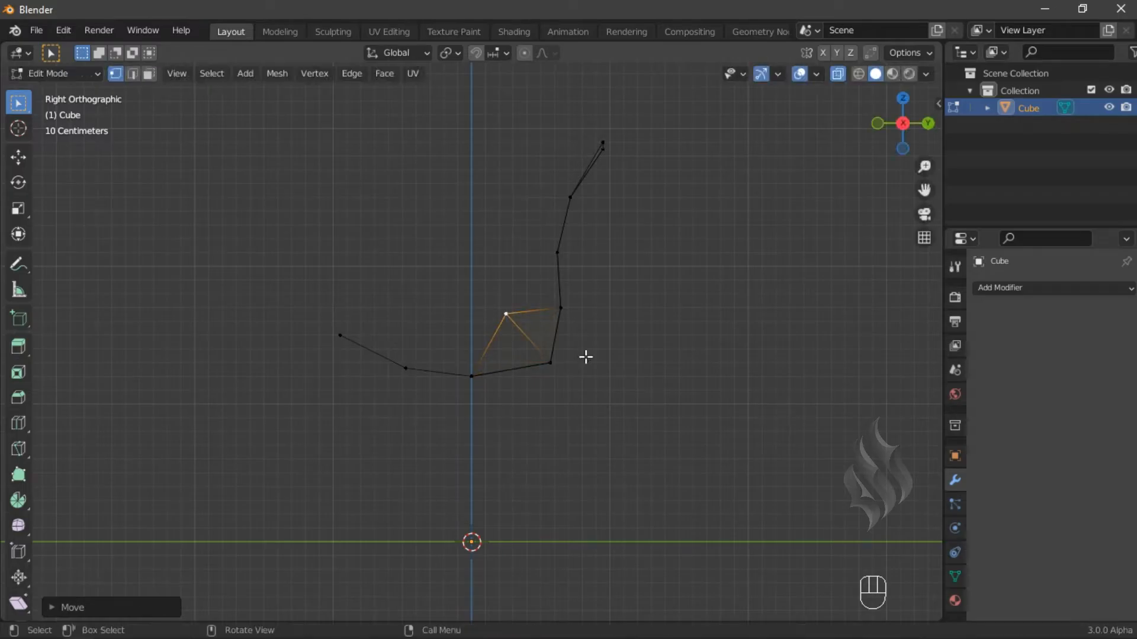
- Move the lowest centre-line backrest vertex -0.3 m along Y and 0.15 m along Z
{"action": "left_click", "coordinate": [561, 308]}
{"action": "type", "text": "gy"}
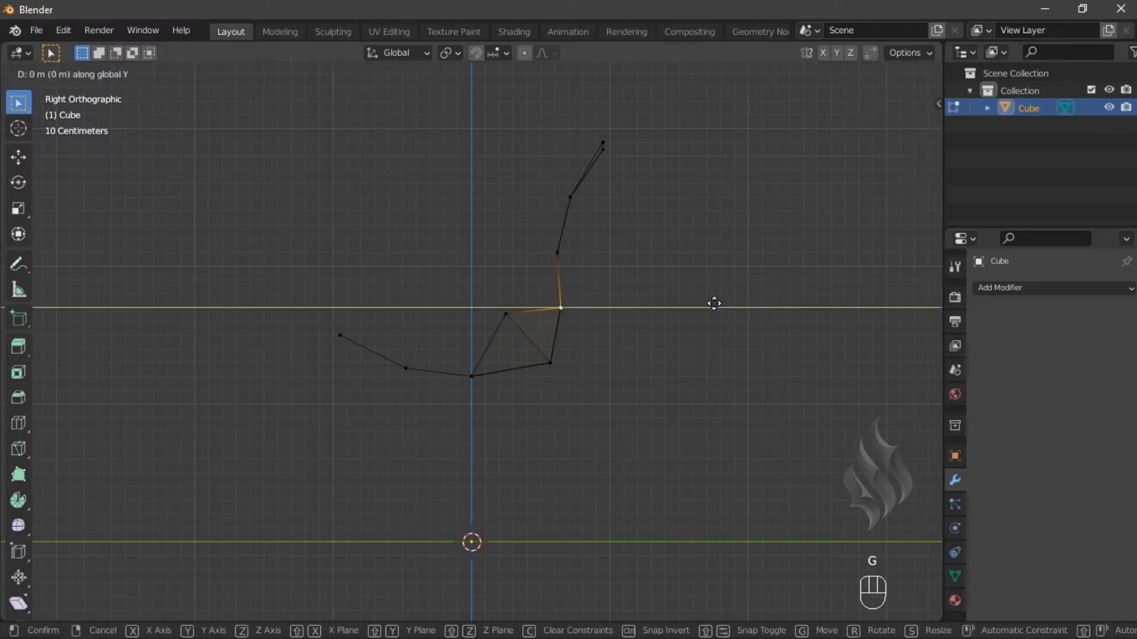
{"action": "type", "text": "-.3"}
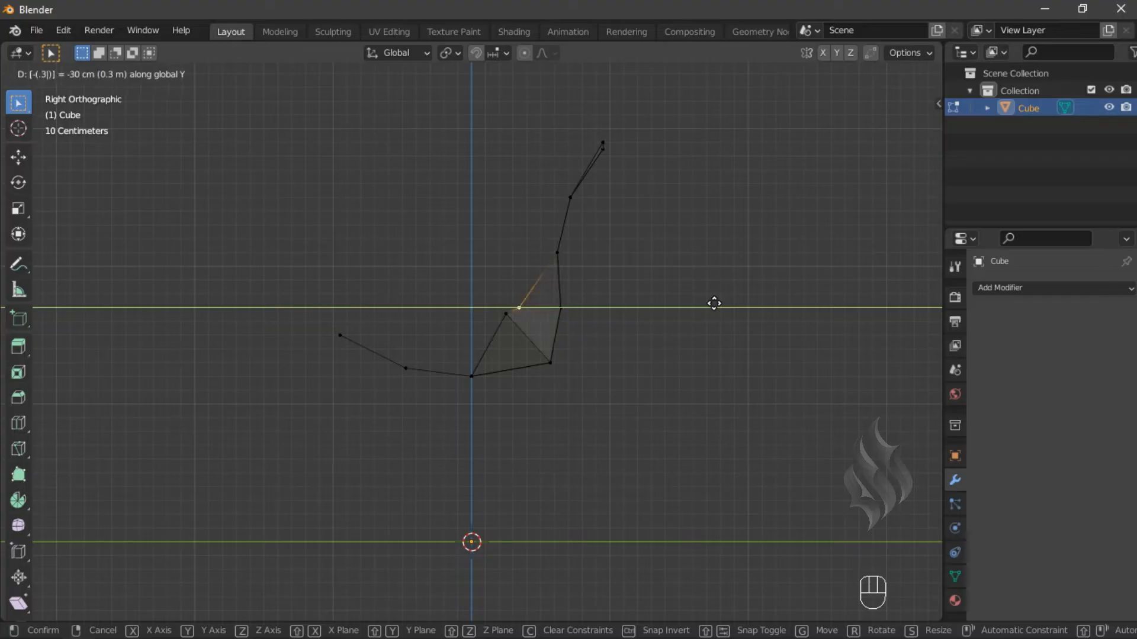
{"action": "key", "text": "Return"}
{"action": "type", "text": "gz.3"}
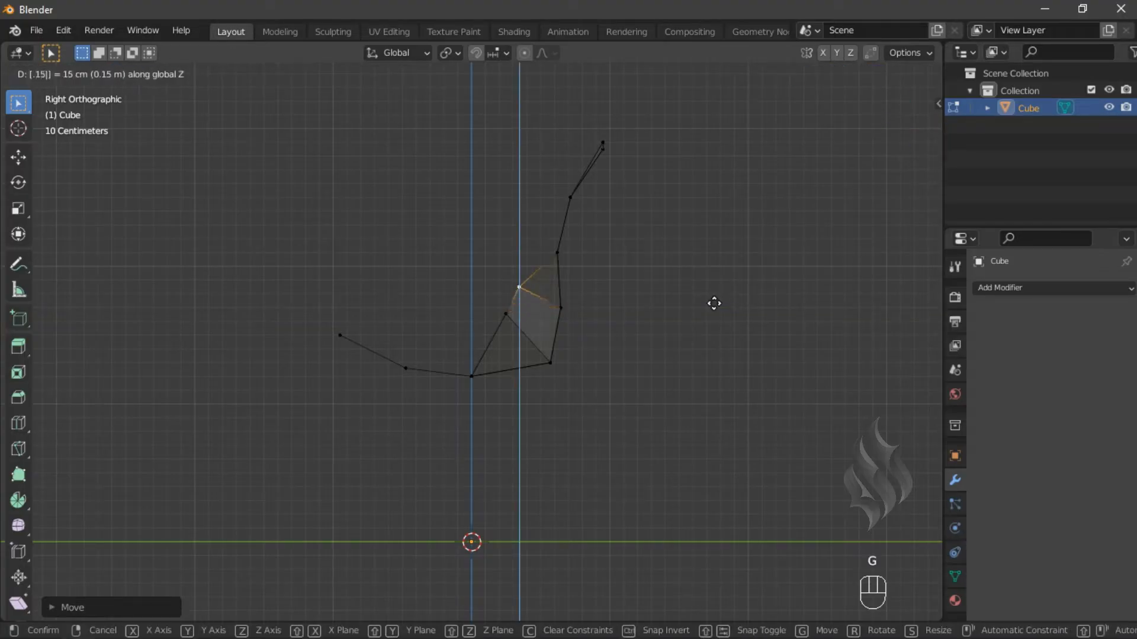
{"action": "key", "text": "Return"}
- Move the next two centre-line backrest vertices -0.2 m and -0.1 m along Y respectively
{"action": "left_click", "coordinate": [574, 253]}
{"action": "type", "text": "gy-.2"}
{"action": "key", "text": "Return"}
{"action": "left_click", "coordinate": [578, 198]}
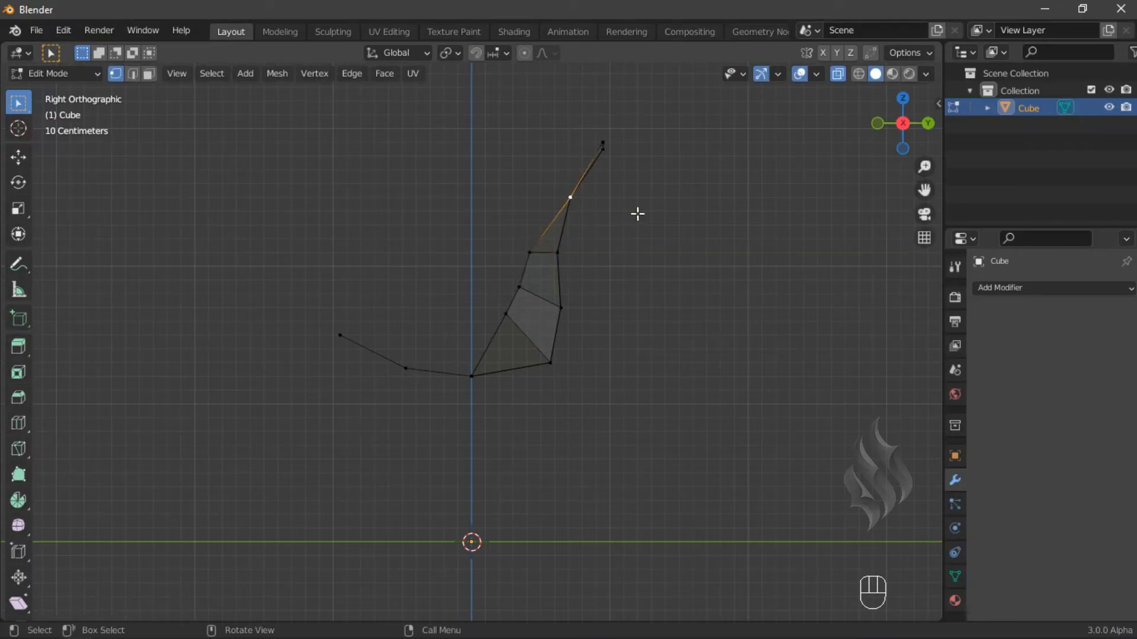
{"action": "type", "text": "gy-.1"}
{"action": "key", "text": "Return"}
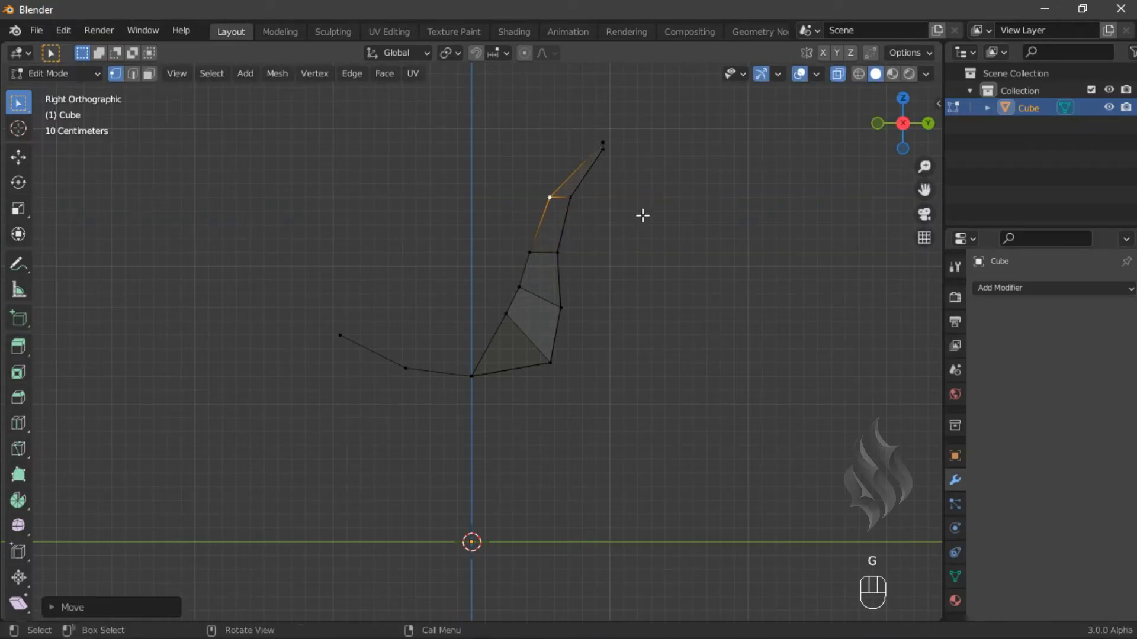
- Move the centre-line vertex at the backrest's top -0.12 m along Y
{"action": "left_click", "coordinate": [601, 142]}
{"action": "type", "text": "gy"}
{"action": "type", "text": "."}
{"action": "type", "text": "-1"}
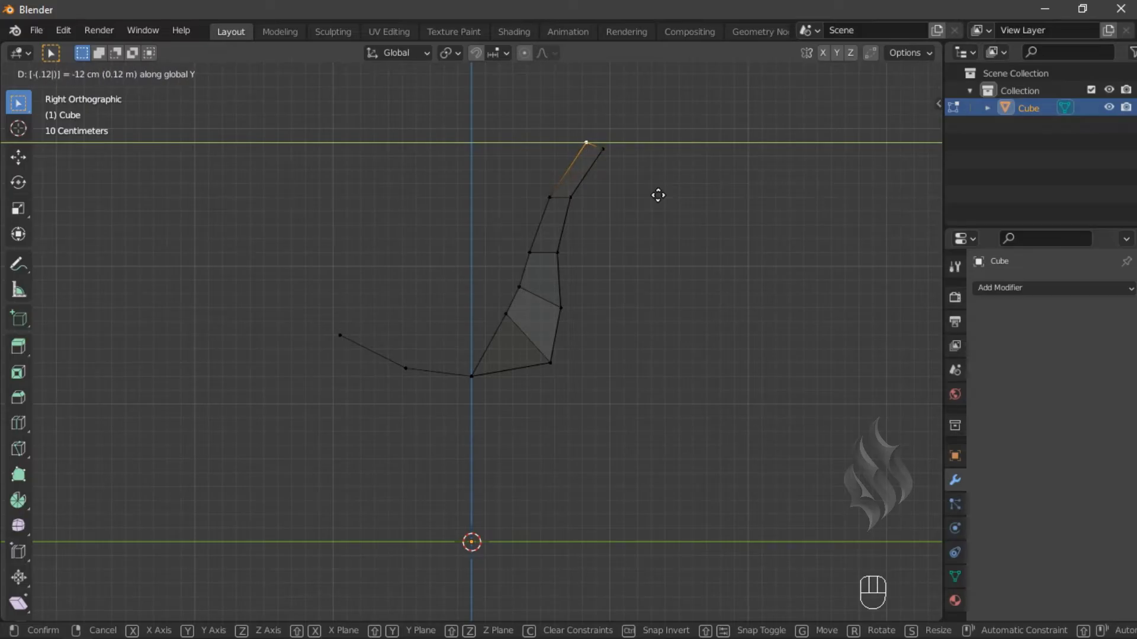
{"action": "key", "text": "Return"}
- Raise the seat's middle centre-line vertex 0.36 m and the next front vertex 0.4 m along Z
{"action": "left_click", "coordinate": [472, 375]}
{"action": "type", "text": "gz"}
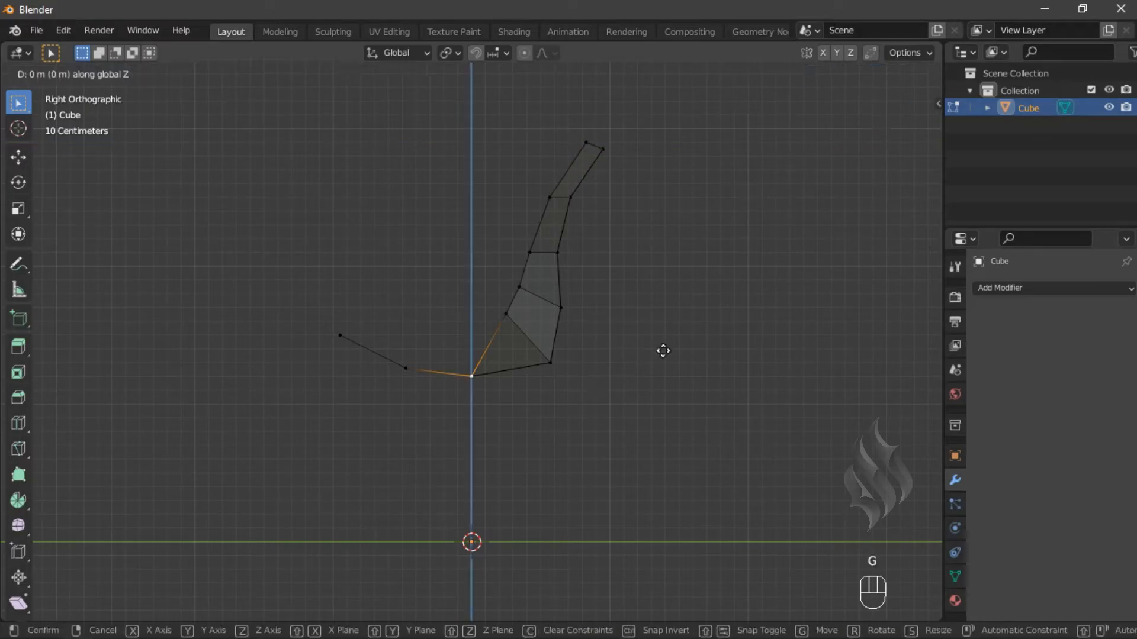
{"action": "type", "text": ".36"}
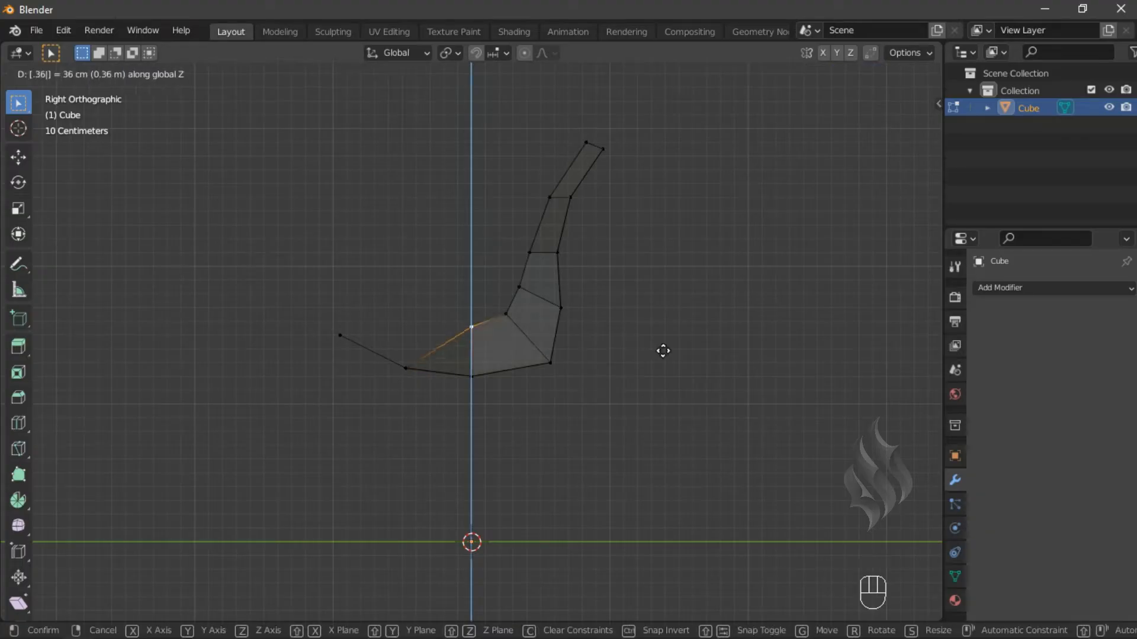
{"action": "key", "text": "Return"}
{"action": "left_click", "coordinate": [406, 368]}
{"action": "type", "text": "gz"}
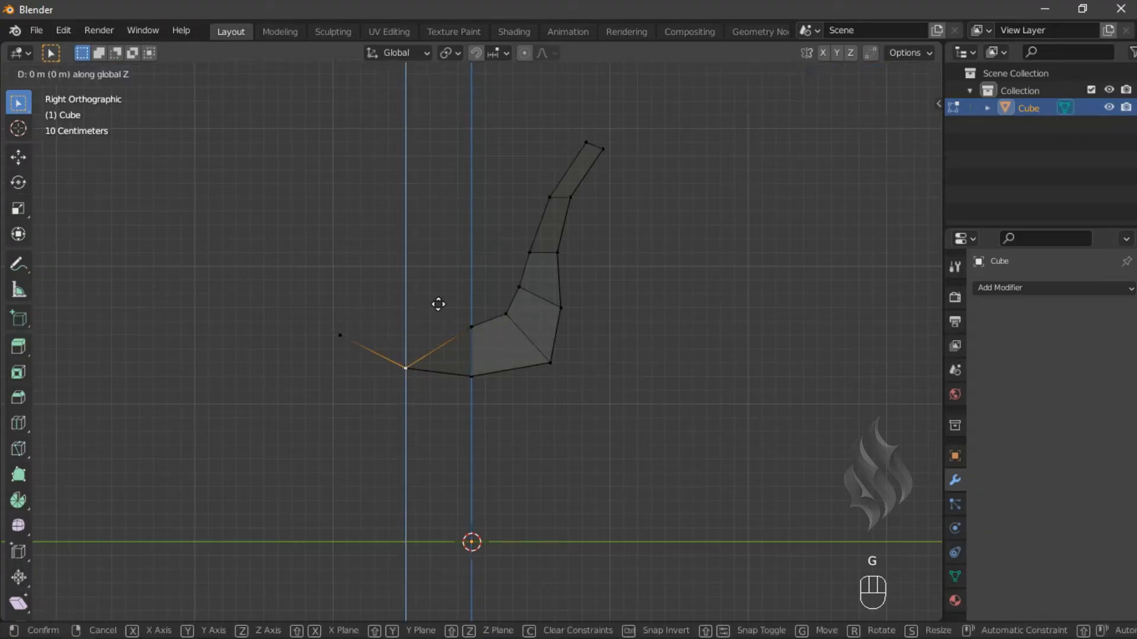
{"action": "type", "text": ".4"}
{"action": "key", "text": "Return"}
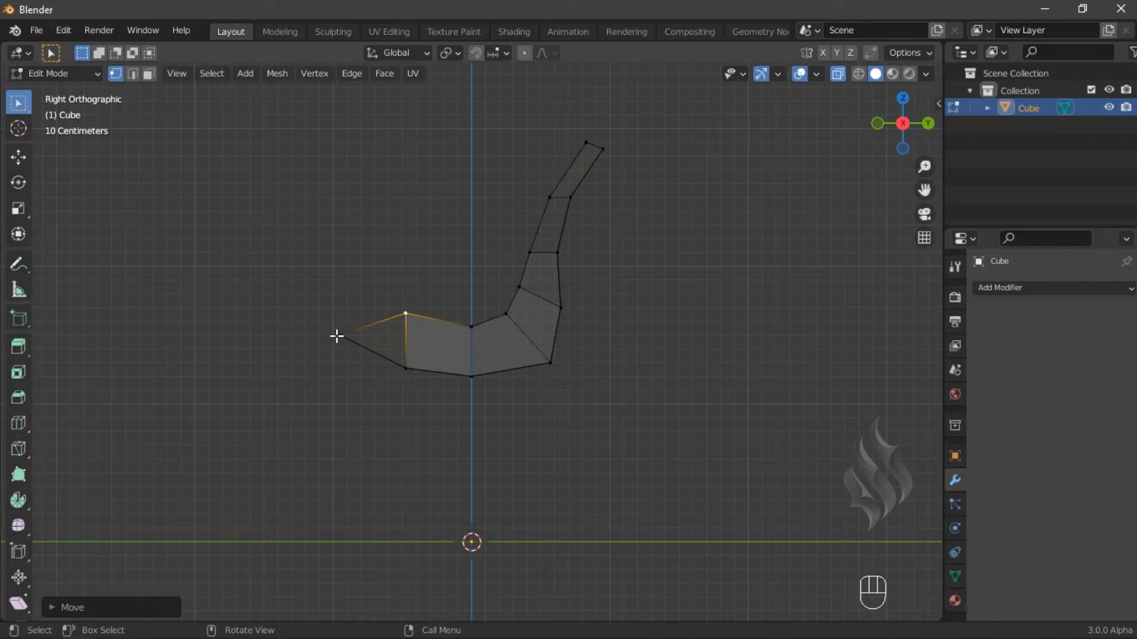
- Move the seat's front-tip vertex 0.03 m along Z and then -0.2 m along X
{"action": "left_click", "coordinate": [338, 335]}
{"action": "type", "text": "gz.03"}
{"action": "key", "text": "Return"}
{"action": "key", "text": "KP_1"}
{"action": "key", "text": "g"}
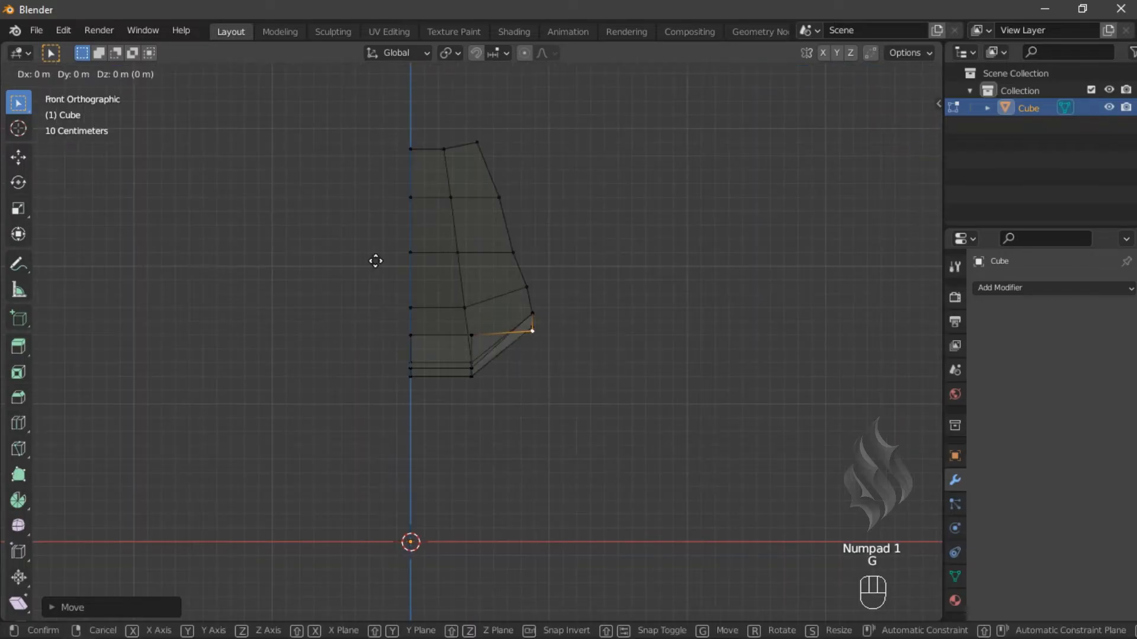
{"action": "type", "text": "x-.2"}
{"action": "key", "text": "Return"}
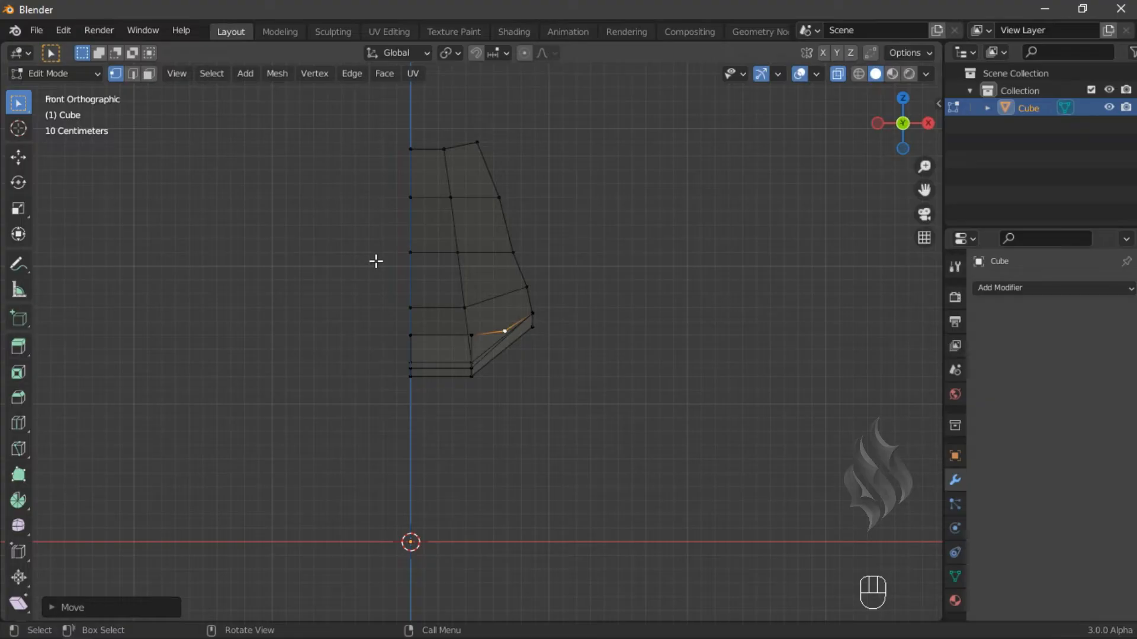
- Try LoopTools Space on a single selected side edge of the shell in edge select mode
{"action": "middle_click_drag", "start_coordinate": [518, 255], "coordinate": [459, 343]}
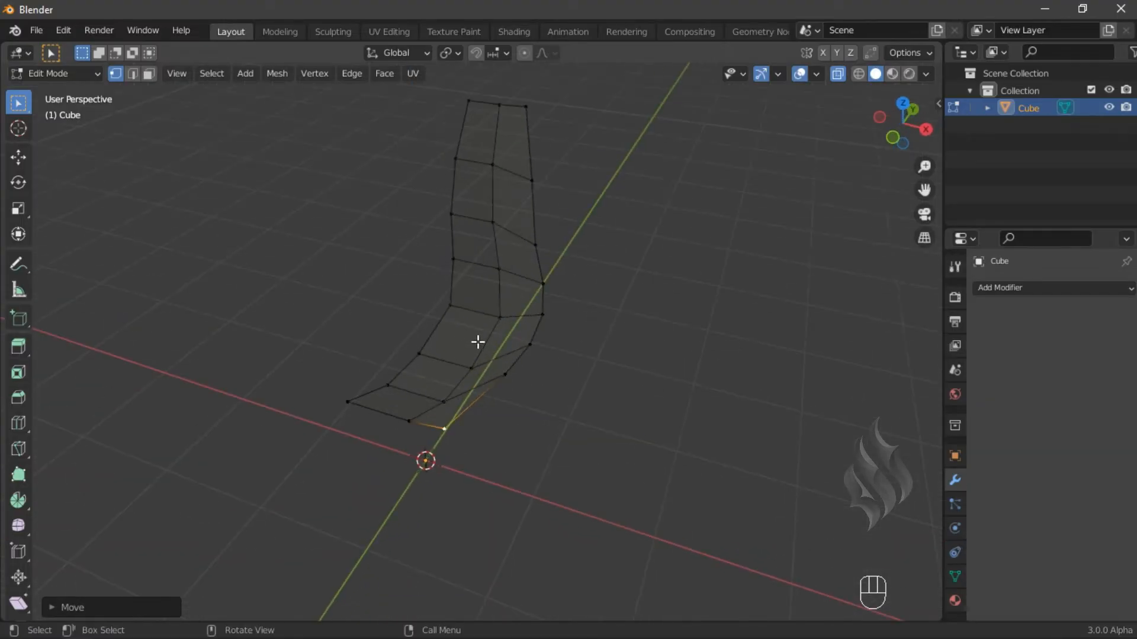
{"action": "key", "text": "Tab"}
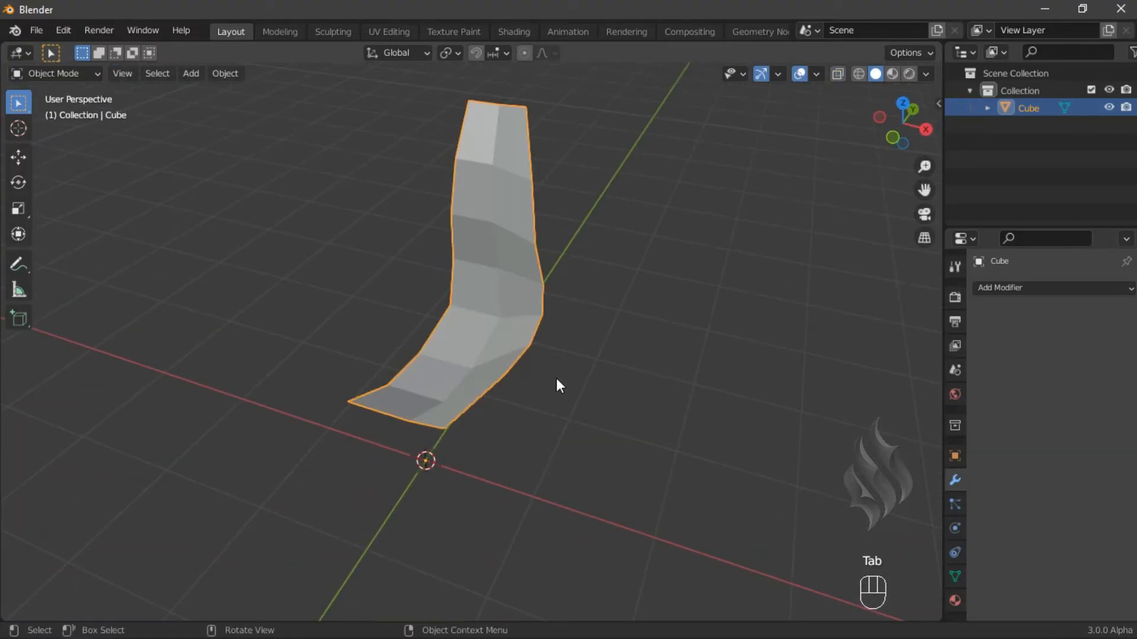
{"action": "key", "text": "Tab"}
{"action": "middle_click_drag", "start_coordinate": [515, 332], "coordinate": [506, 278]}
{"action": "key", "text": "2"}
{"action": "left_click", "coordinate": [401, 145]}
{"action": "left_click", "coordinate": [416, 288], "text": "ctrl"}
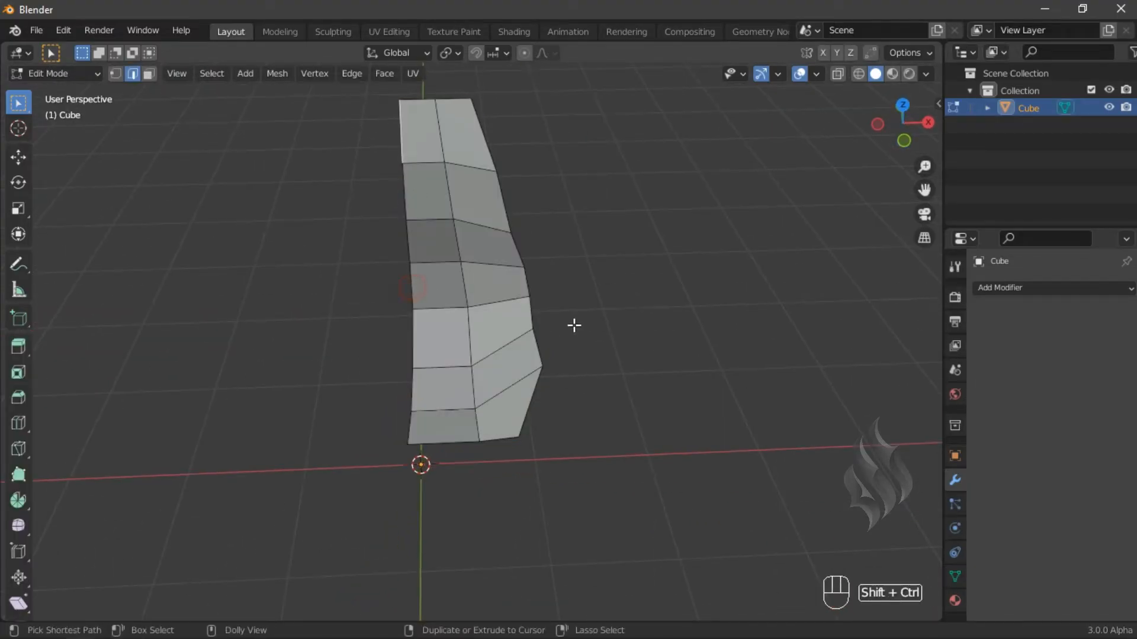
{"action": "key", "text": "n"}
{"action": "left_click", "coordinate": [930, 432]}
{"action": "left_click", "coordinate": [860, 270]}
{"action": "left_click", "coordinate": [931, 385]}
{"action": "left_click", "coordinate": [813, 95]}
{"action": "left_click", "coordinate": [865, 239]}
{"action": "left_click", "coordinate": [532, 313]}
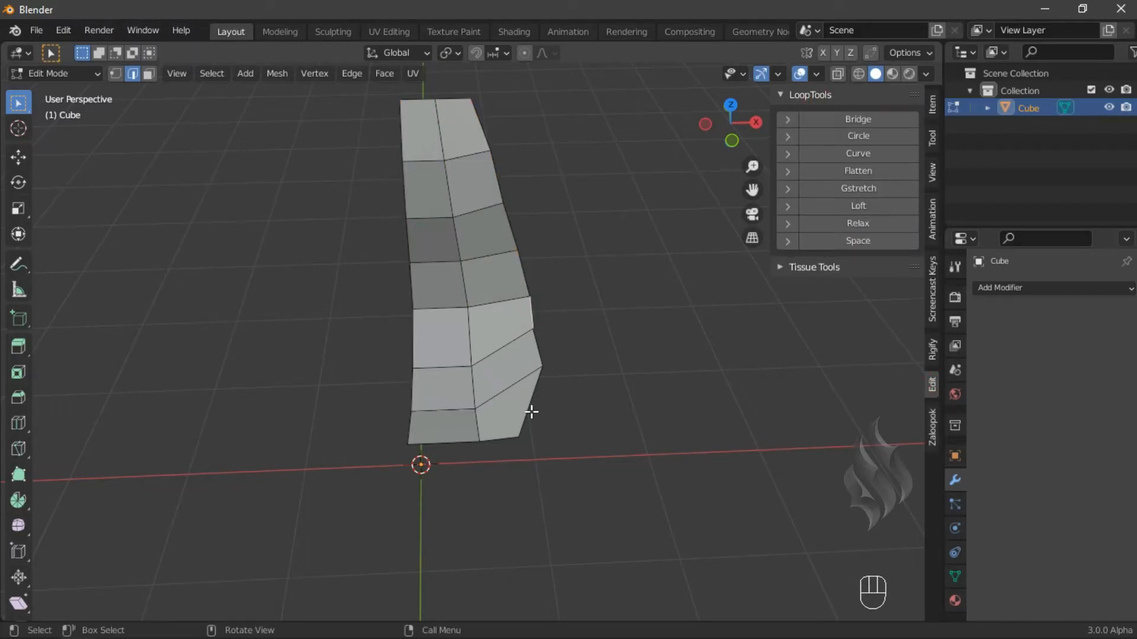
{"action": "left_click", "coordinate": [865, 241]}
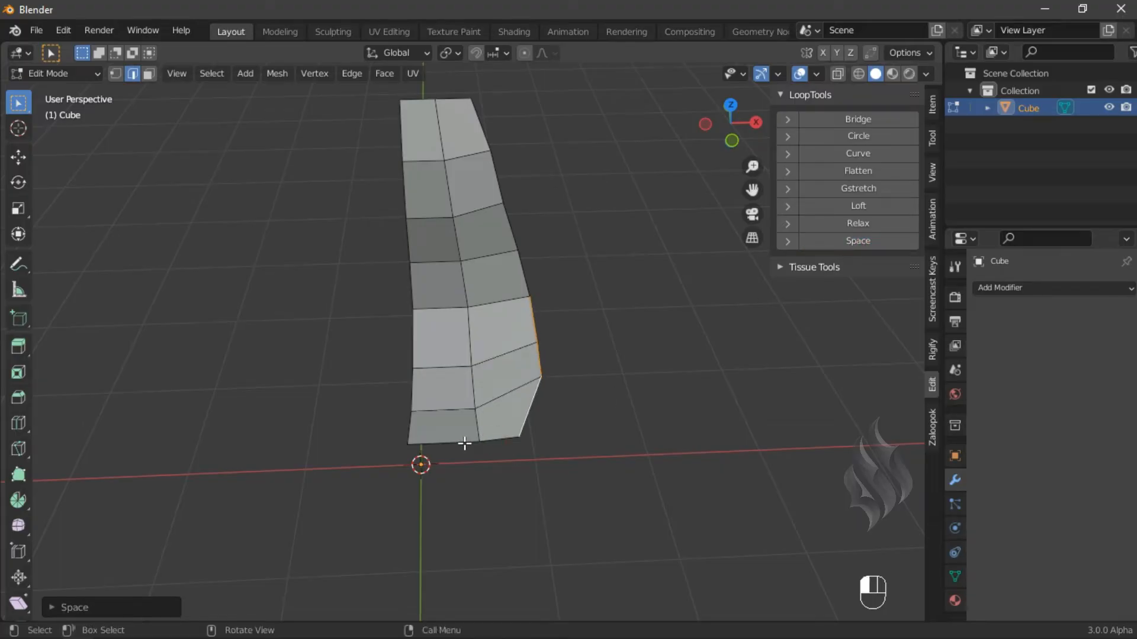
- Select the edge ring across the shell's side and space it evenly with LoopTools Space
{"action": "left_click", "coordinate": [495, 438]}
{"action": "left_click", "coordinate": [460, 443], "text": "ctrl+shift"}
{"action": "left_click", "coordinate": [936, 418]}
{"action": "left_click", "coordinate": [876, 268]}
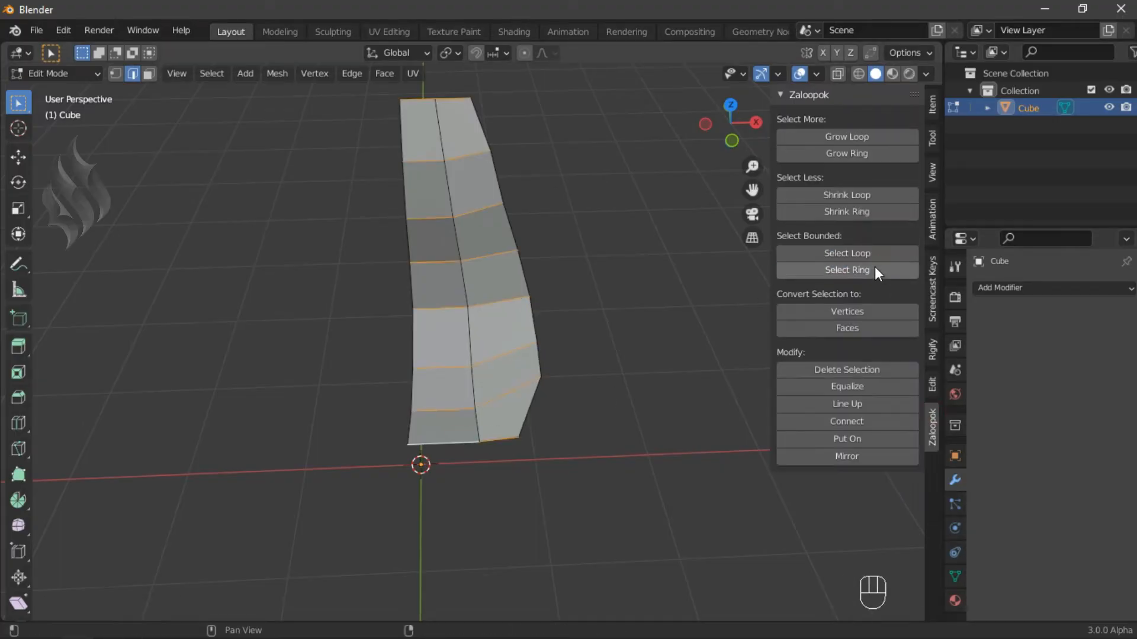
{"action": "left_click", "coordinate": [932, 384]}
{"action": "left_click", "coordinate": [887, 240]}
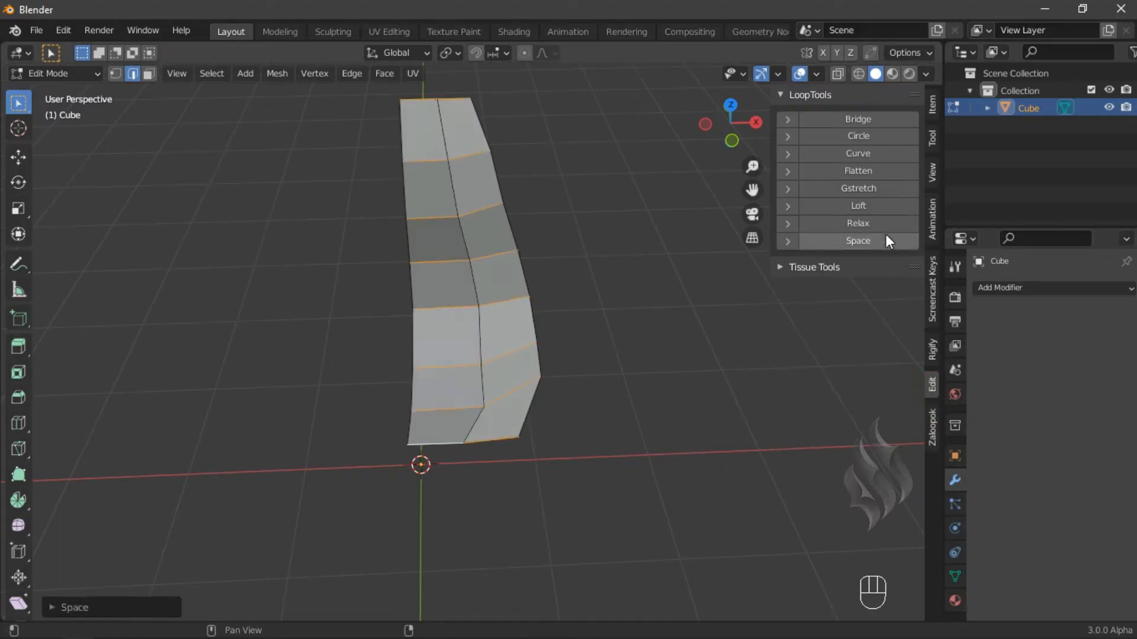
{"action": "key", "text": "n"}
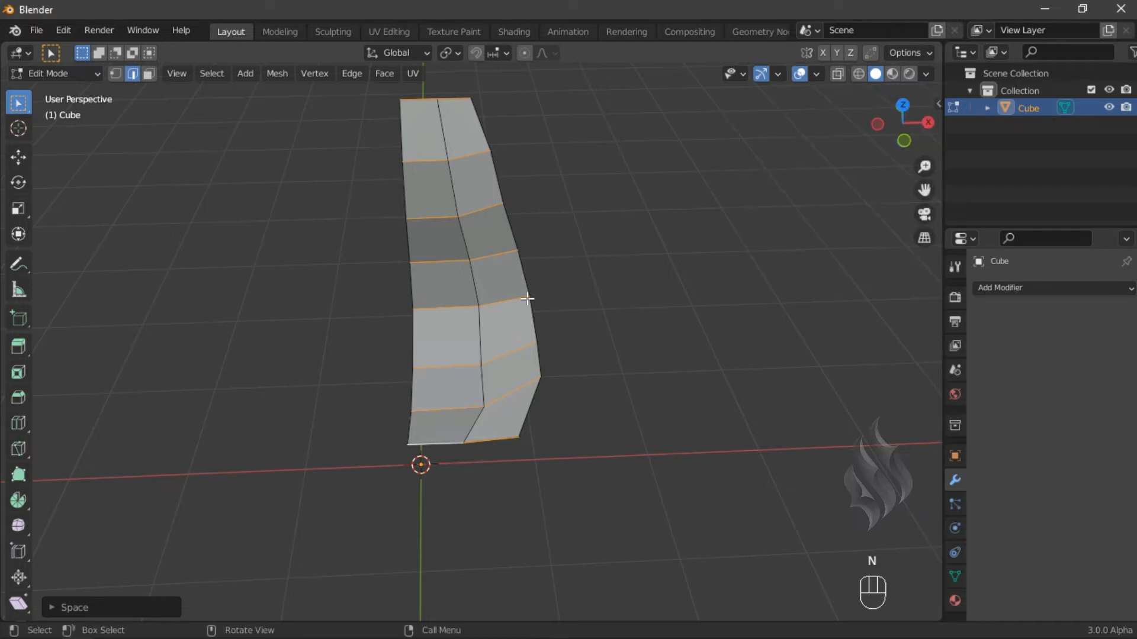
- Add loop cuts near the top and bottom edges of the shell
{"action": "key", "text": "ctrl+r"}
{"action": "left_click", "coordinate": [507, 414]}
{"action": "right_click", "coordinate": [458, 125]}
{"action": "key", "text": "ctrl+r"}
{"action": "left_click", "coordinate": [466, 126]}
{"action": "right_click", "coordinate": [466, 126]}
{"action": "key", "text": "ctrl+r"}
{"action": "left_click", "coordinate": [507, 414]}
{"action": "right_click", "coordinate": [501, 426]}
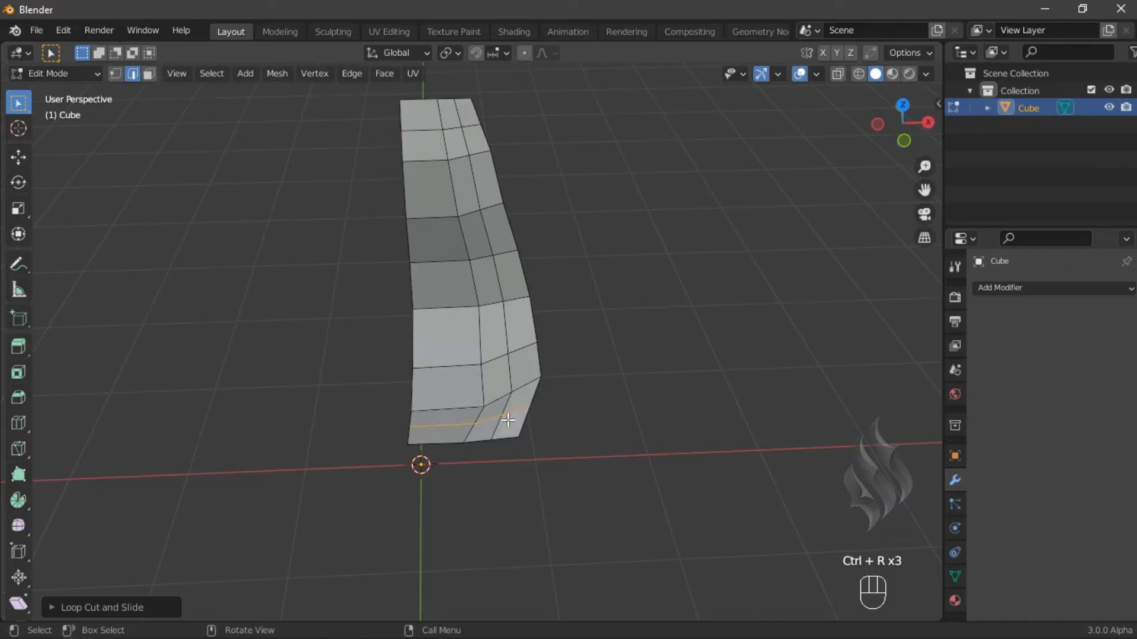
- Merge pairs of corner vertices at the shell's bottom corner to round it
{"action": "key", "text": "m"}
{"action": "left_click", "coordinate": [507, 436]}
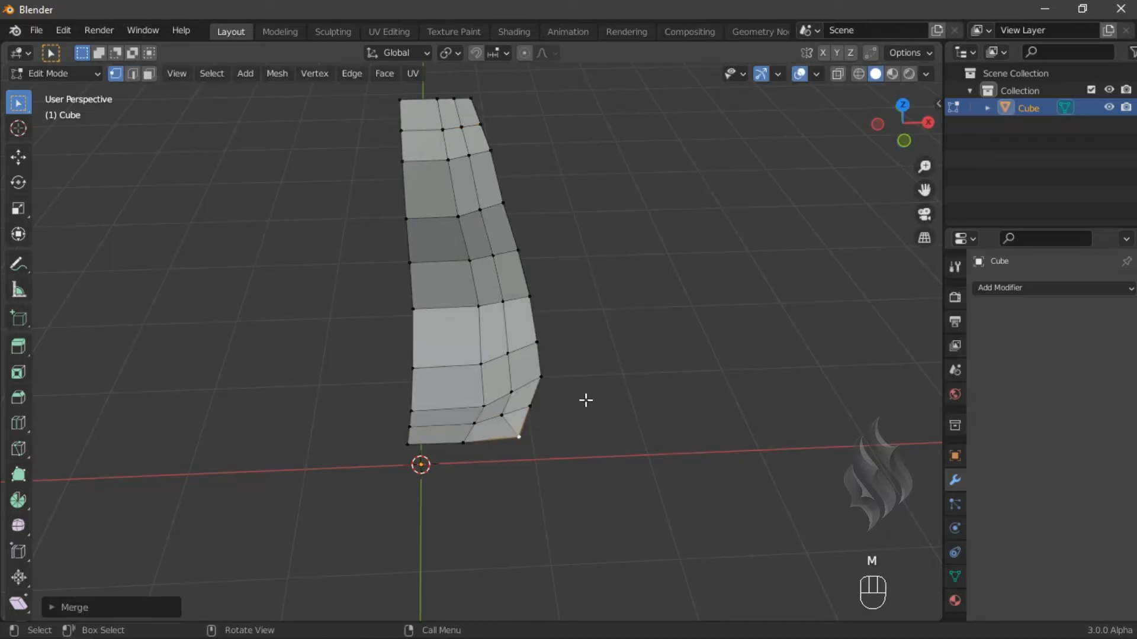
{"action": "left_click", "coordinate": [522, 434]}
{"action": "left_click", "coordinate": [530, 406], "text": "shift"}
{"action": "key", "text": "m"}
{"action": "left_click", "coordinate": [647, 343]}
- Merge pairs of corner vertices at the shell's top corner to round it
{"action": "left_click", "coordinate": [456, 100]}
{"action": "left_click", "coordinate": [470, 101], "text": "shift"}
{"action": "key", "text": "m"}
{"action": "left_click", "coordinate": [639, 183]}
{"action": "left_click", "coordinate": [482, 127]}
{"action": "left_click", "coordinate": [474, 103], "text": "shift"}
{"action": "key", "text": "m"}
{"action": "left_click", "coordinate": [660, 228]}
- Dissolve the vertical edge loop running down the shell's side
{"action": "key", "text": "2"}
{"action": "left_click", "coordinate": [477, 394], "text": "alt"}
{"action": "key", "text": "x"}
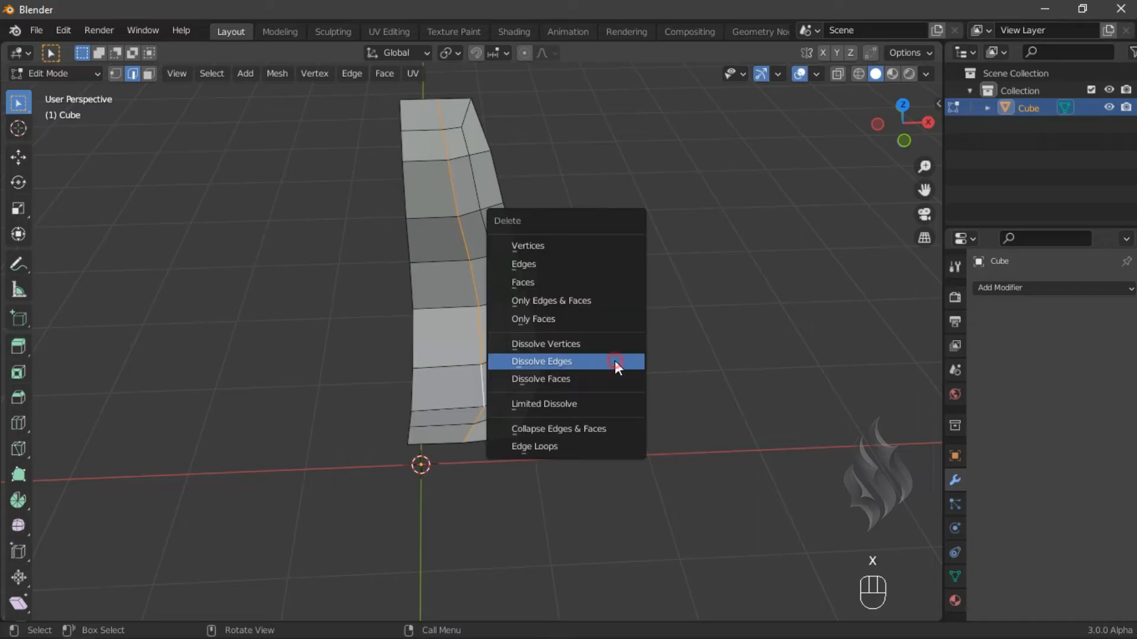
{"action": "left_click", "coordinate": [614, 362]}
- Add a Mirror modifier with Clipping enabled and collapse its panel
{"action": "left_click", "coordinate": [1029, 288]}
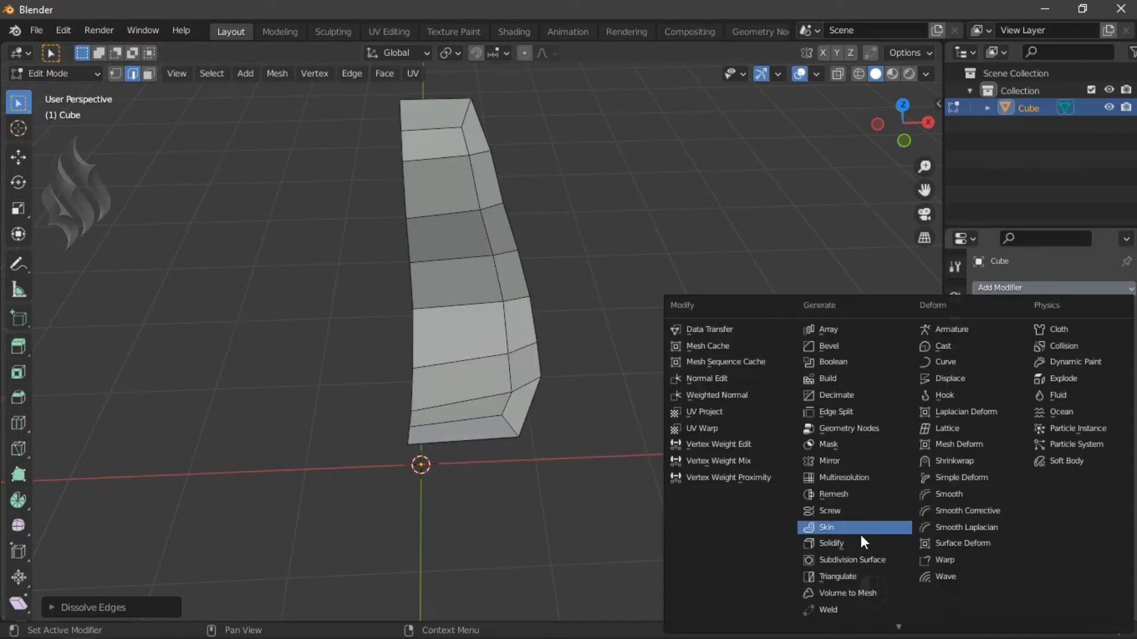
{"action": "left_click", "coordinate": [836, 461]}
{"action": "left_click", "coordinate": [1036, 416]}
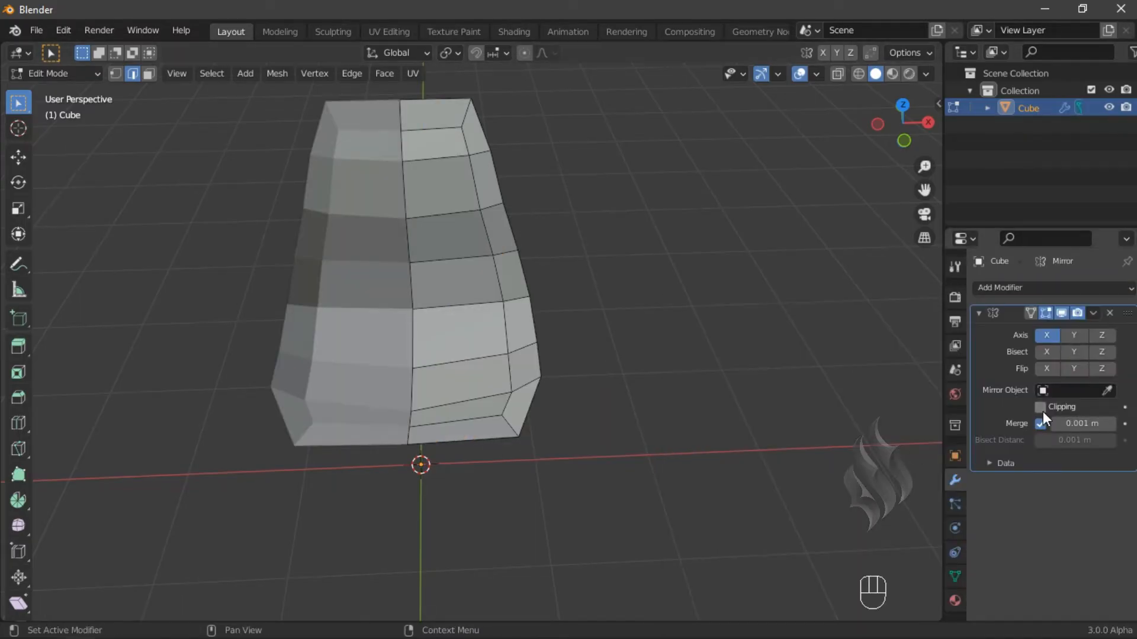
{"action": "left_click", "coordinate": [979, 313]}
- Add a Subdivision Surface modifier, enable its on-cage display and collapse its panel
{"action": "key", "text": "shift+c"}
{"action": "middle_click_drag", "start_coordinate": [563, 338], "coordinate": [547, 421]}
{"action": "left_click", "coordinate": [1051, 288]}
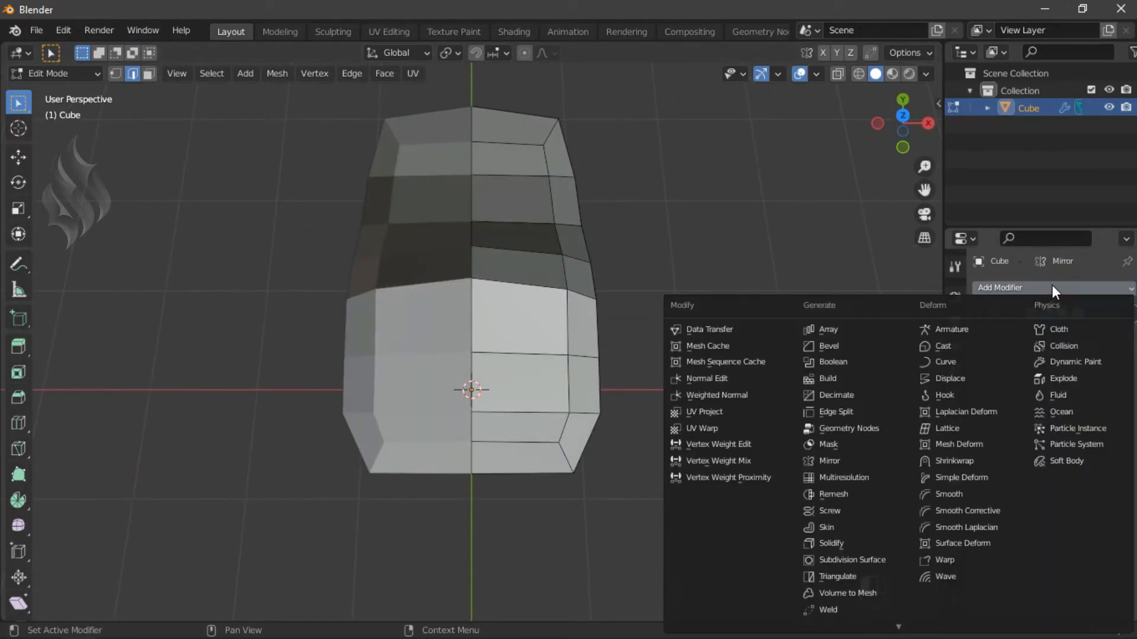
{"action": "left_click", "coordinate": [897, 557]}
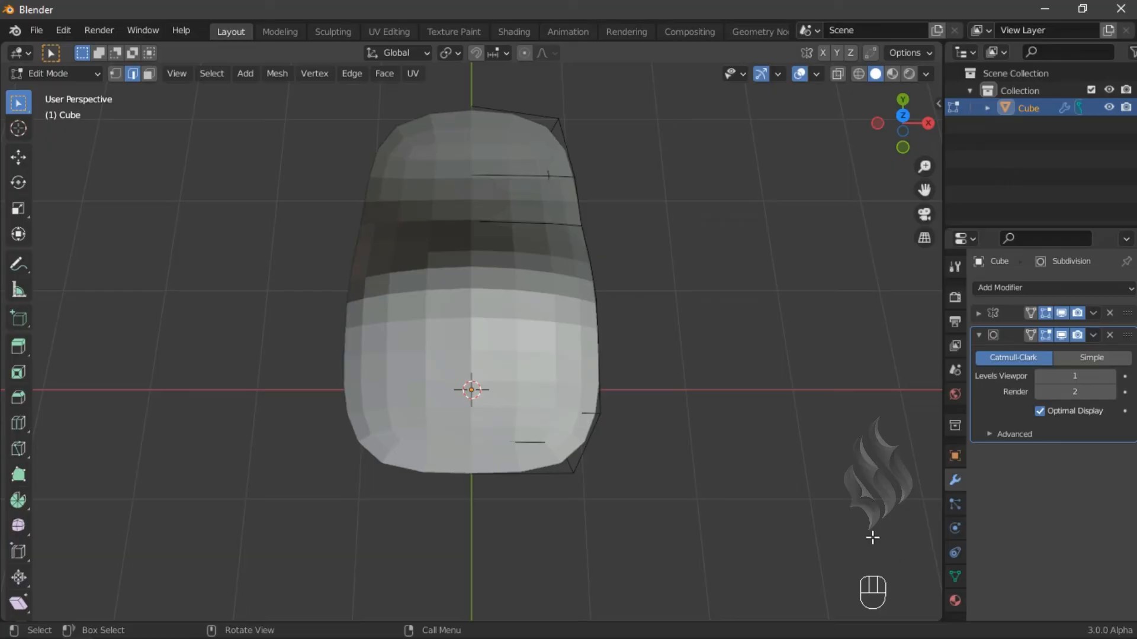
{"action": "left_click", "coordinate": [1031, 335]}
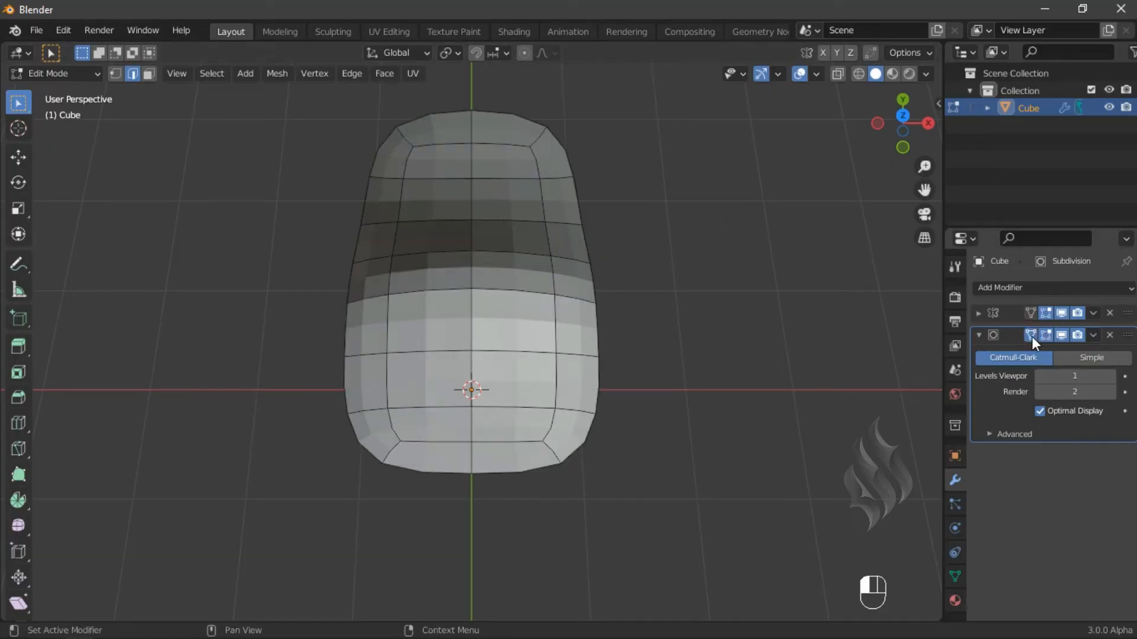
{"action": "left_click", "coordinate": [979, 336]}
- Extrude the whole shell in top view and scale the extruded region
{"action": "middle_click_drag", "start_coordinate": [609, 455], "coordinate": [521, 392]}
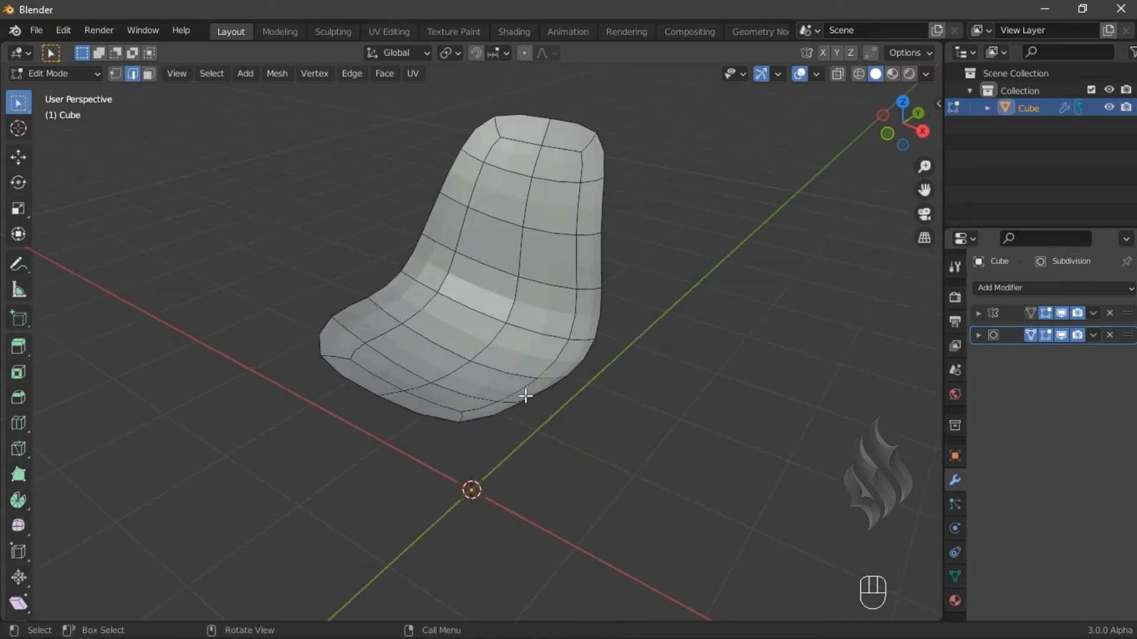
{"action": "left_click", "coordinate": [501, 409], "text": "alt"}
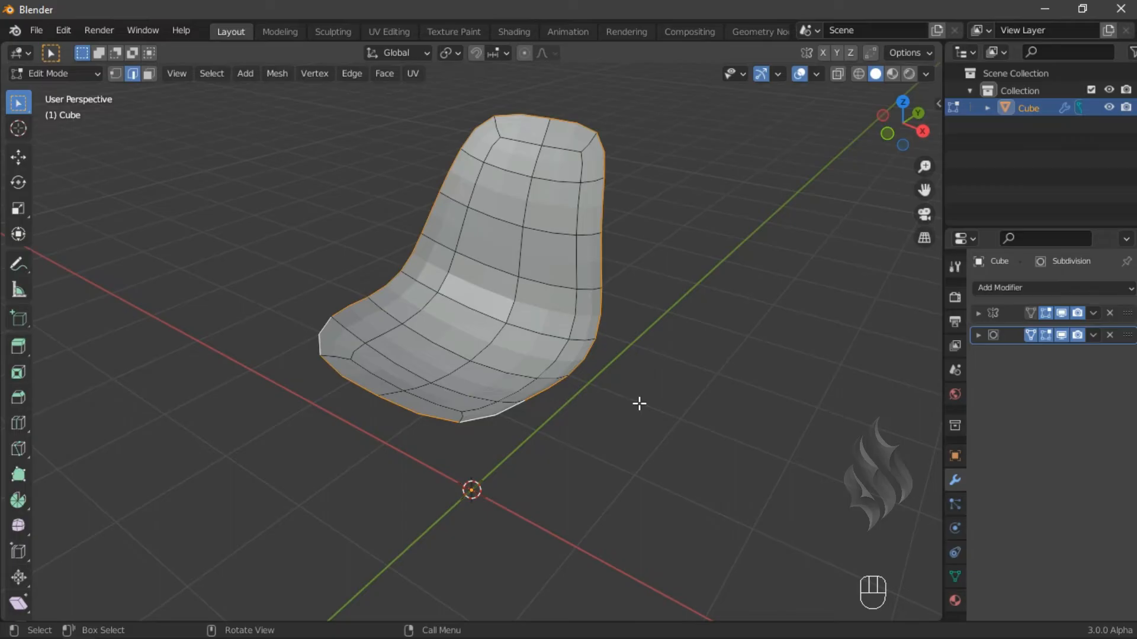
{"action": "key", "text": "KP_7"}
{"action": "key", "text": "e"}
{"action": "key", "text": "s"}
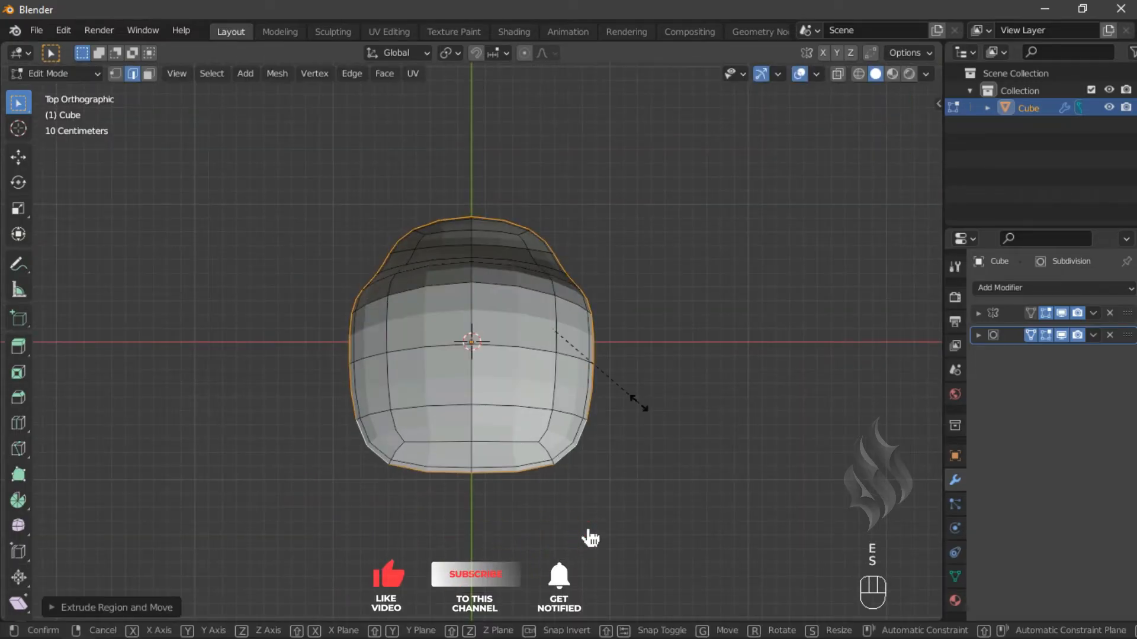
{"action": "left_click", "coordinate": [639, 405]}
- Move the extruded shell -0.1 m along Z and 0.05 m along Y
{"action": "key", "text": "KP_3"}
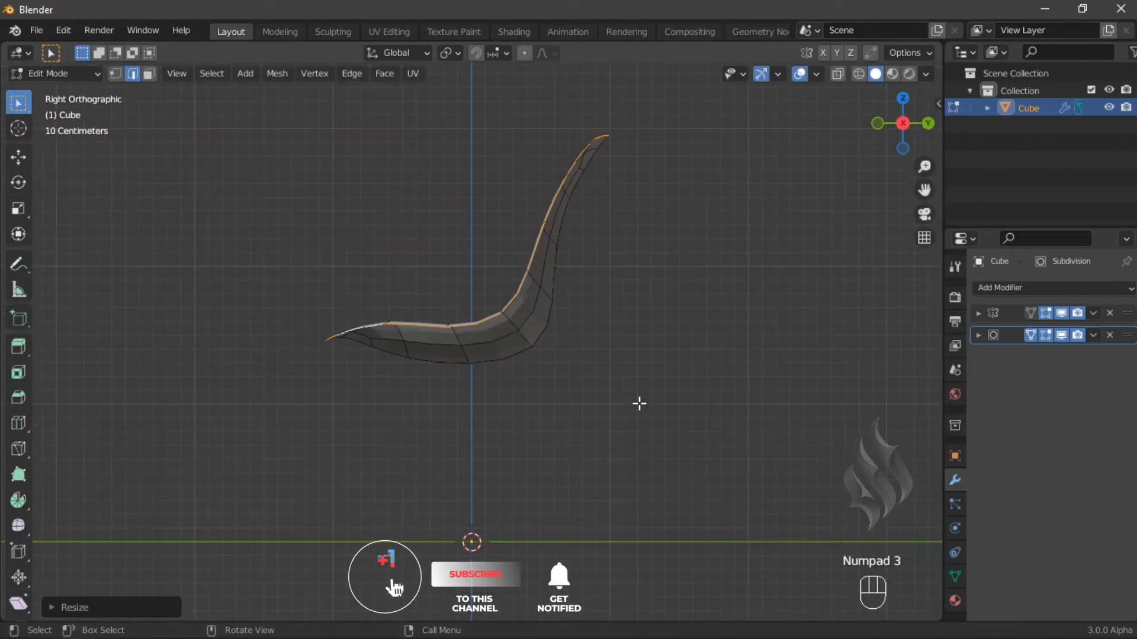
{"action": "type", "text": "gz-.1"}
{"action": "key", "text": "Return"}
{"action": "type", "text": "gy.05"}
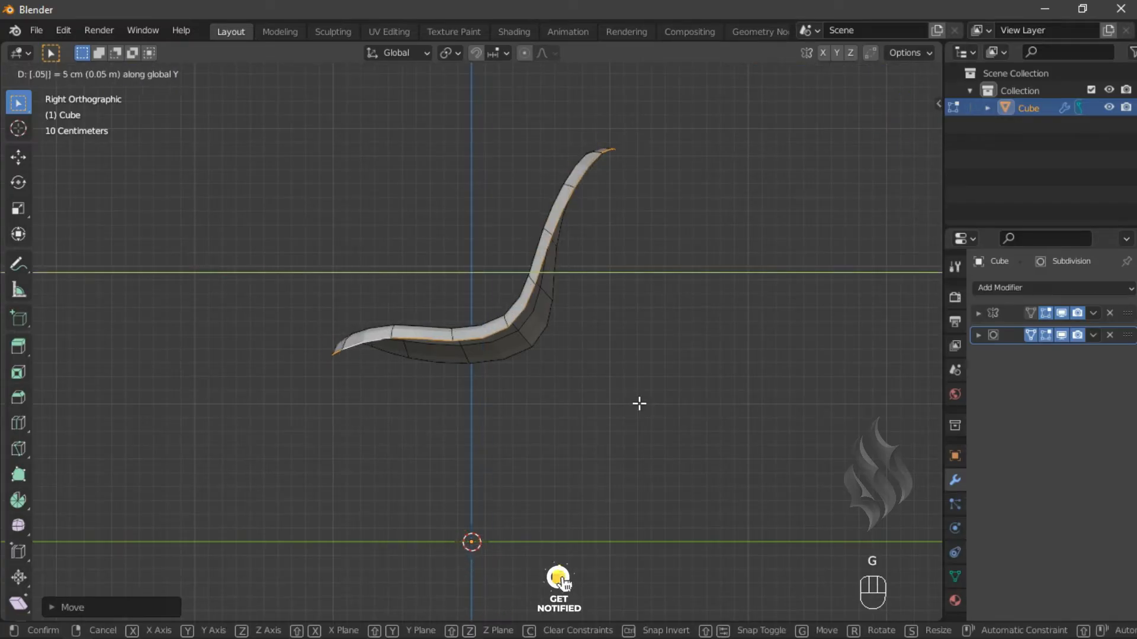
{"action": "left_click", "coordinate": [640, 404]}
- Add a Solidify modifier with 0.02 m thickness, Even Thickness and High Quality normals
{"action": "middle_click_drag", "start_coordinate": [525, 330], "coordinate": [539, 363]}
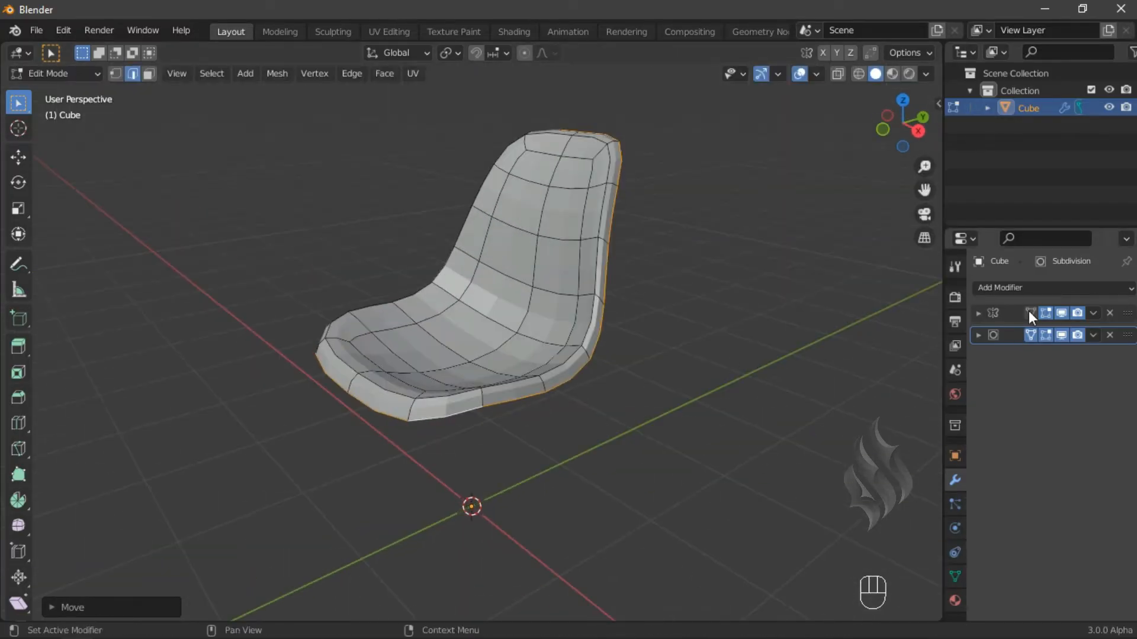
{"action": "left_click", "coordinate": [1023, 289]}
{"action": "left_click", "coordinate": [811, 544]}
{"action": "left_click_drag", "start_coordinate": [1084, 400], "coordinate": [1112, 398]}
{"action": "left_click", "coordinate": [1068, 434]}
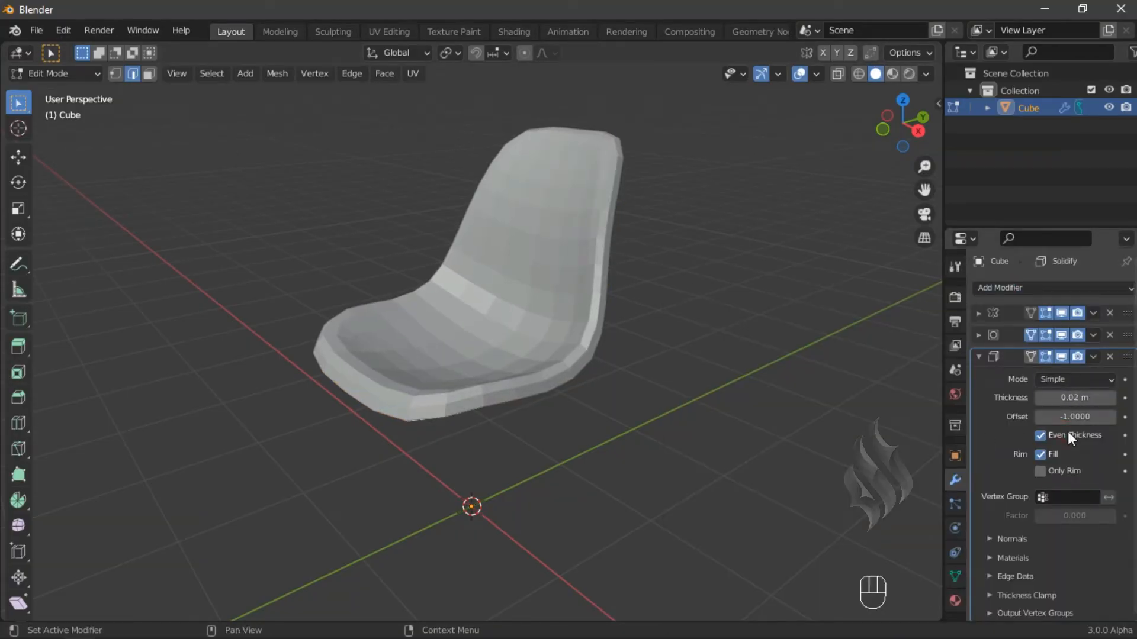
{"action": "left_click", "coordinate": [1023, 540]}
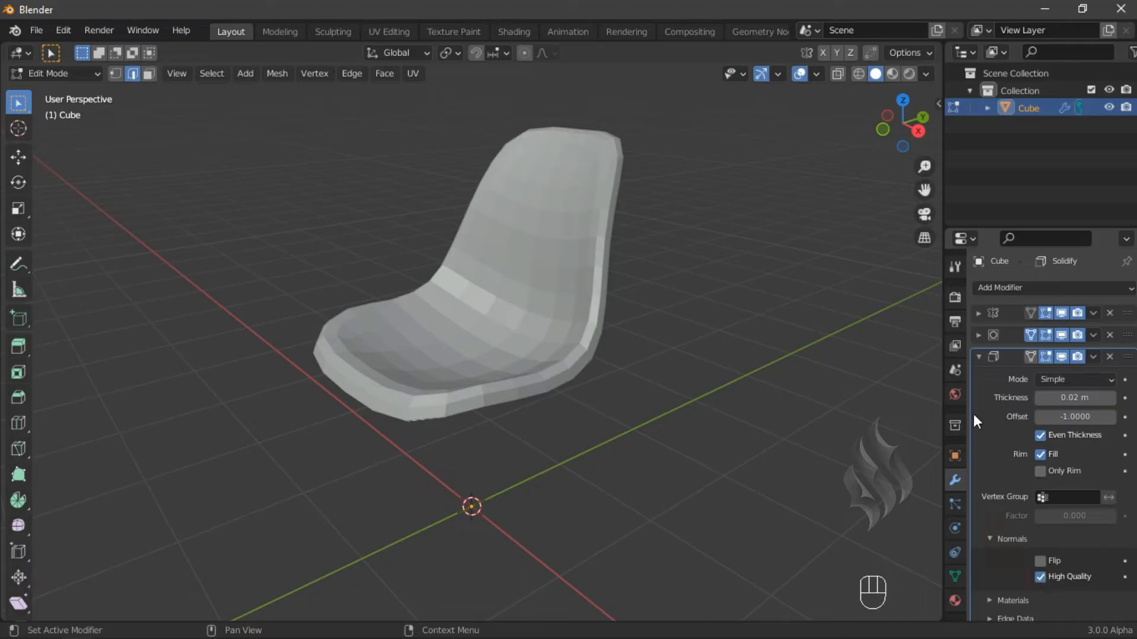
- Collapse the Solidify panel and apply the Mirror modifier in object mode
{"action": "left_click", "coordinate": [979, 357]}
{"action": "key", "text": "Tab"}
{"action": "left_click", "coordinate": [1093, 312]}
{"action": "left_click", "coordinate": [1093, 328]}
- Move the Solidify modifier to the top of the stack and apply it
{"action": "left_click_drag", "start_coordinate": [1130, 339], "coordinate": [1128, 314]}
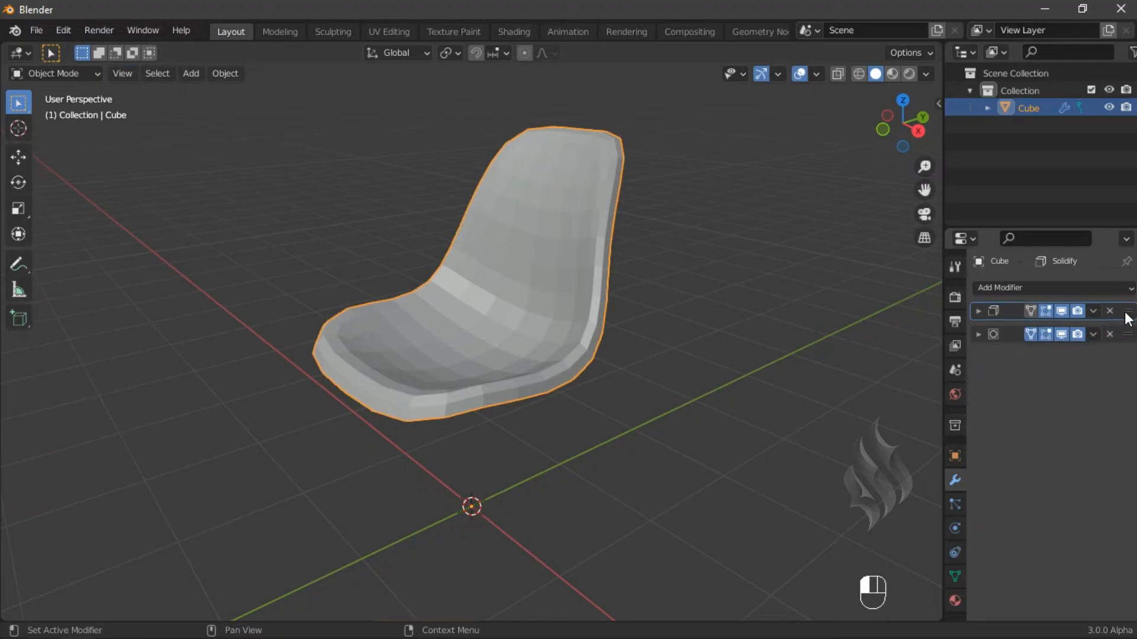
{"action": "left_click", "coordinate": [1093, 314]}
{"action": "left_click", "coordinate": [1081, 328]}
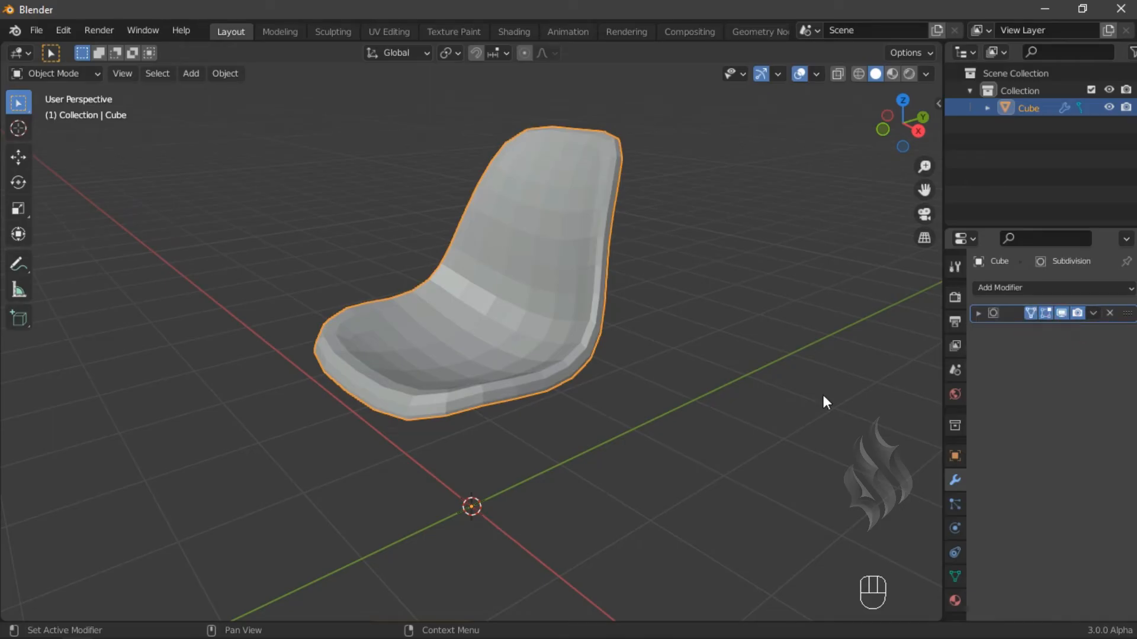
- Hide the Subdivision modifier in the viewport and return to edit mode in right view
{"action": "left_click", "coordinate": [1061, 313]}
{"action": "key", "text": "KP_3"}
{"action": "key", "text": "Tab"}
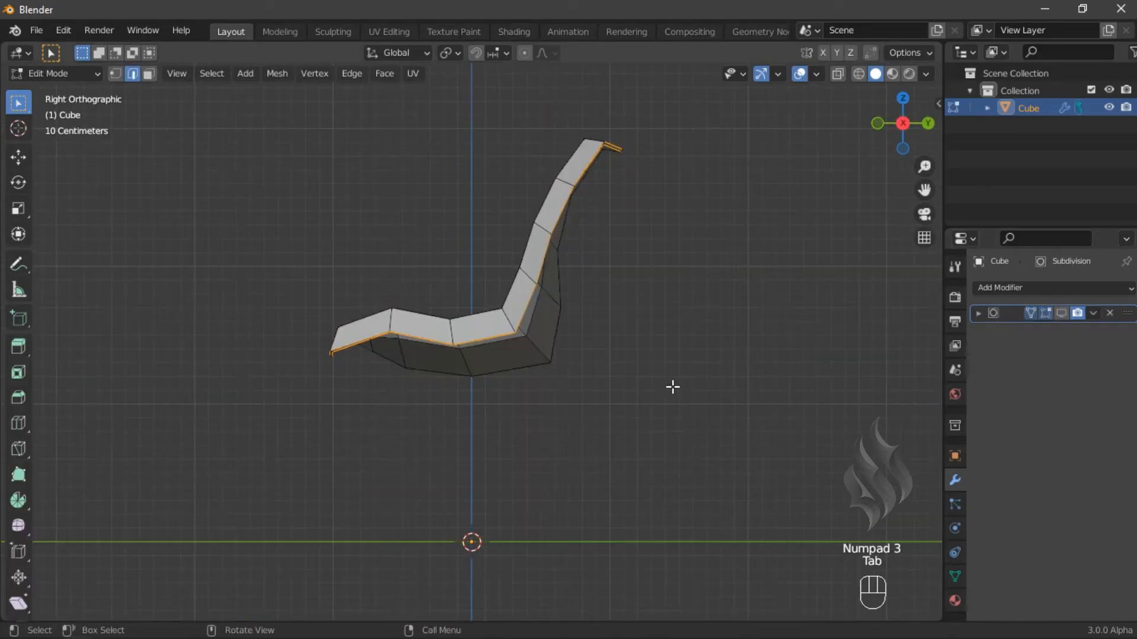
- Add a circle mesh with 8 vertices, 0.7 m radius and Triangle Fan fill
{"action": "key", "text": "shift+a"}
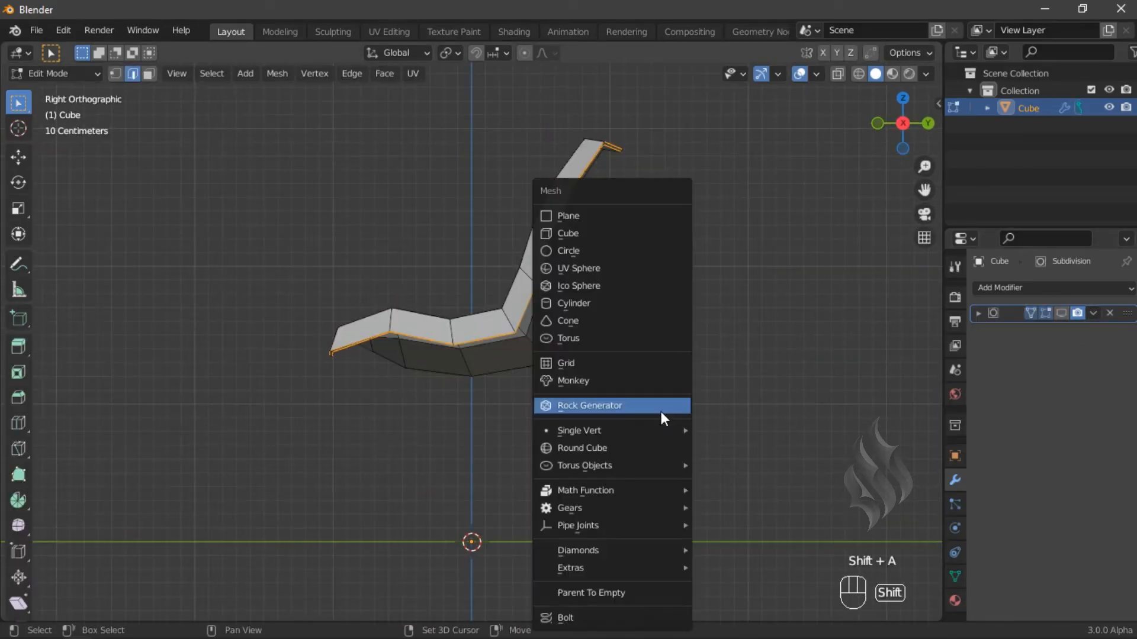
{"action": "left_click", "coordinate": [616, 254]}
{"action": "middle_click_drag", "start_coordinate": [498, 337], "coordinate": [313, 519]}
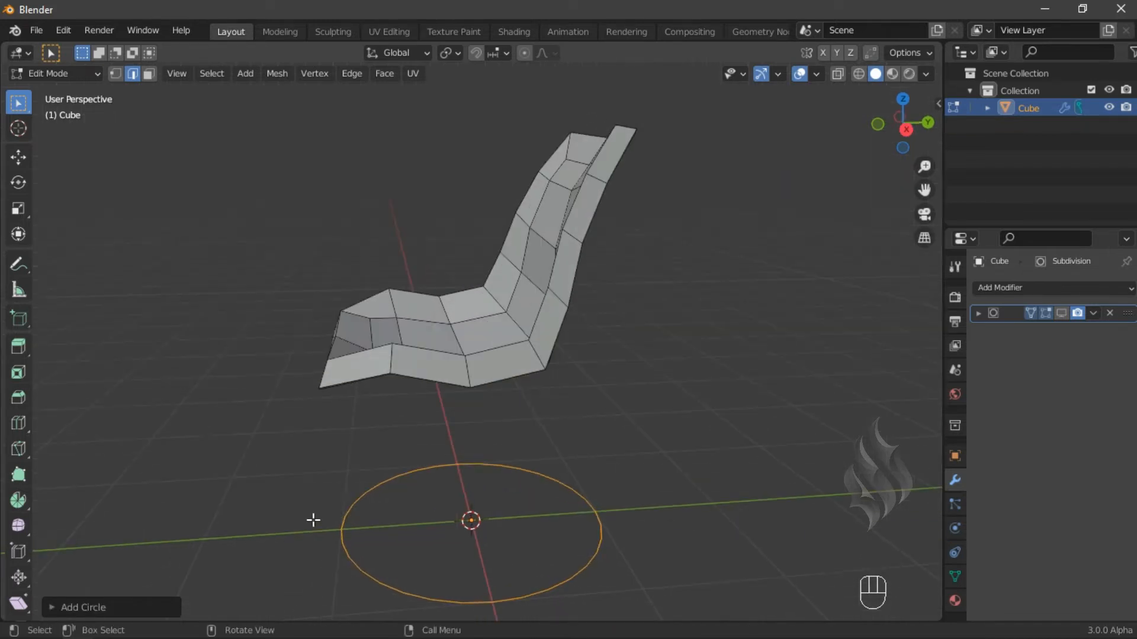
{"action": "left_click", "coordinate": [119, 606]}
{"action": "left_click", "coordinate": [216, 422]}
{"action": "type", "text": "8"}
{"action": "key", "text": "Return"}
{"action": "left_click", "coordinate": [212, 440]}
{"action": "type", "text": ".7"}
{"action": "key", "text": "Return"}
{"action": "left_click", "coordinate": [209, 463]}
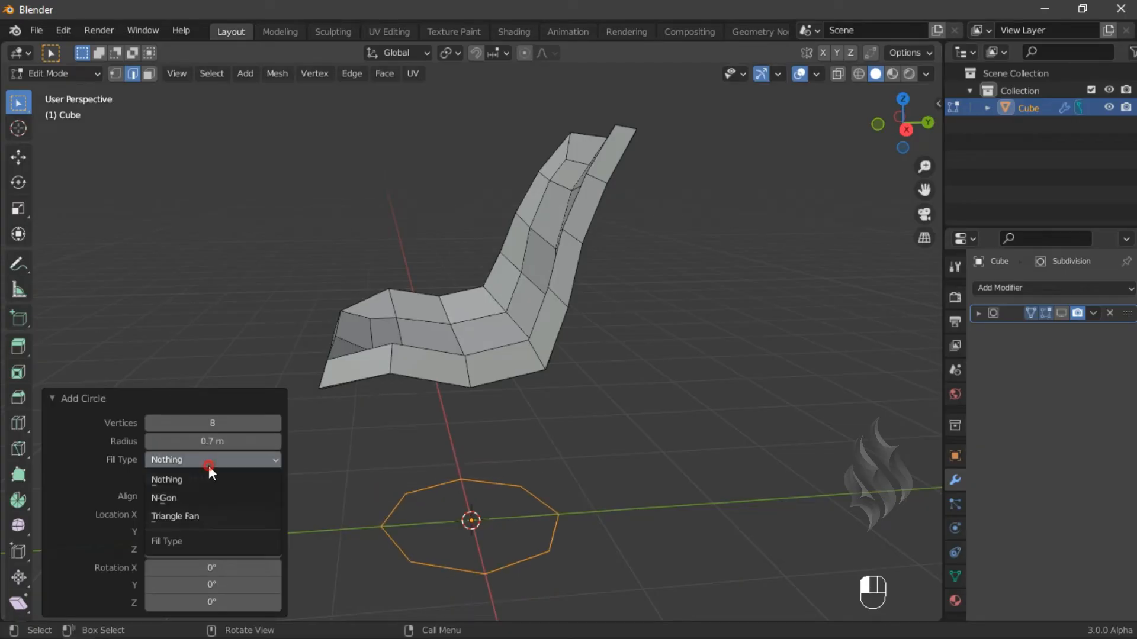
{"action": "left_click", "coordinate": [202, 516]}
{"action": "left_click", "coordinate": [90, 399]}
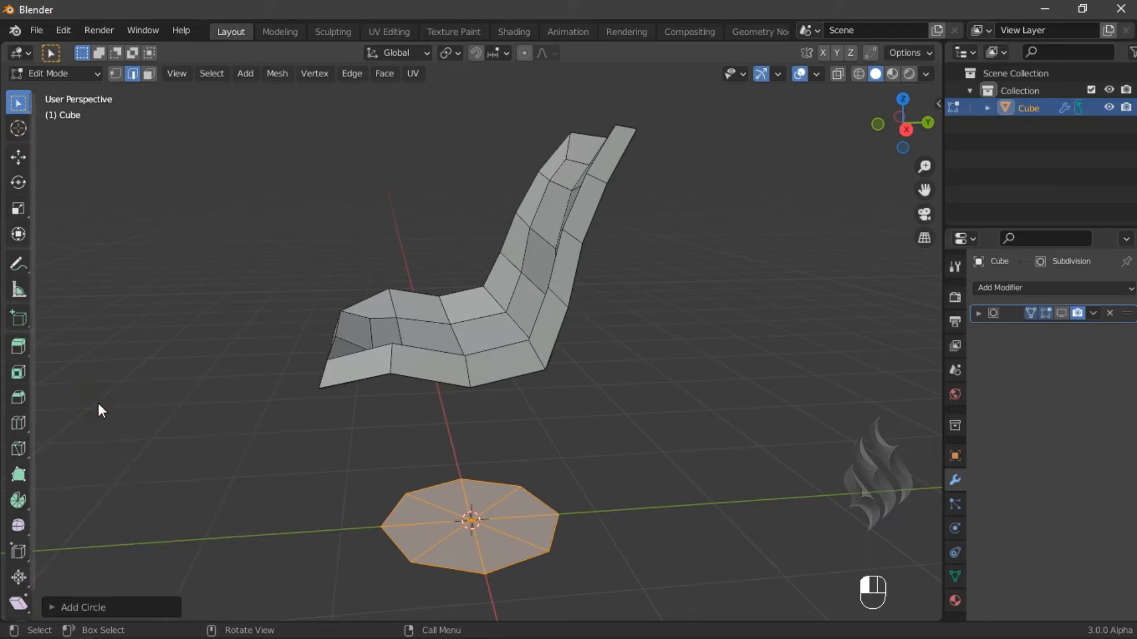
- Select the circle's outer edge loop and extrude it 0.05 m upward along Z
{"action": "left_click", "coordinate": [579, 534]}
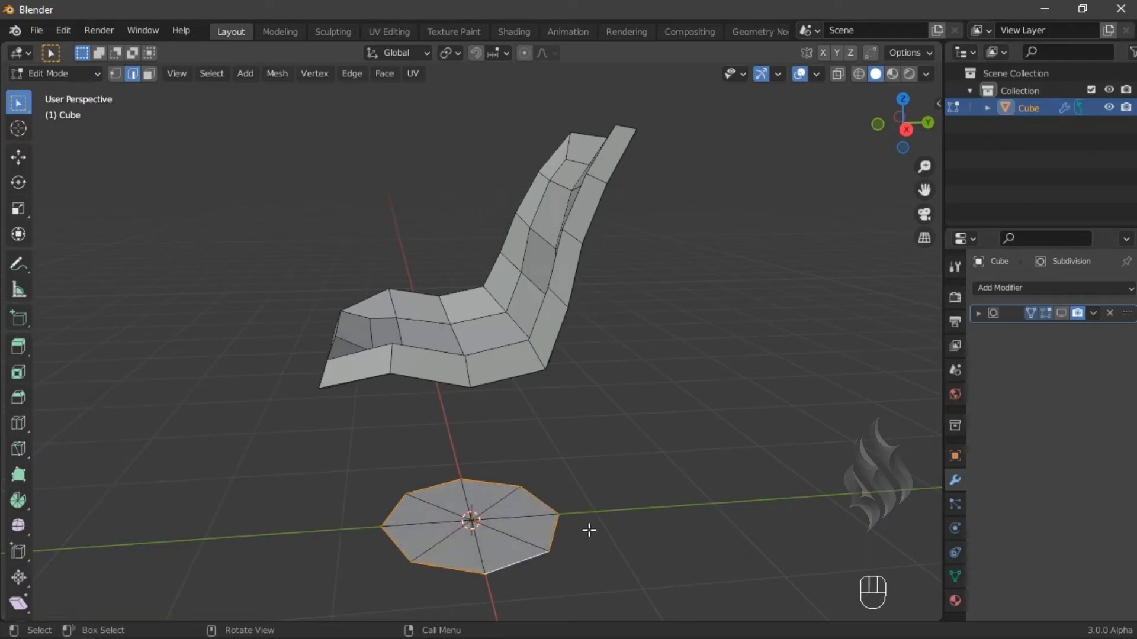
{"action": "type", "text": "ez.05"}
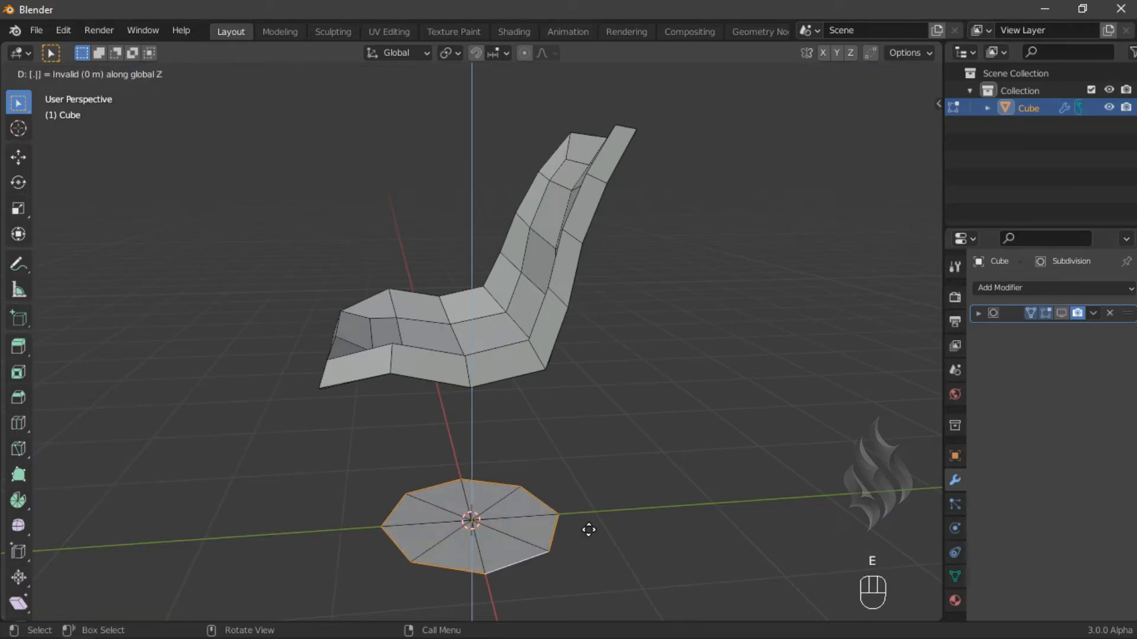
{"action": "key", "text": "Return"}
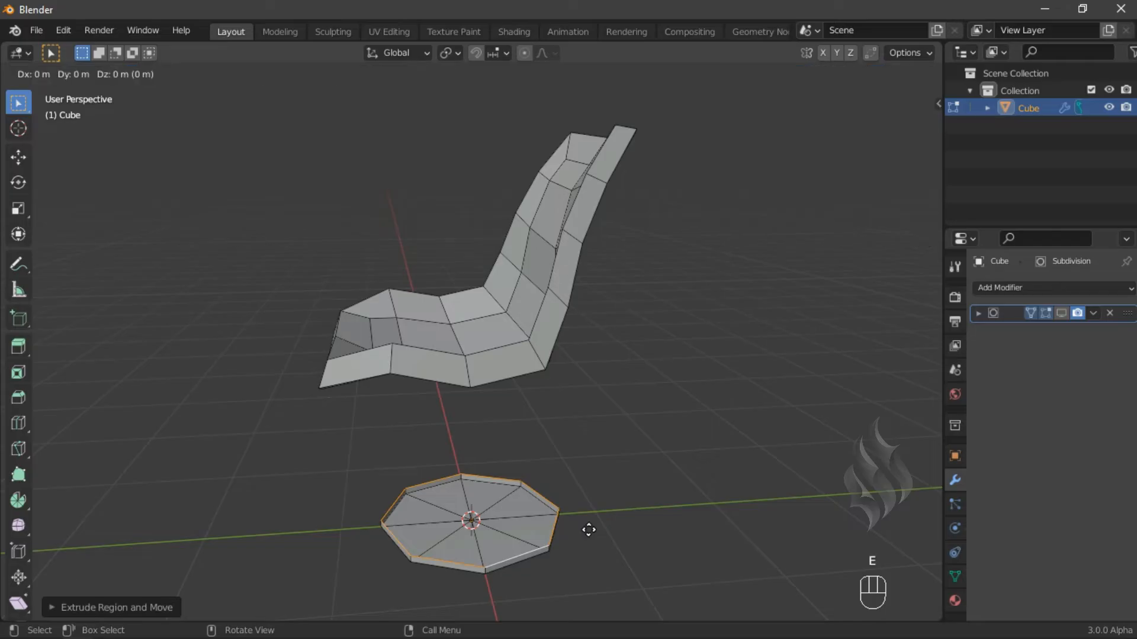
- Scale the selected loop to 0.3 and raise it 0.1 m along Z
{"action": "type", "text": "s.3"}
{"action": "key", "text": "Return"}
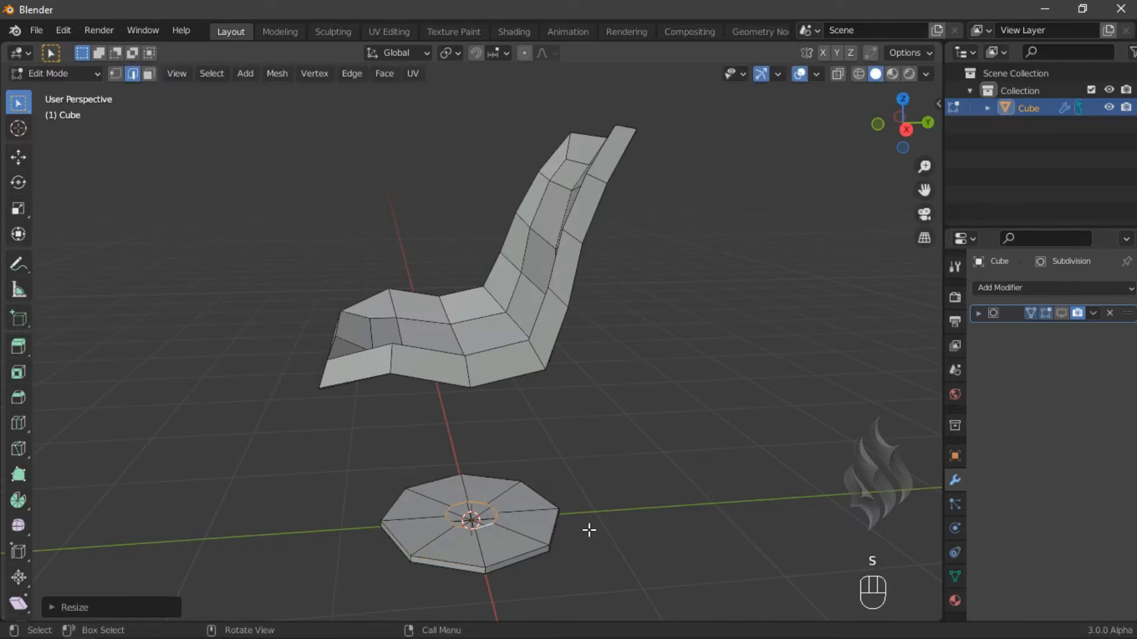
{"action": "type", "text": "gz.1"}
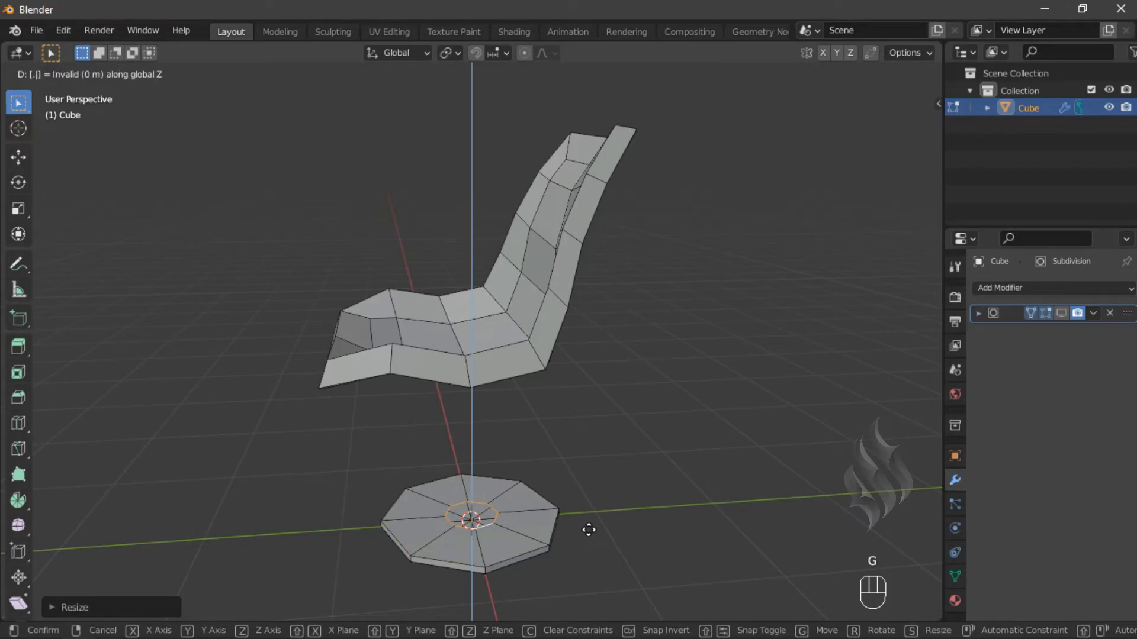
{"action": "key", "text": "Return"}
- Extrude the small loop 1 m upward along Z to form the chair's stem
{"action": "key", "text": "KP_3"}
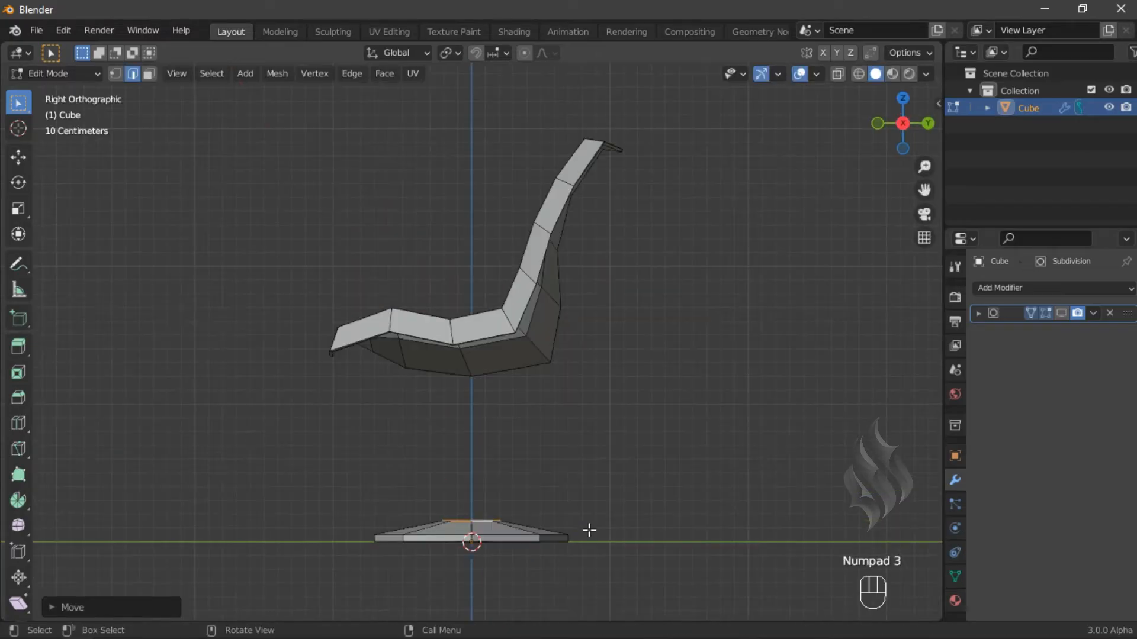
{"action": "type", "text": "e"}
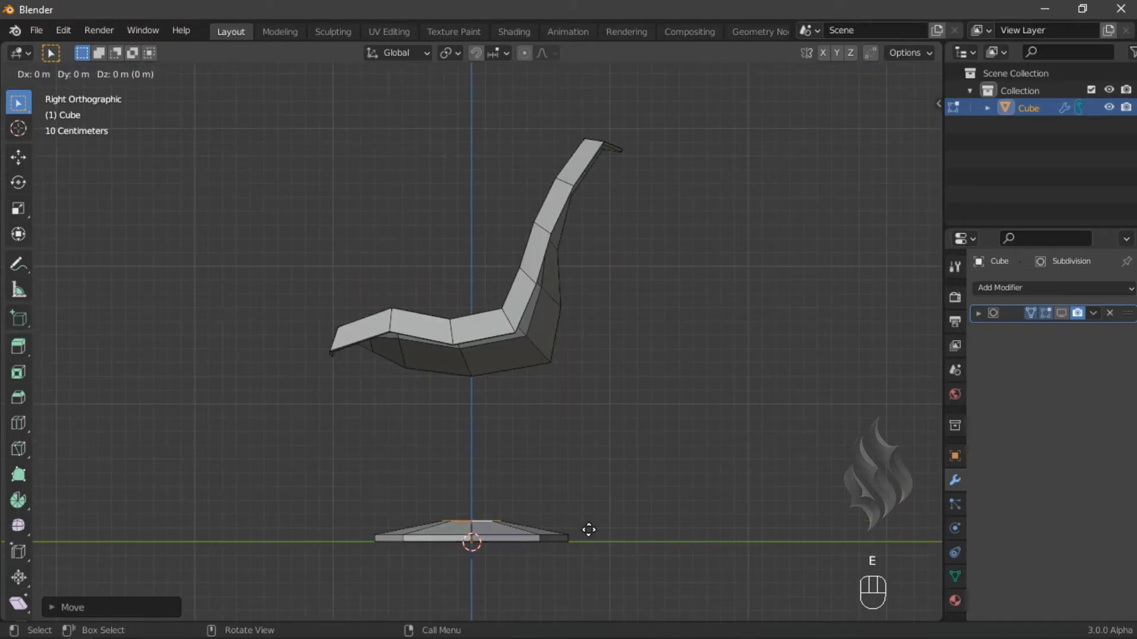
{"action": "type", "text": "z1"}
{"action": "key", "text": "Return"}
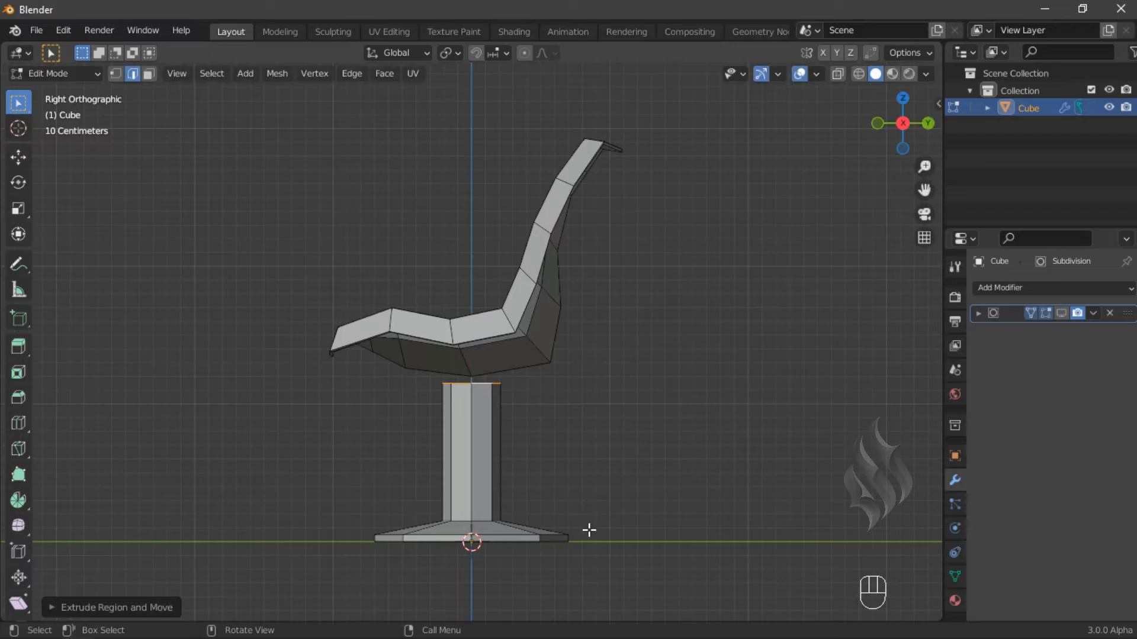
- Add a loop cut at the middle of the stem and scale it to 0.3
{"action": "key", "text": "ctrl+r"}
{"action": "left_click", "coordinate": [510, 451]}
{"action": "right_click", "coordinate": [535, 439]}
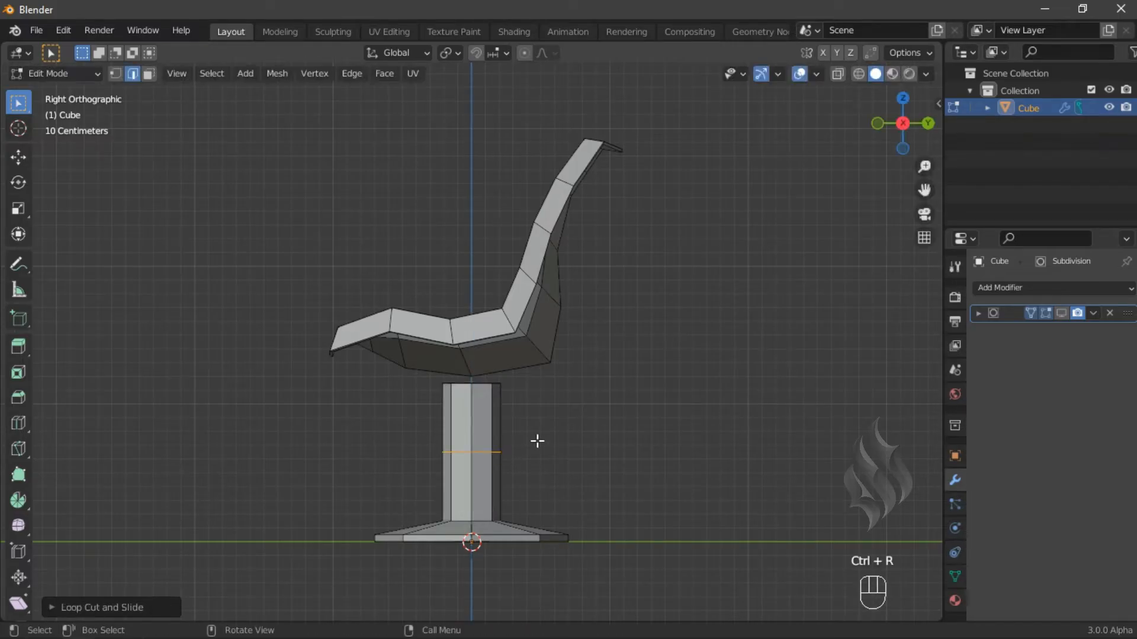
{"action": "type", "text": "s0.2"}
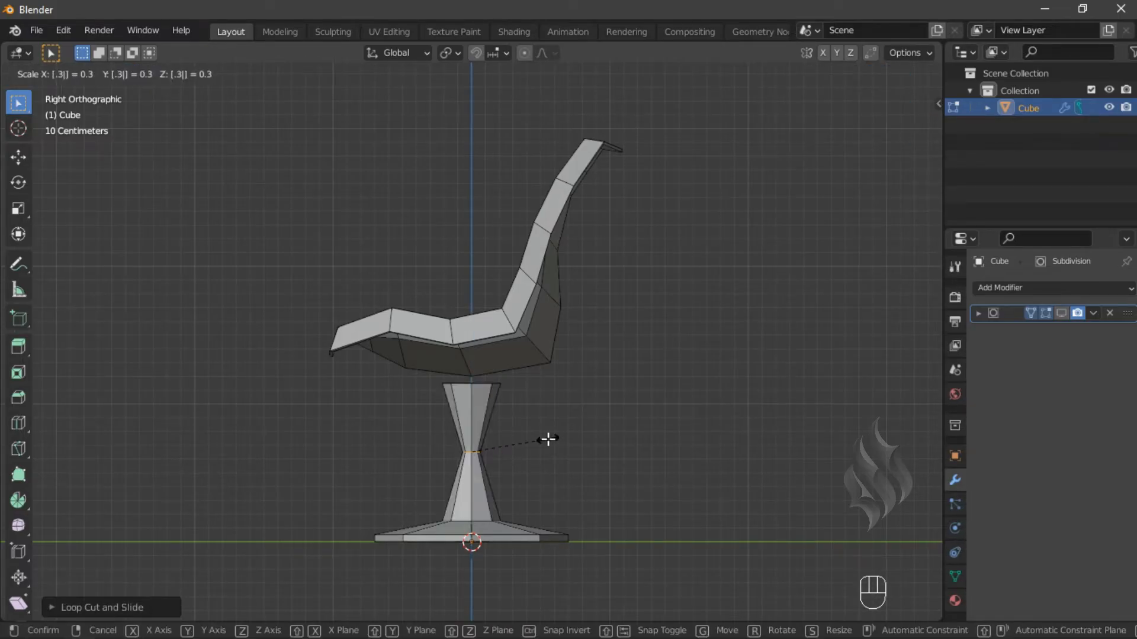
{"action": "key", "text": "Return"}
- Add a loop cut near the bottom of the stem and slide it down toward the base
{"action": "key", "text": "ctrl+r"}
{"action": "left_click", "coordinate": [511, 490]}
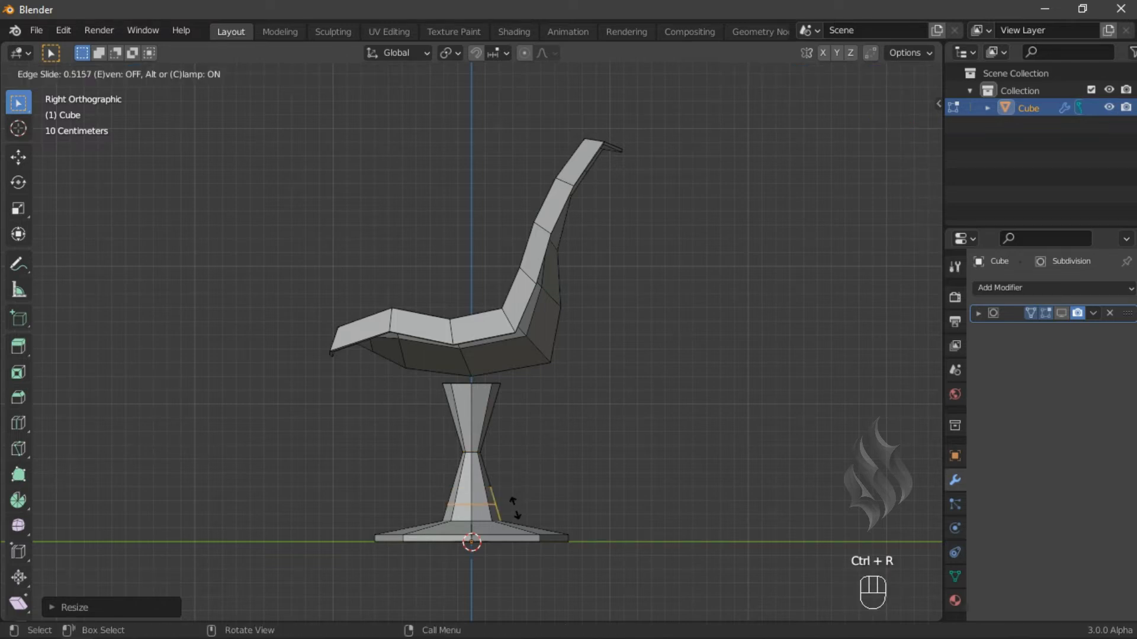
{"action": "left_click", "coordinate": [515, 507]}
{"action": "key", "text": "s"}
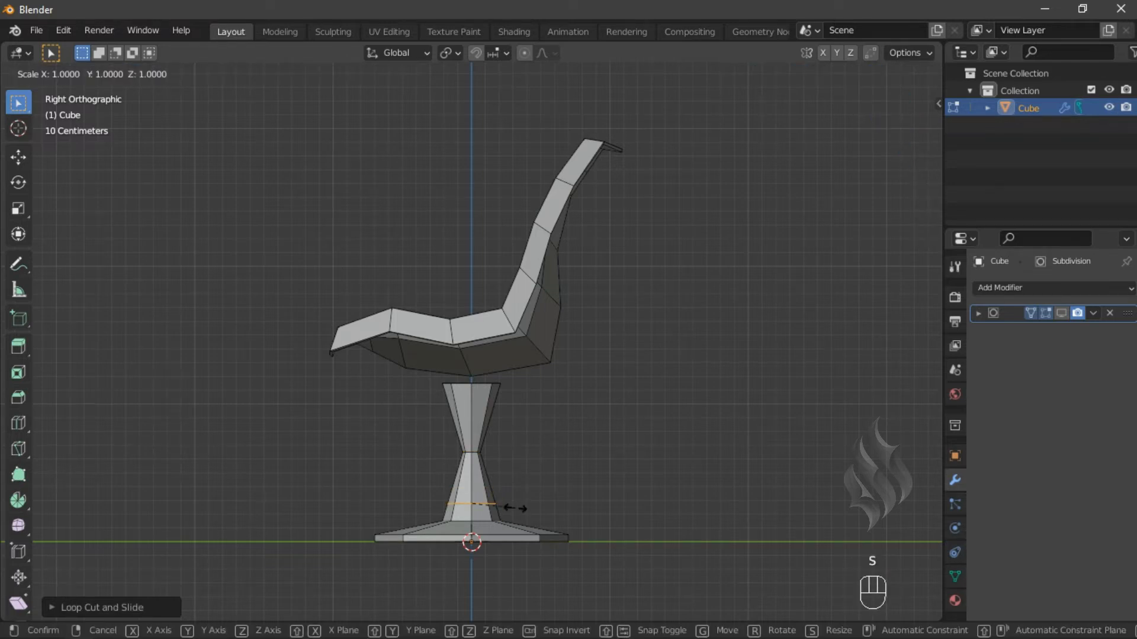
{"action": "left_click", "coordinate": [515, 507]}
- Add a loop cut in the upper part of the stem and scale it to 0.5
{"action": "key", "text": "ctrl+r"}
{"action": "left_click", "coordinate": [497, 418]}
{"action": "left_click", "coordinate": [497, 418]}
{"action": "key", "text": "s"}
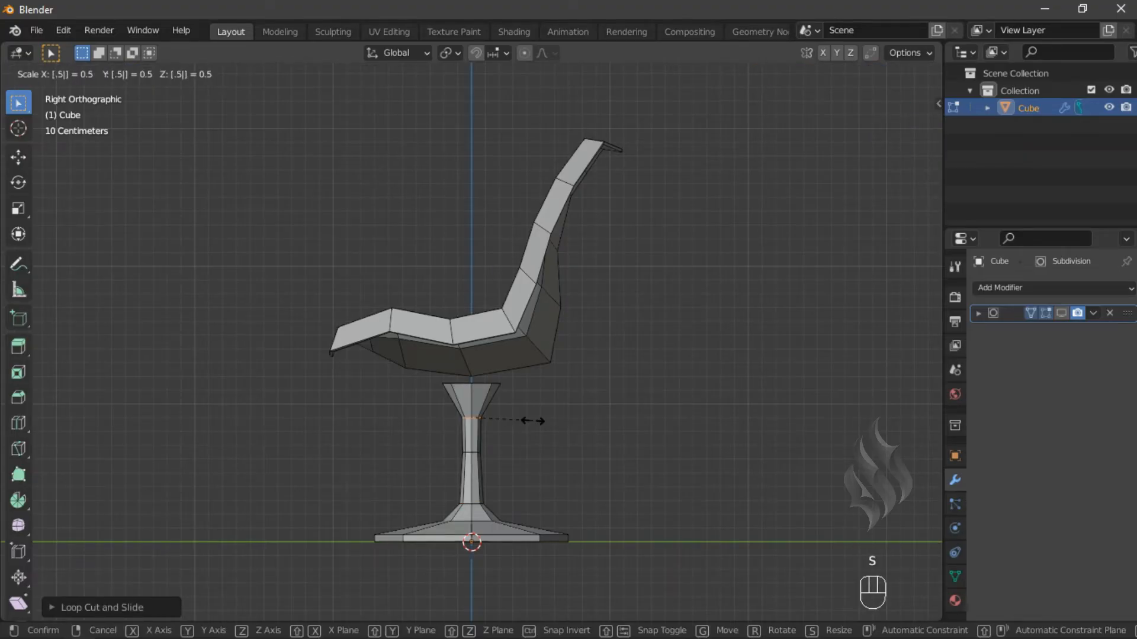
{"action": "left_click", "coordinate": [533, 420]}
- Add a loop cut near the top of the stem and scale it slightly
{"action": "key", "text": "ctrl+r"}
{"action": "left_click", "coordinate": [508, 398]}
{"action": "left_click", "coordinate": [508, 398]}
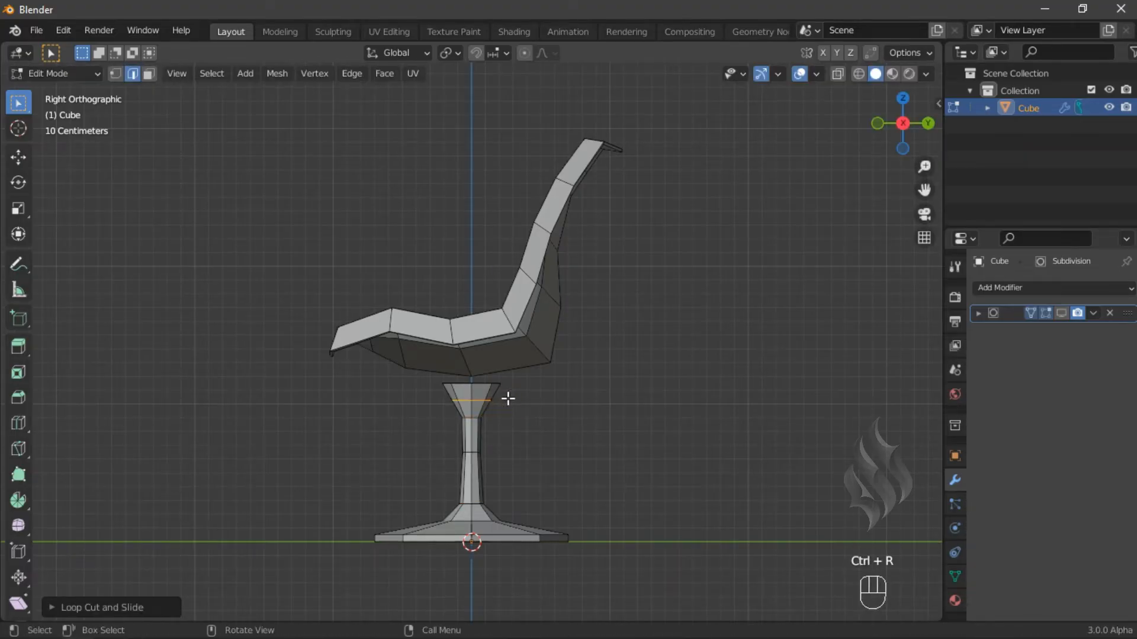
{"action": "key", "text": "s"}
{"action": "left_click", "coordinate": [508, 398]}
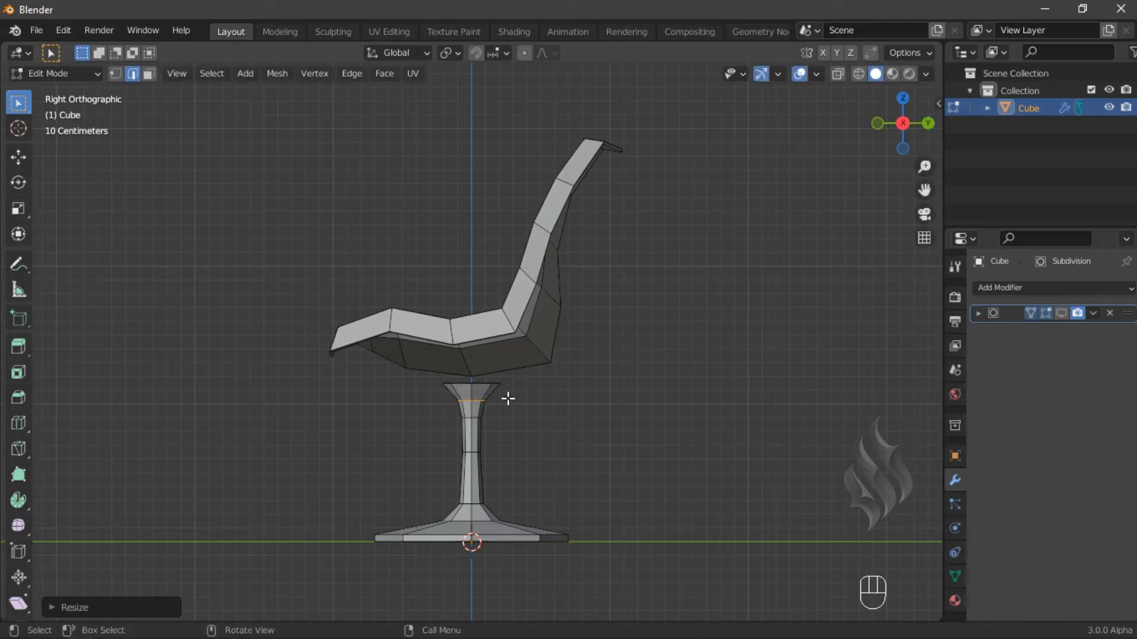
- Add a loop cut around the base disc and shrink/fatten it
{"action": "key", "text": "ctrl+r"}
{"action": "key", "text": "ctrl+r"}
{"action": "left_click", "coordinate": [512, 525]}
{"action": "left_click", "coordinate": [582, 502]}
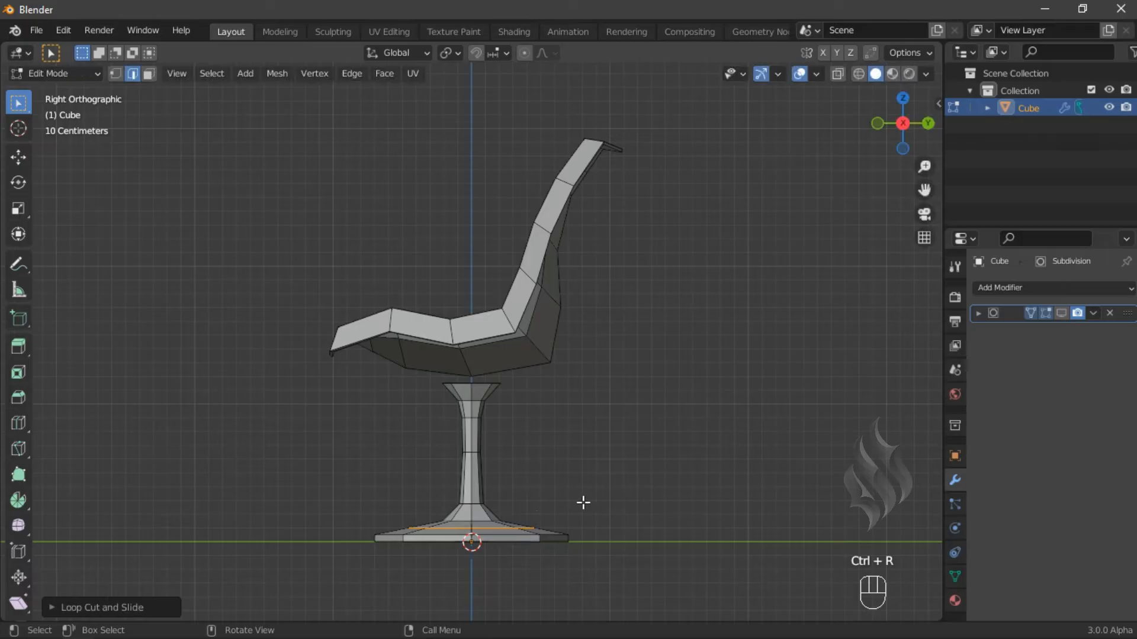
{"action": "key", "text": "alt+s"}
{"action": "left_click", "coordinate": [583, 503]}
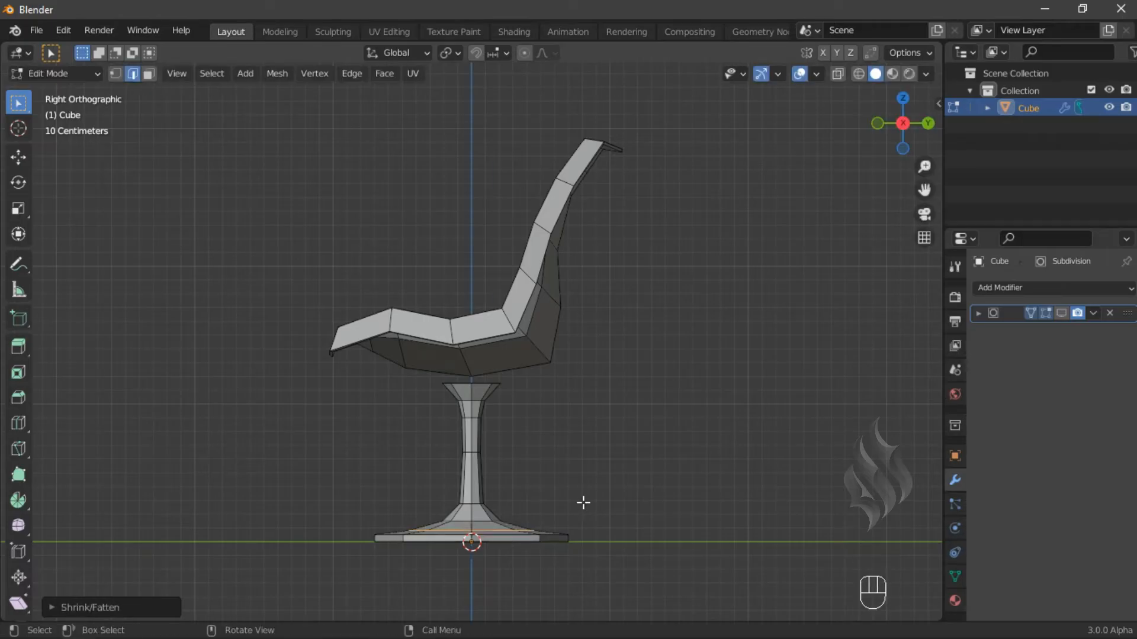
- Select the base's bottom edge loop, scale it outward and bevel it
{"action": "left_click", "coordinate": [504, 539], "text": "alt"}
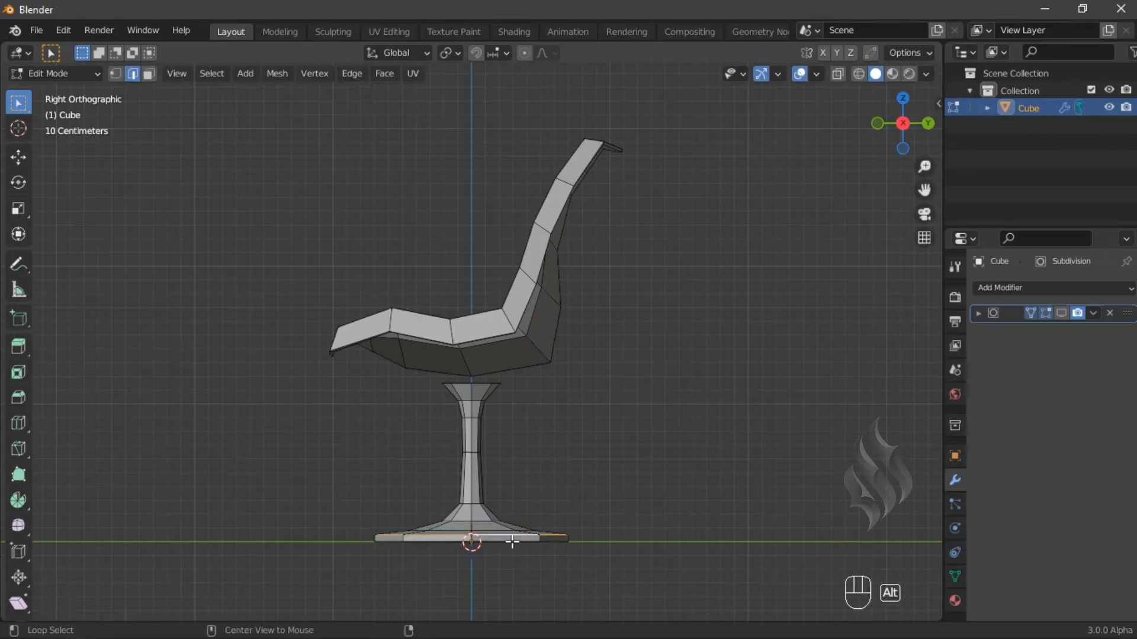
{"action": "left_click", "coordinate": [512, 543], "text": "alt+shift"}
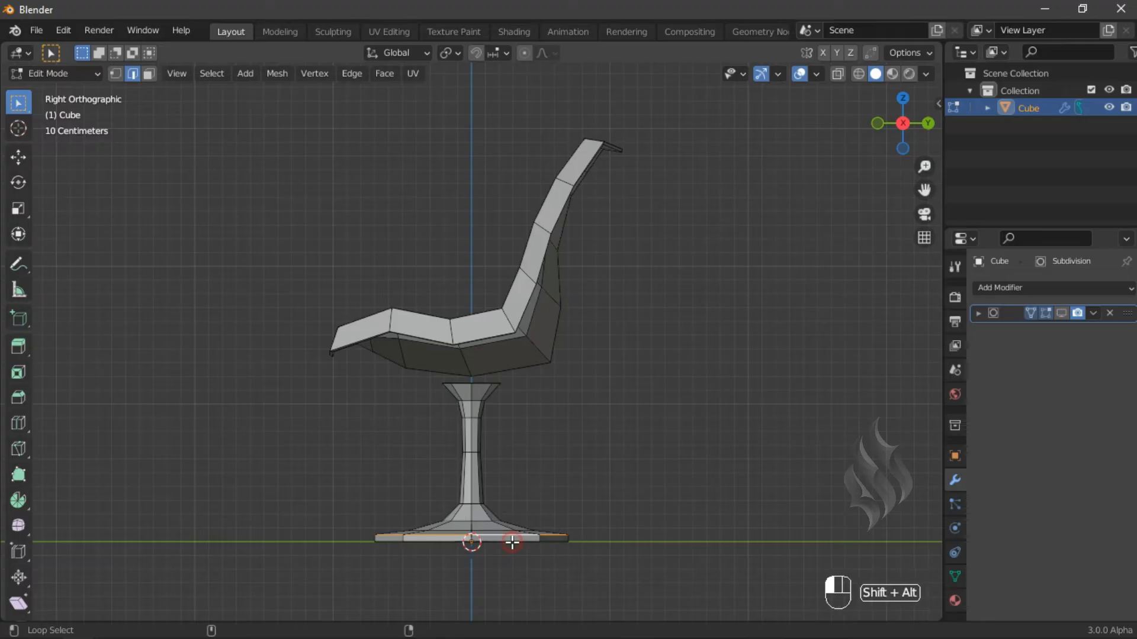
{"action": "key", "text": "s"}
{"action": "left_click", "coordinate": [622, 496]}
{"action": "key", "text": "ctrl+b"}
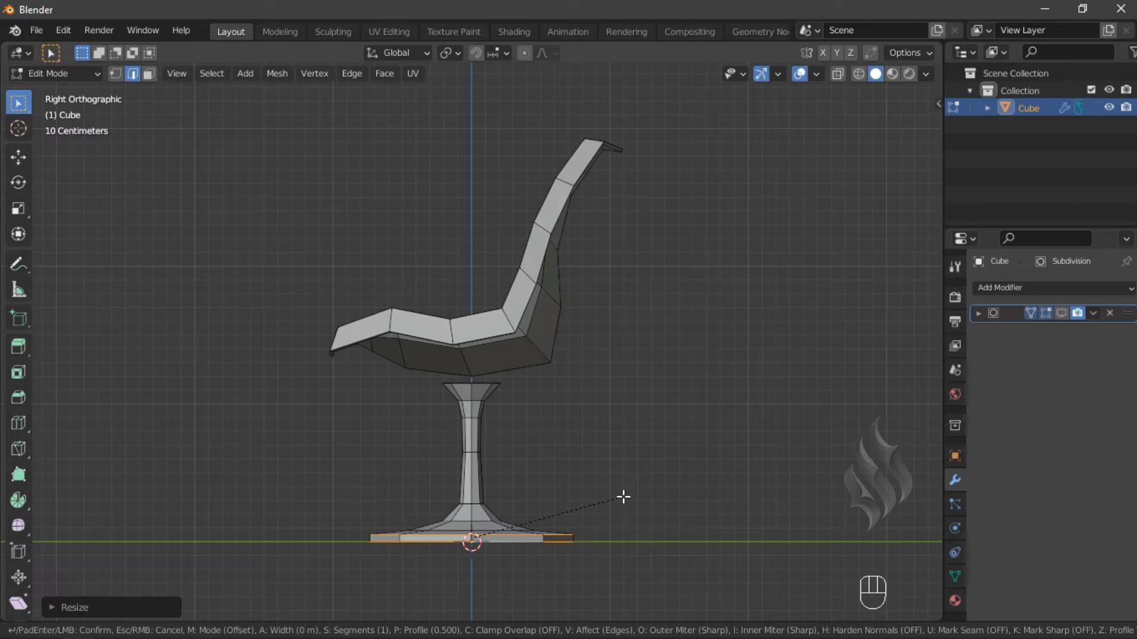
{"action": "left_click", "coordinate": [623, 496]}
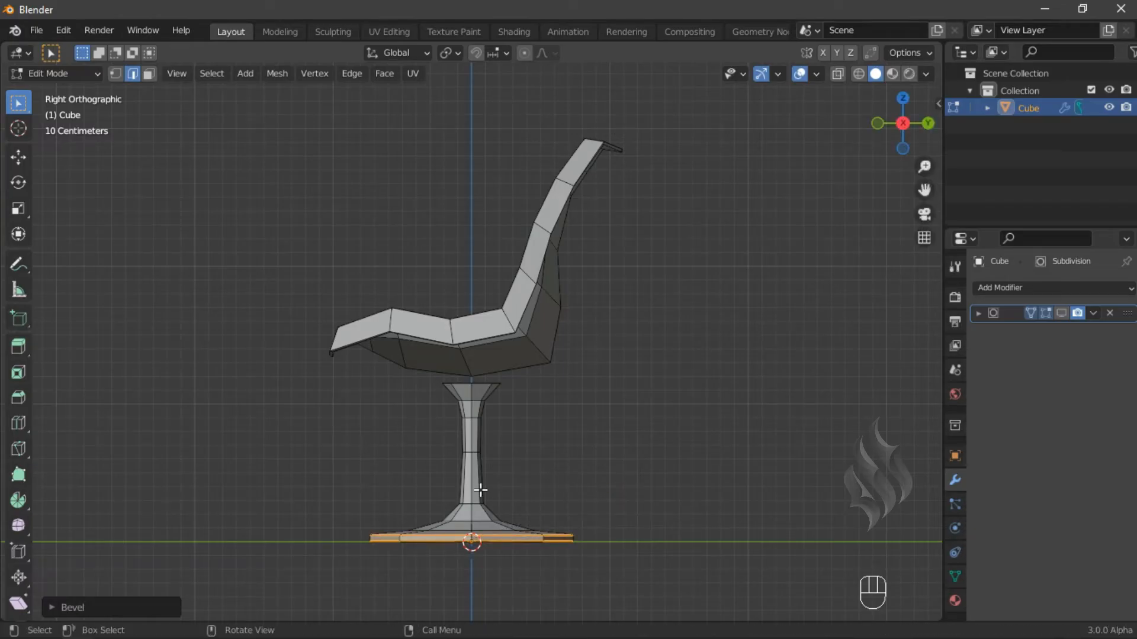
- Show the Subdivision modifier in the viewport
{"action": "middle_click_drag", "start_coordinate": [453, 499], "coordinate": [707, 468]}
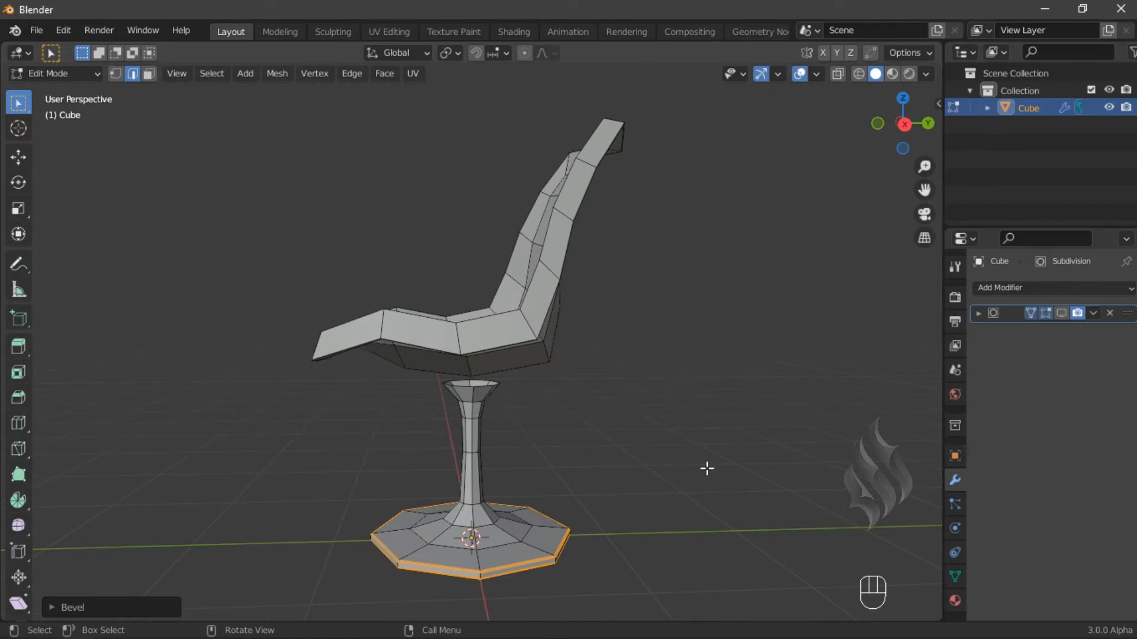
{"action": "left_click", "coordinate": [1061, 314]}
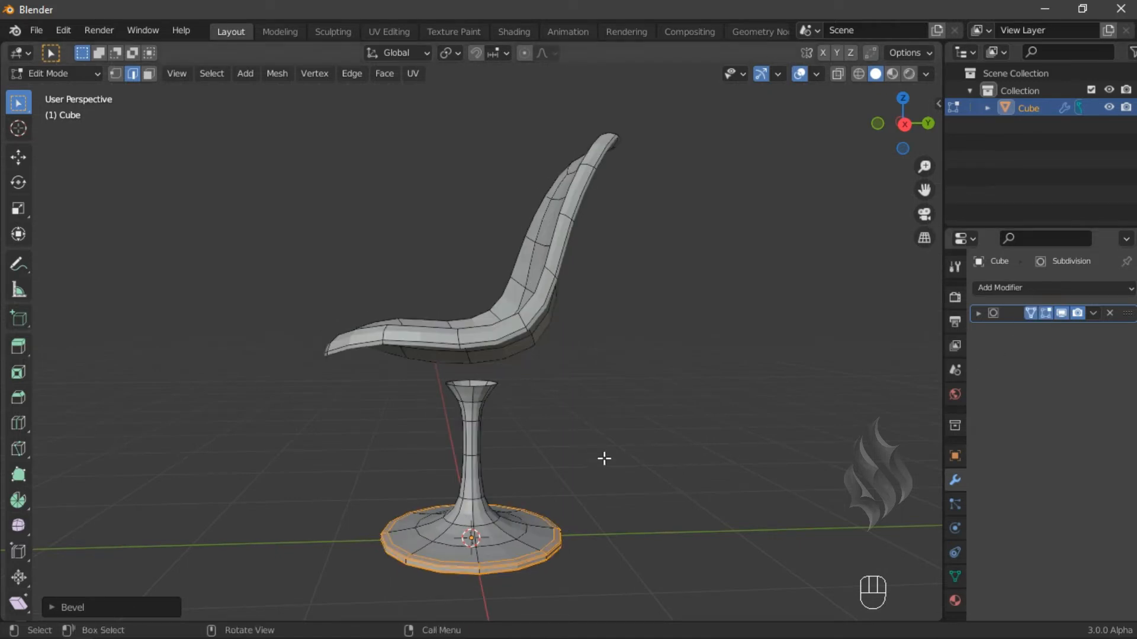
- Select the stem's top edge loop, scale it outward and move it 0.04 m up along Z
{"action": "key", "text": "KP_3"}
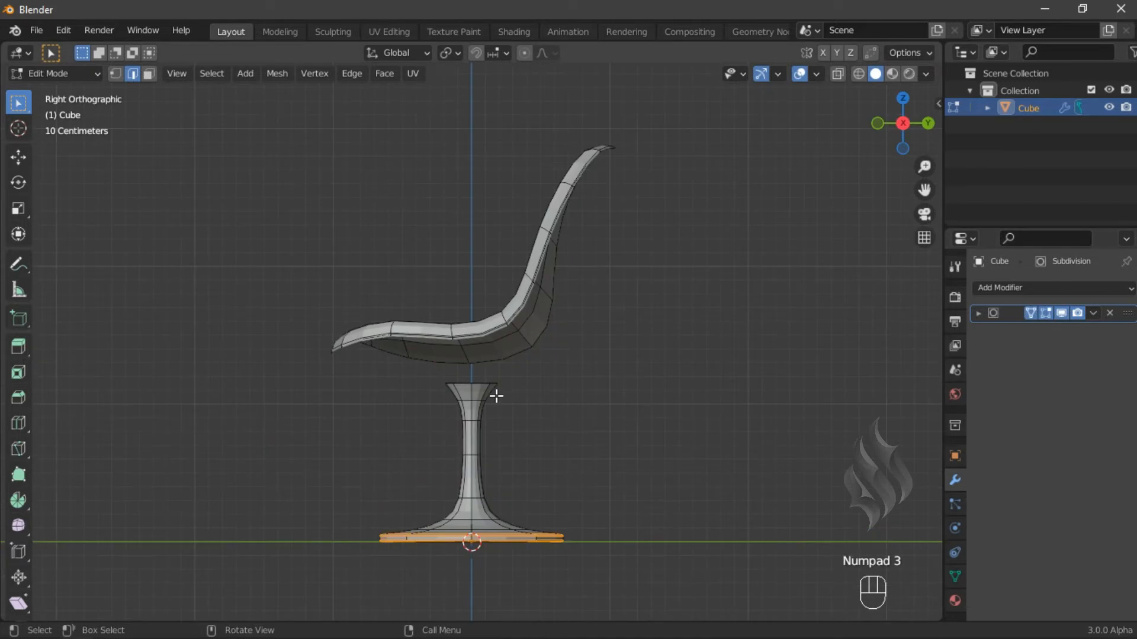
{"action": "middle_click_drag", "start_coordinate": [486, 412], "coordinate": [498, 287], "text": "ctrl"}
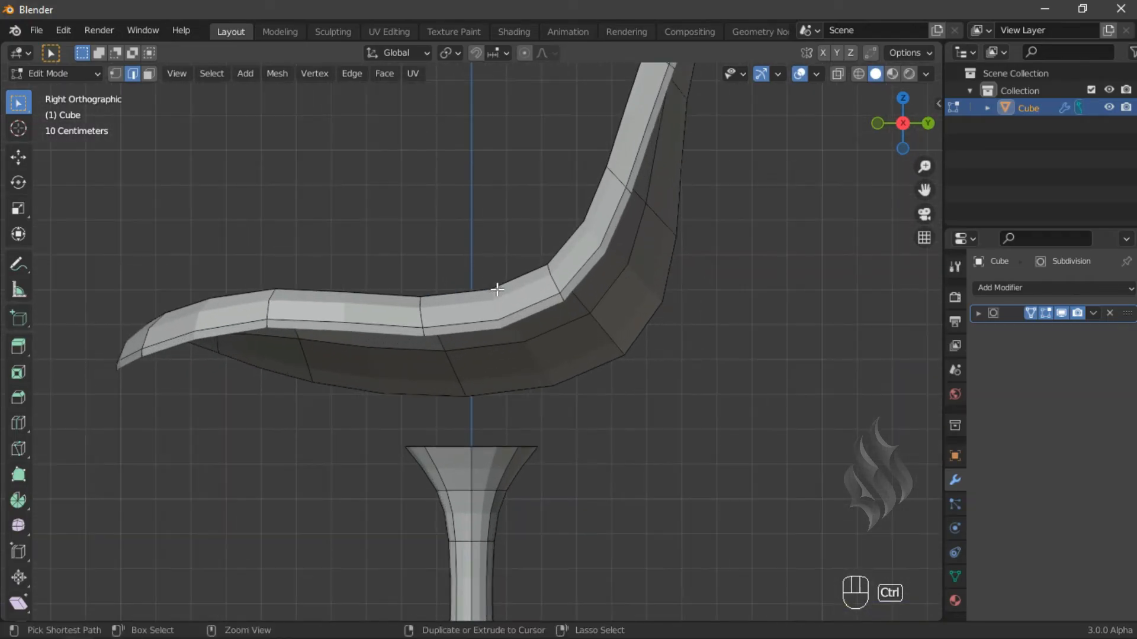
{"action": "left_click", "coordinate": [502, 445], "text": "alt"}
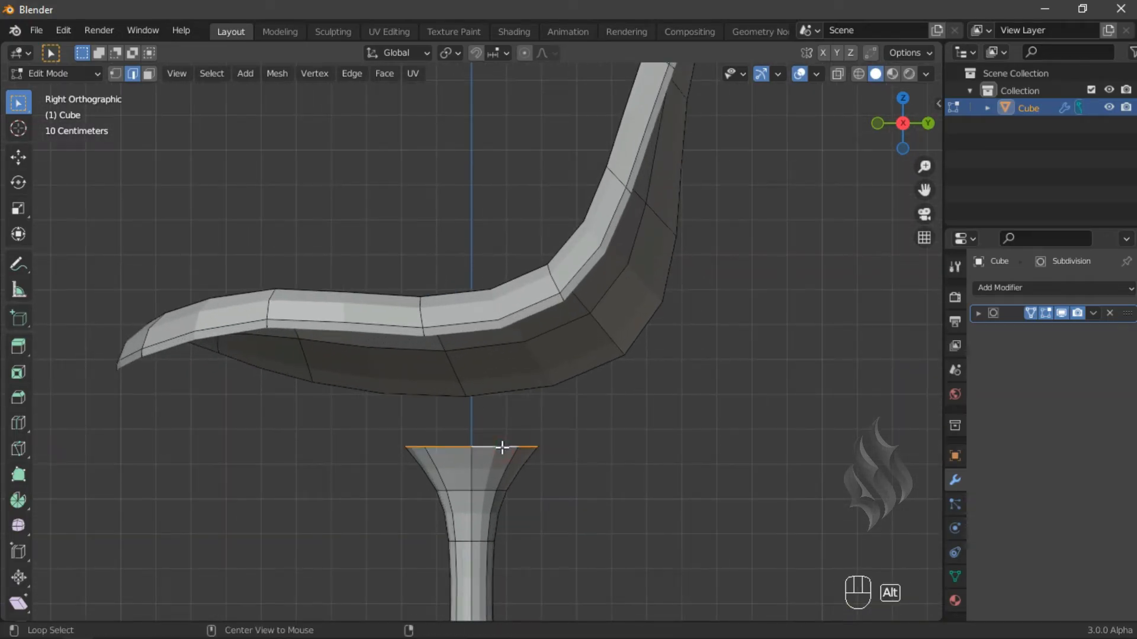
{"action": "key", "text": "s"}
{"action": "left_click", "coordinate": [628, 391]}
{"action": "type", "text": "gz.04"}
{"action": "key", "text": "Return"}
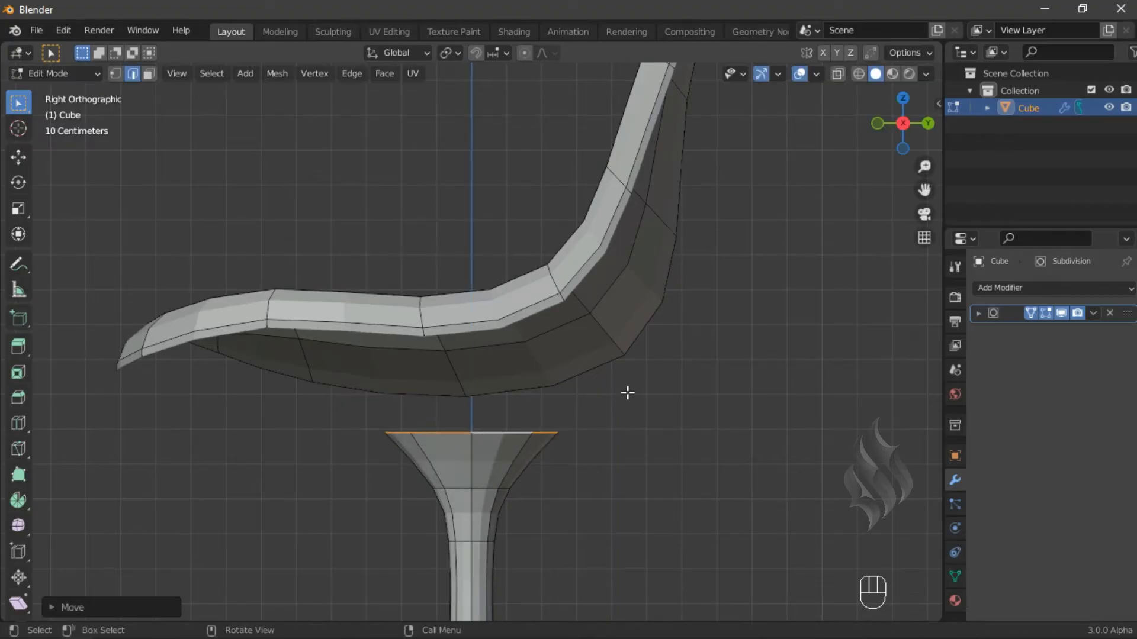
- Hide the Subdivision modifier in the viewport and extrude the top loop 0.04 m upward along Z
{"action": "left_click", "coordinate": [1059, 313]}
{"action": "type", "text": "e"}
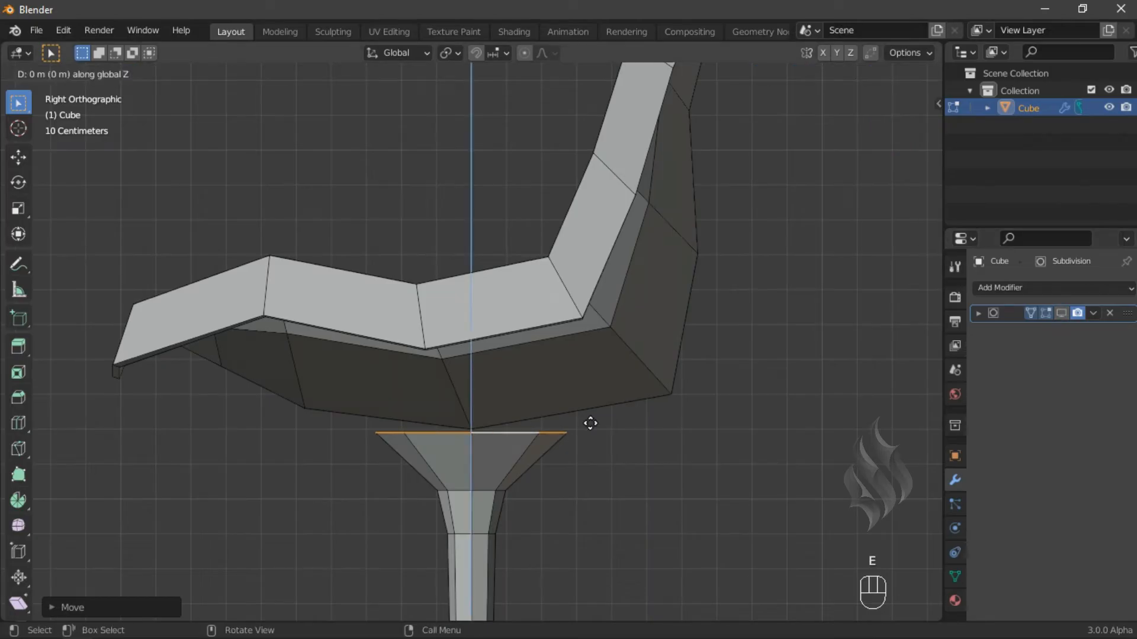
{"action": "type", "text": ".04"}
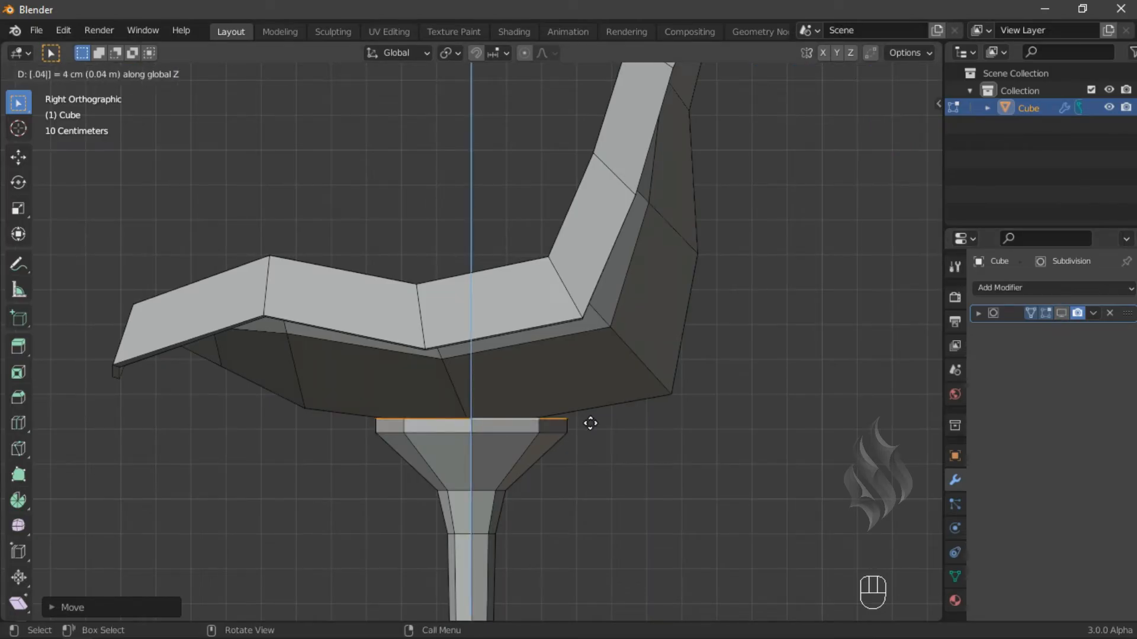
{"action": "key", "text": "Return"}
- Select the seat's underside faces together with the stem's top loop and bridge the edge loops
{"action": "middle_click_drag", "start_coordinate": [510, 436], "coordinate": [545, 406]}
{"action": "left_click", "coordinate": [531, 435]}
{"action": "left_click", "coordinate": [609, 402], "text": "ctrl+shift"}
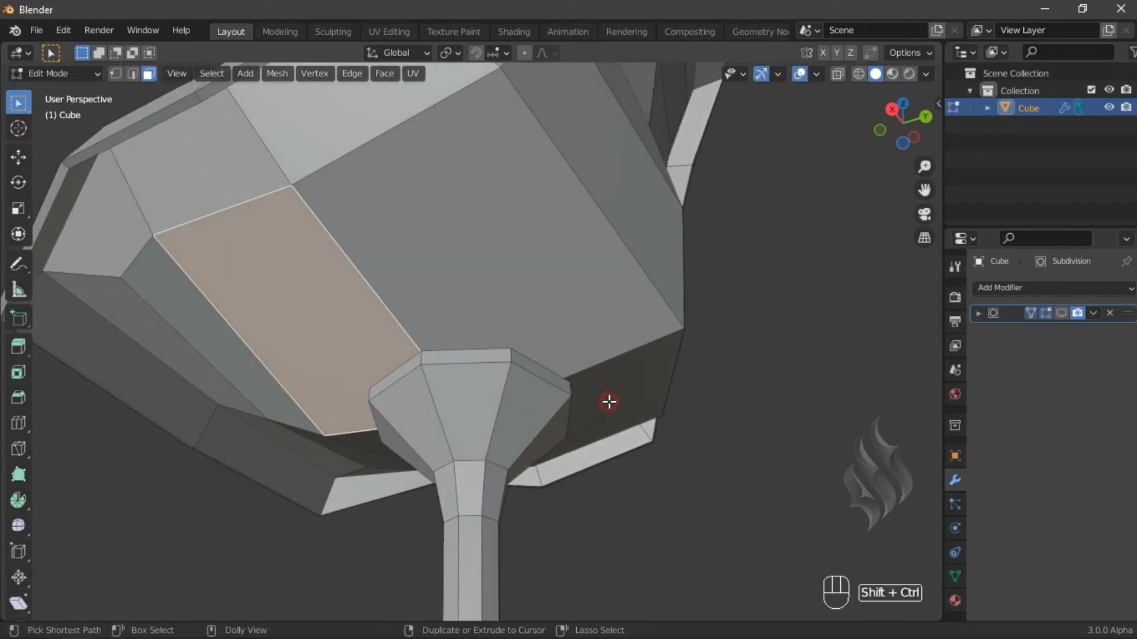
{"action": "left_click", "coordinate": [522, 367], "text": "alt+shift"}
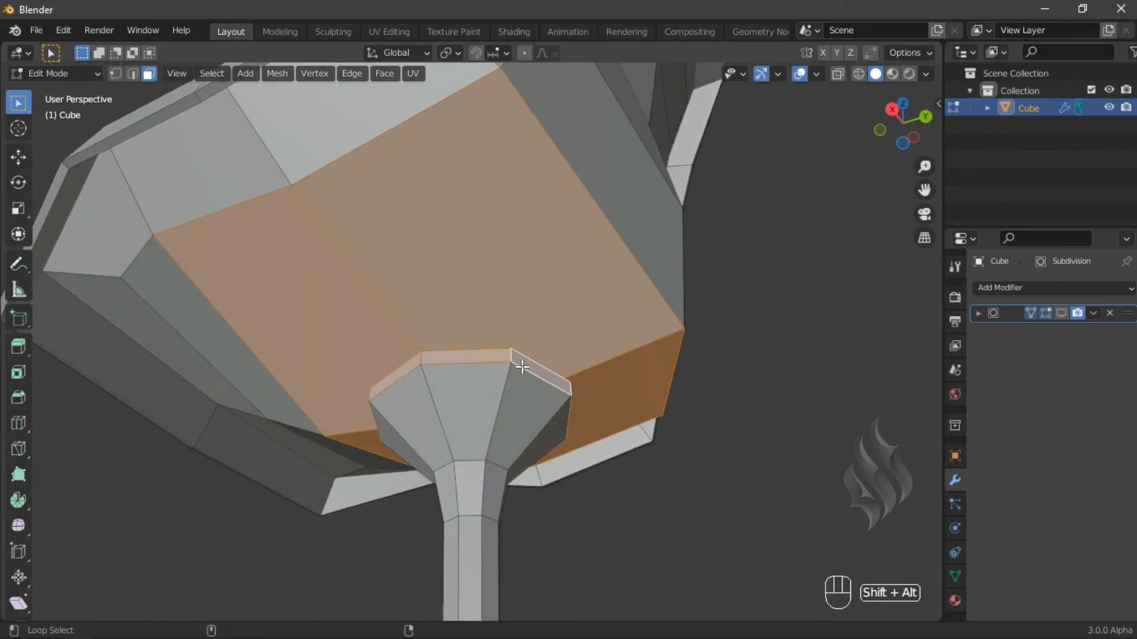
{"action": "key", "text": "KP_3"}
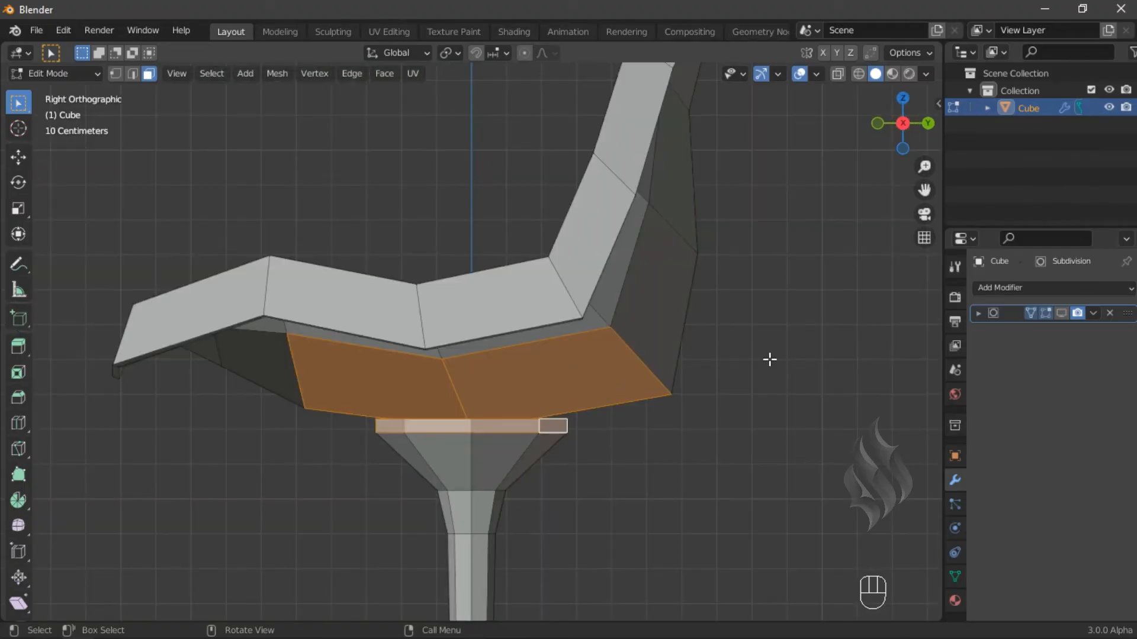
{"action": "right_click", "coordinate": [769, 359]}
{"action": "left_click", "coordinate": [769, 359]}
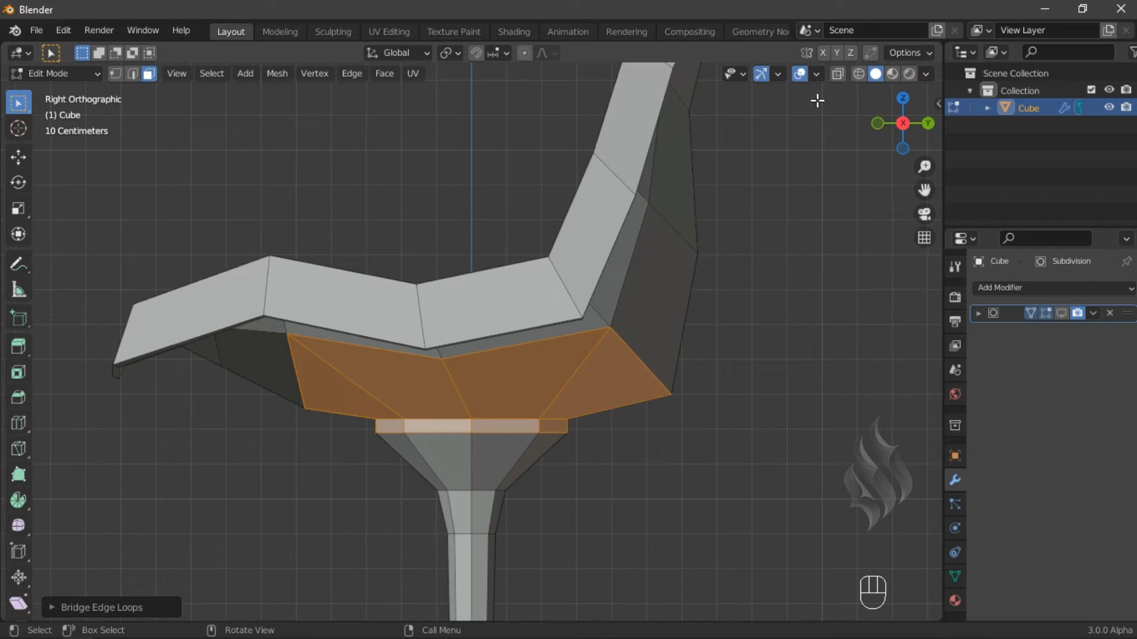
- Turn on the Face Orientation overlay, select all geometry and recalculate the normals
{"action": "left_click", "coordinate": [817, 74]}
{"action": "left_click", "coordinate": [709, 392]}
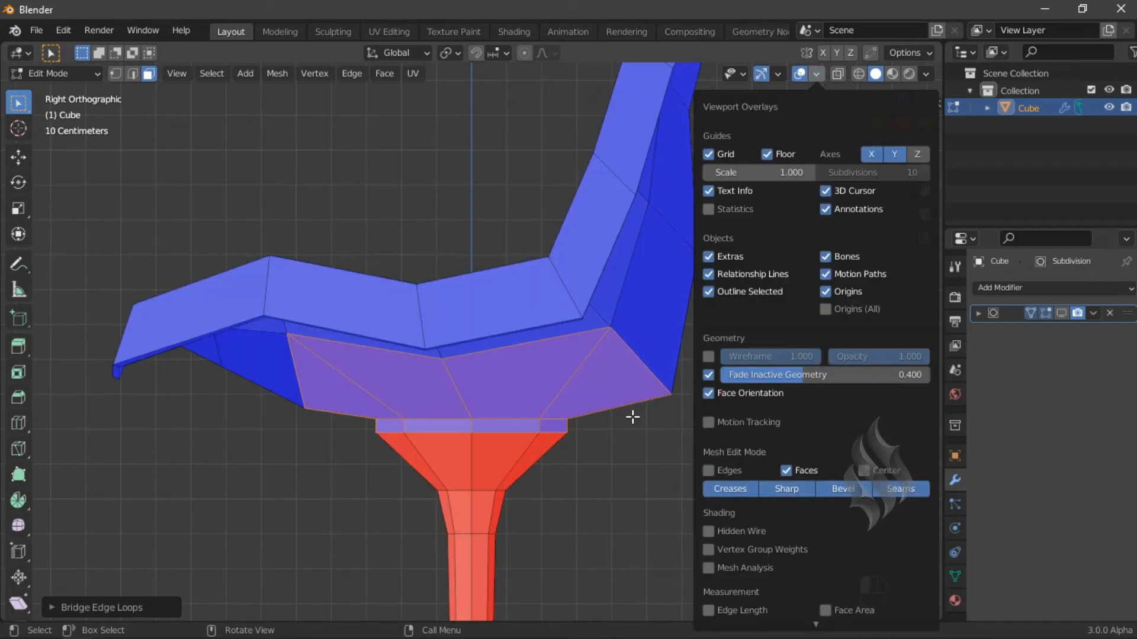
{"action": "key", "text": "a"}
{"action": "key", "text": "shift+n"}
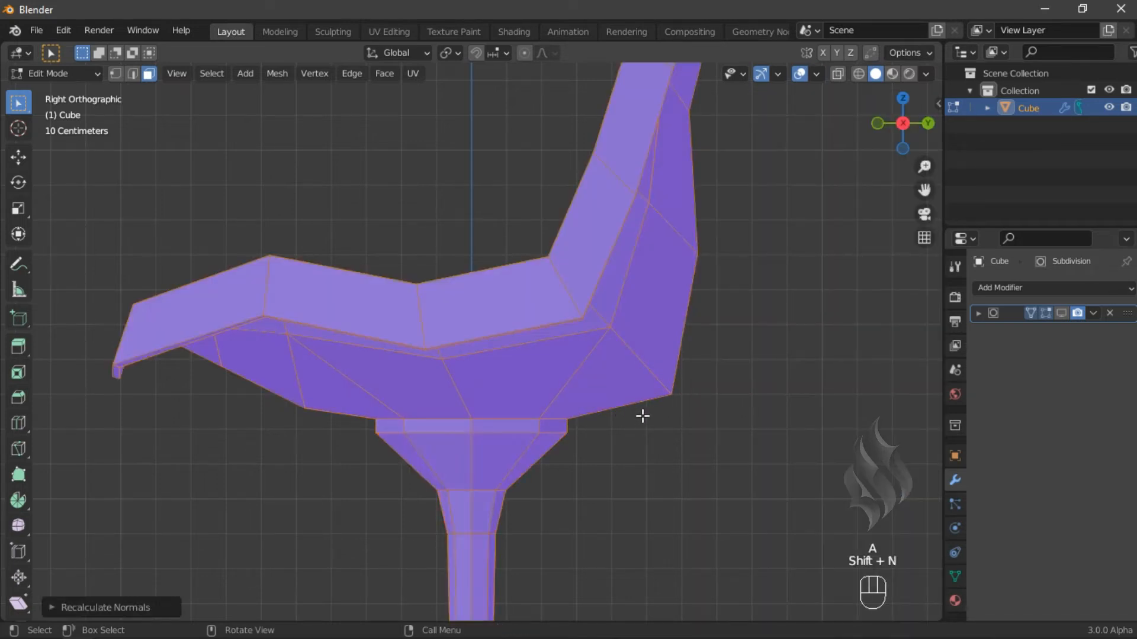
- Turn off the Face Orientation overlay and switch to edge selection
{"action": "left_click", "coordinate": [817, 74]}
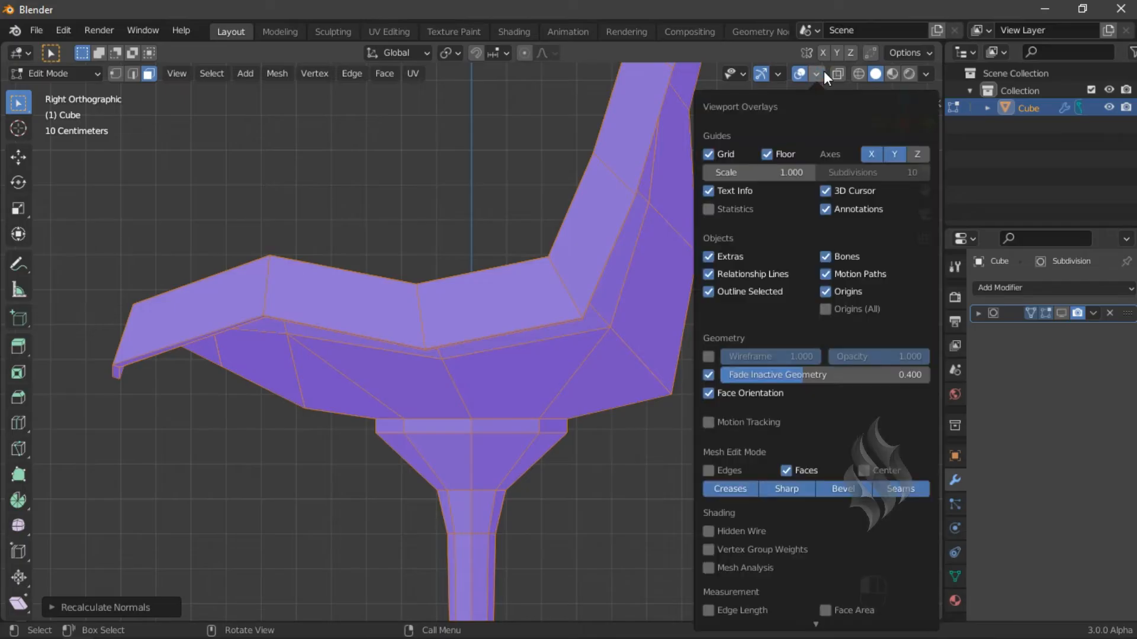
{"action": "left_click", "coordinate": [714, 392]}
{"action": "key", "text": "2"}
{"action": "scroll", "coordinate": [505, 462], "scroll_direction": "up", "scroll_amount": 1}
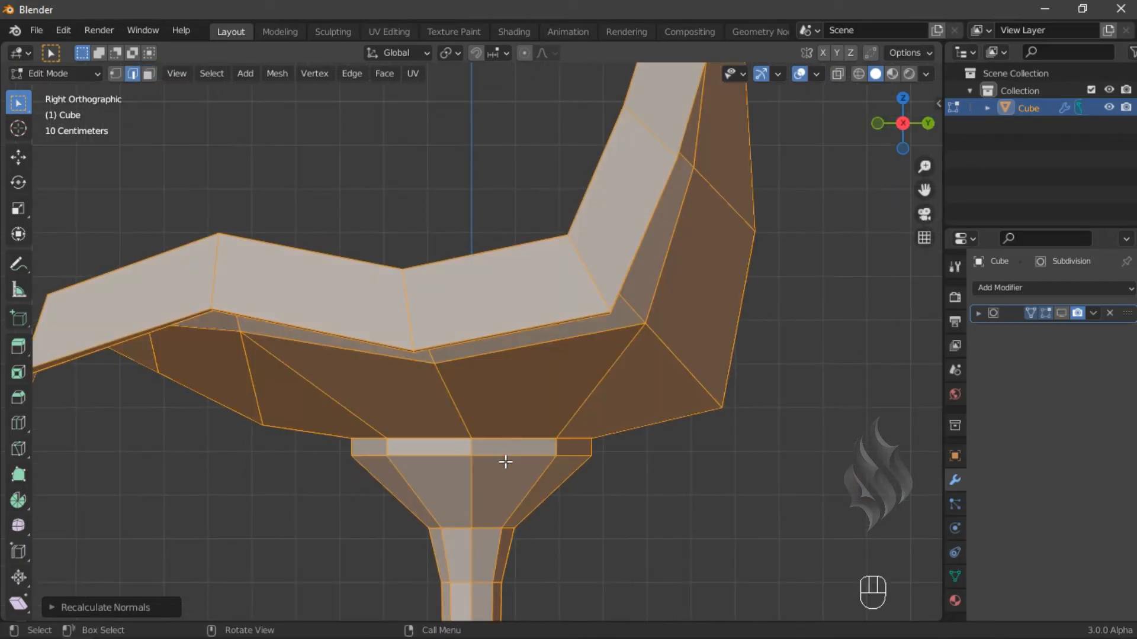
- Insert loop cuts around the thin ring where the stem meets the seat underside
{"action": "key", "text": "ctrl+r"}
{"action": "scroll", "coordinate": [474, 444], "scroll_direction": "up", "scroll_amount": 3}
{"action": "left_click", "coordinate": [474, 445]}
{"action": "right_click", "coordinate": [474, 444]}
{"action": "middle_click_drag", "start_coordinate": [490, 500], "coordinate": [487, 416], "text": "ctrl"}
- Select a face ring at that joint and extrude it using Extrude Region and Shrink/Fatten
{"action": "key", "text": "3"}
{"action": "left_click", "coordinate": [503, 509], "text": "alt"}
{"action": "key", "text": "alt+e"}
{"action": "left_click", "coordinate": [730, 509]}
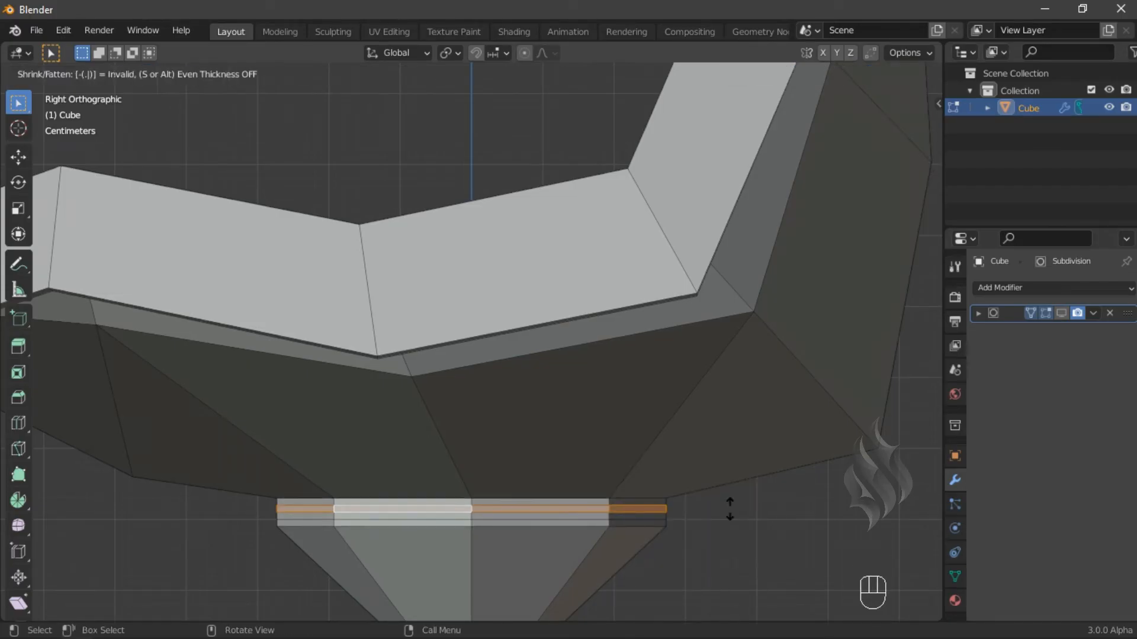
{"action": "left_click", "coordinate": [730, 509]}
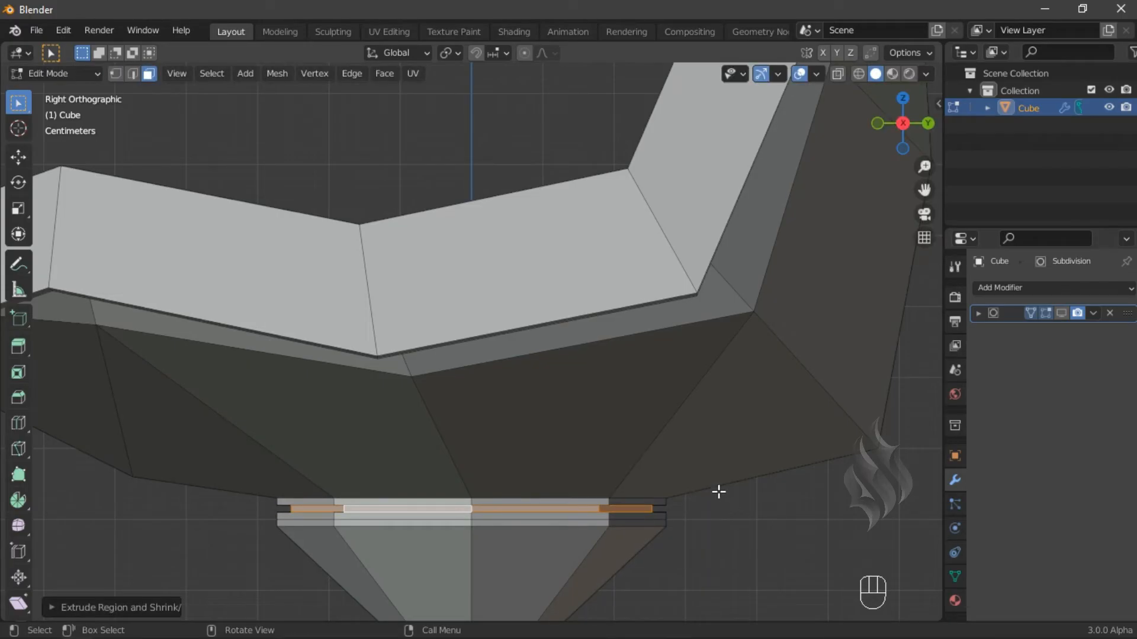
- Show the Subdivision modifier in the viewport again
{"action": "middle_click_drag", "start_coordinate": [492, 271], "coordinate": [526, 538], "text": "ctrl"}
{"action": "middle_click_drag", "start_coordinate": [500, 385], "coordinate": [614, 461], "text": "ctrl"}
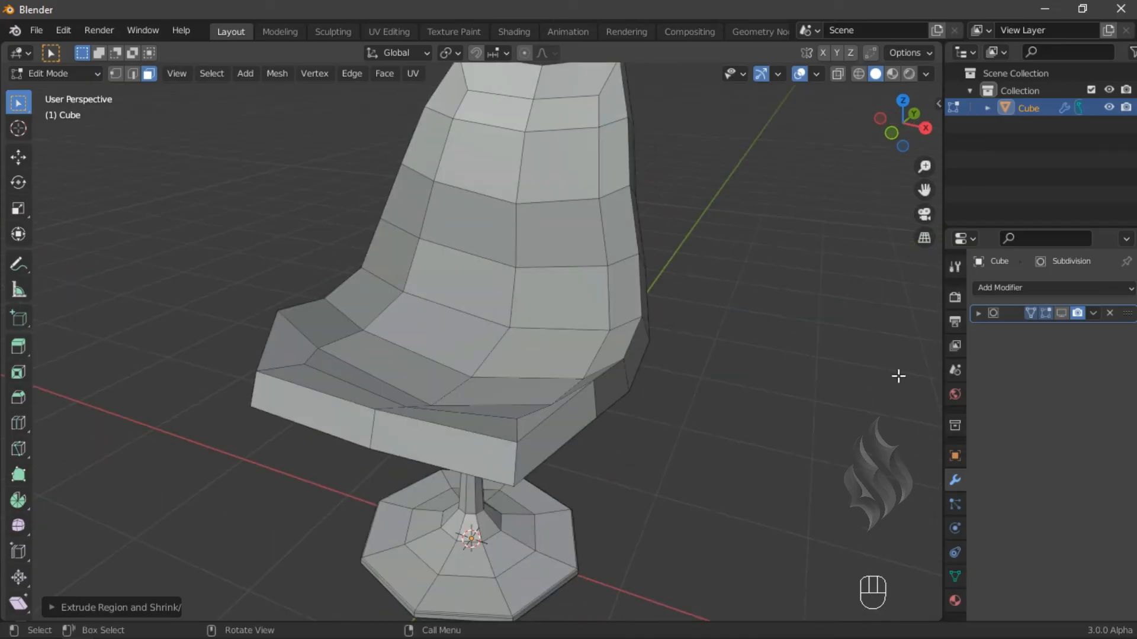
{"action": "left_click", "coordinate": [1061, 313]}
{"action": "mouse_move", "coordinate": [542, 517]}
{"action": "middle_mouse_down"}
{"action": "mouse_move", "coordinate": [531, 449]}
{"action": "mouse_move", "coordinate": [540, 518]}
{"action": "middle_mouse_up"}
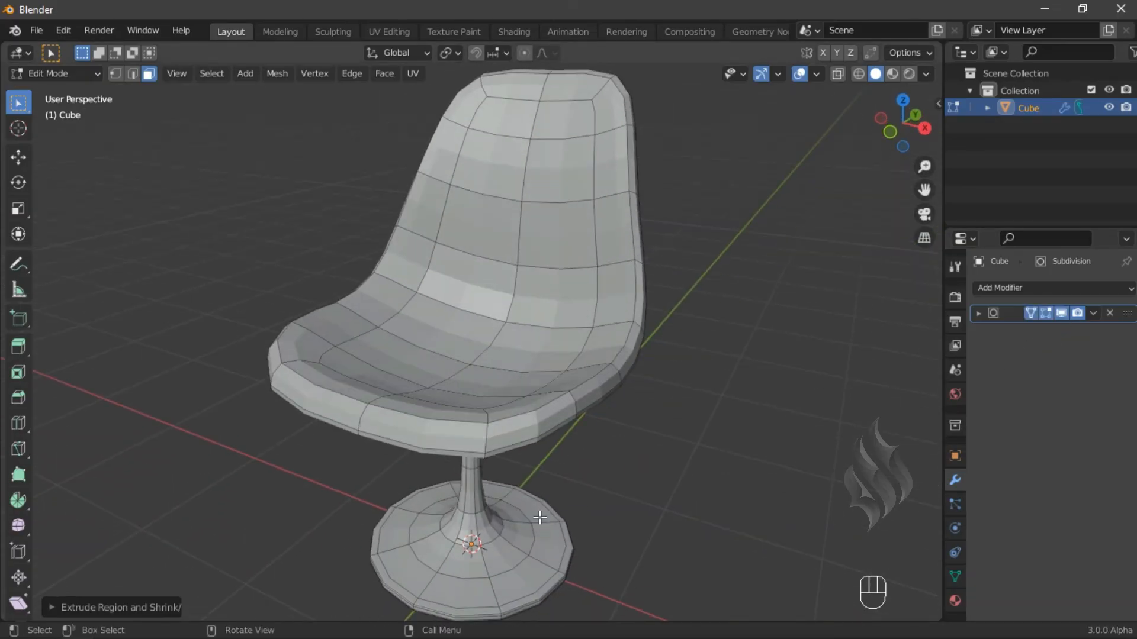
{"action": "scroll", "coordinate": [553, 334], "scroll_direction": "down", "scroll_amount": 1}
- Select a face on the seat's top and extend it with Select Linked Flat Faces, adjusting the sharpness
{"action": "key", "text": "Tab"}
{"action": "left_click", "coordinate": [494, 284]}
{"action": "left_click", "coordinate": [212, 73]}
{"action": "mouse_move", "coordinate": [242, 363]}
{"action": "left_click", "coordinate": [406, 393]}
{"action": "left_click", "coordinate": [154, 608]}
{"action": "double_click", "coordinate": [174, 604]}
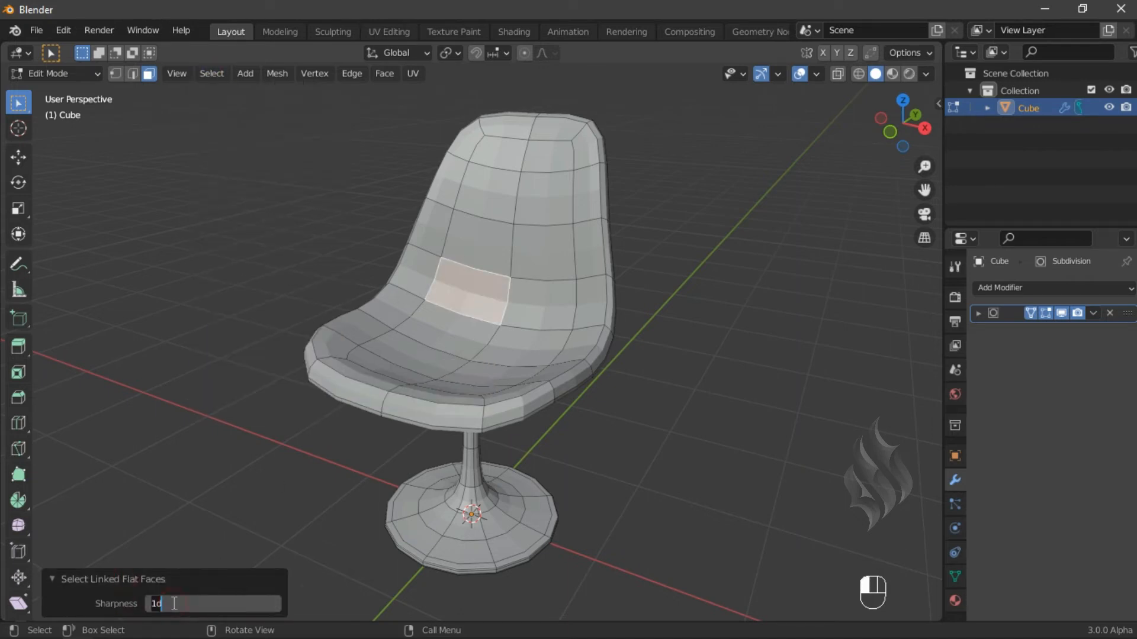
{"action": "key", "text": "Return"}
{"action": "left_click", "coordinate": [138, 580]}
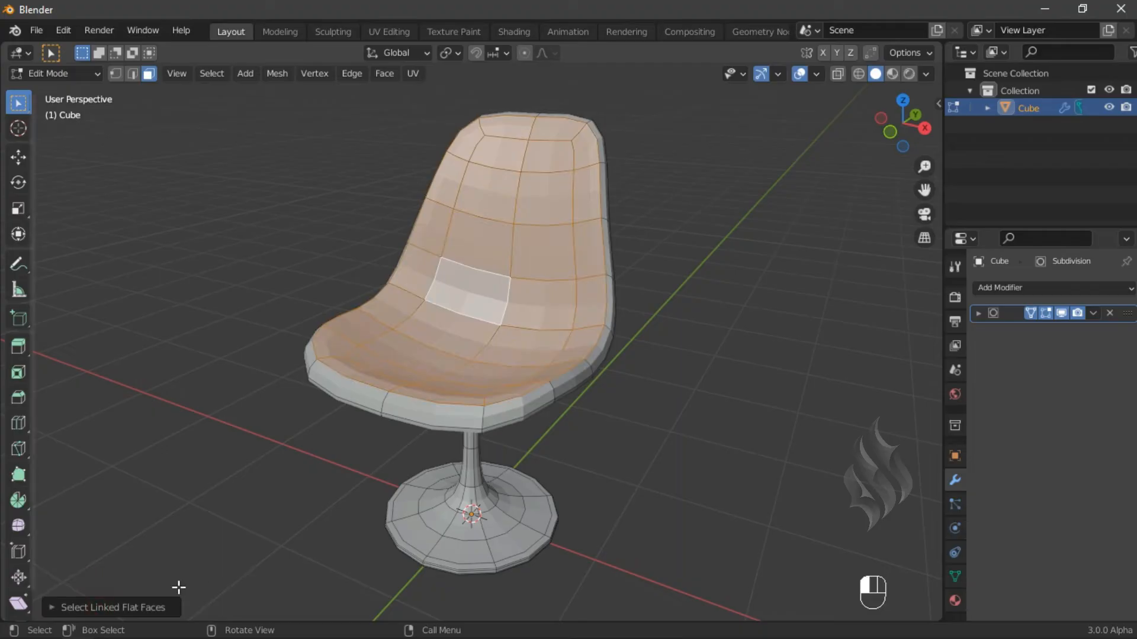
- Grow the seat-top selection twice, duplicate it in place and separate it into a new object
{"action": "key", "text": "ctrl+KP_Add"}
{"action": "key", "text": "ctrl+KP_Add"}
{"action": "key", "text": "shift+d"}
{"action": "right_click", "coordinate": [326, 556]}
{"action": "key", "text": "p"}
{"action": "left_click", "coordinate": [327, 556]}
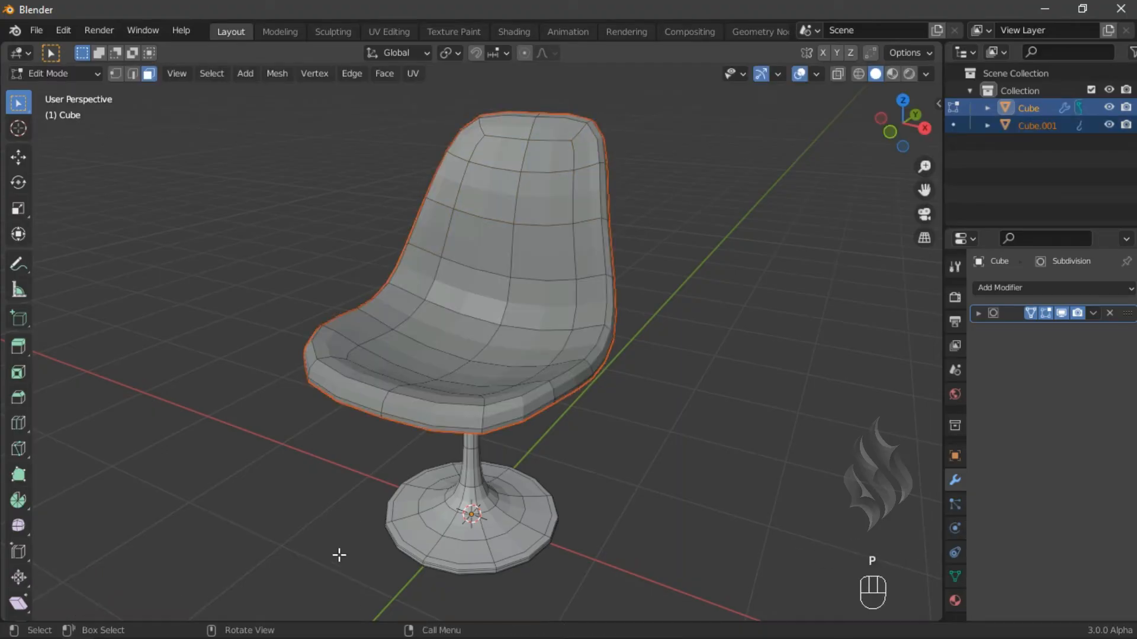
- Set the original chair's Subdivision viewport levels to 2
{"action": "key", "text": "Tab"}
{"action": "left_click", "coordinate": [978, 313]}
{"action": "left_click", "coordinate": [1108, 354]}
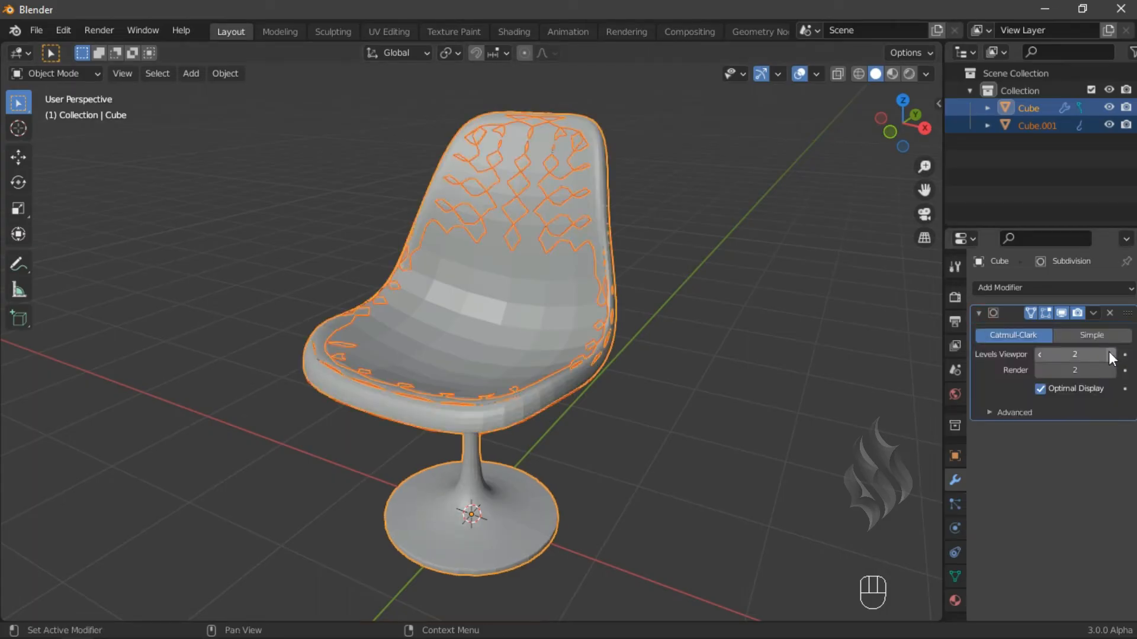
- Select the separated seat-top copy and remove its Subdivision modifier
{"action": "left_click", "coordinate": [1038, 125]}
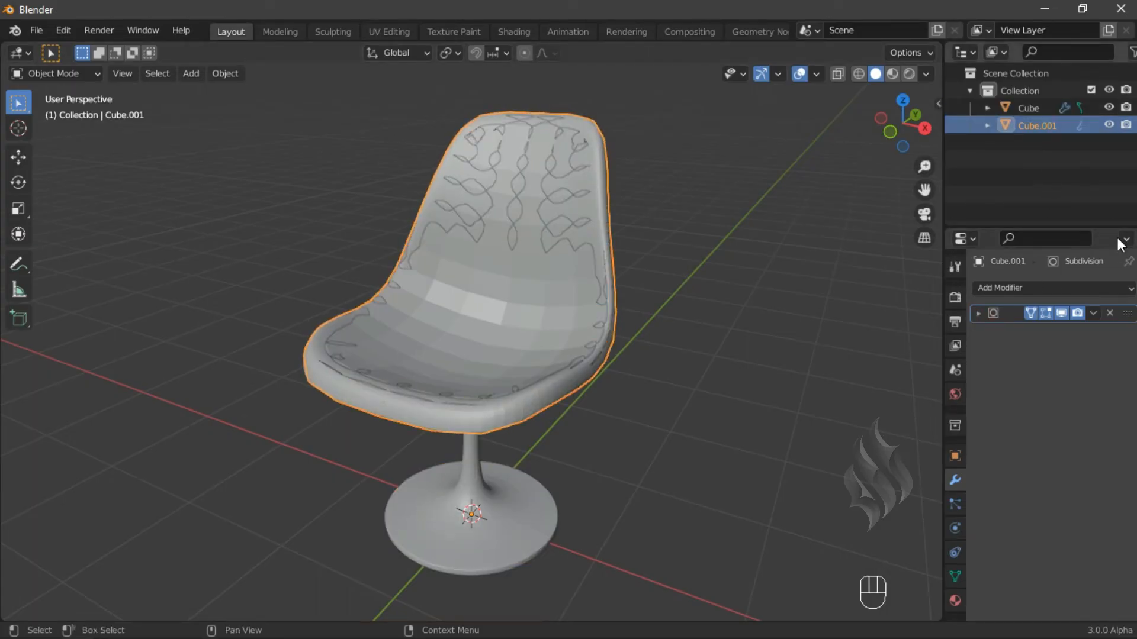
{"action": "left_click", "coordinate": [1093, 313]}
{"action": "left_click", "coordinate": [1078, 328]}
- Add a Solidify modifier to the copy with offset 1 and Even Thickness enabled
{"action": "left_click", "coordinate": [1032, 289]}
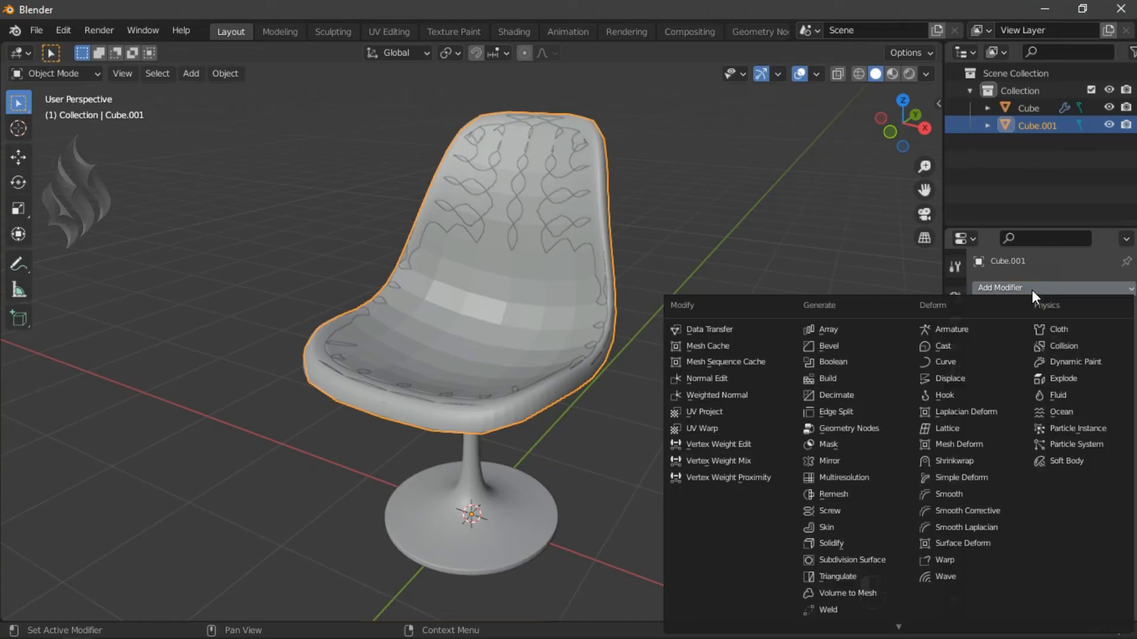
{"action": "left_click", "coordinate": [861, 543]}
{"action": "left_click", "coordinate": [1111, 357]}
{"action": "left_click", "coordinate": [1111, 357]}
{"action": "left_click", "coordinate": [1084, 373]}
{"action": "type", "text": "1"}
{"action": "key", "text": "Return"}
{"action": "left_click", "coordinate": [1085, 392]}
{"action": "left_click", "coordinate": [1011, 495]}
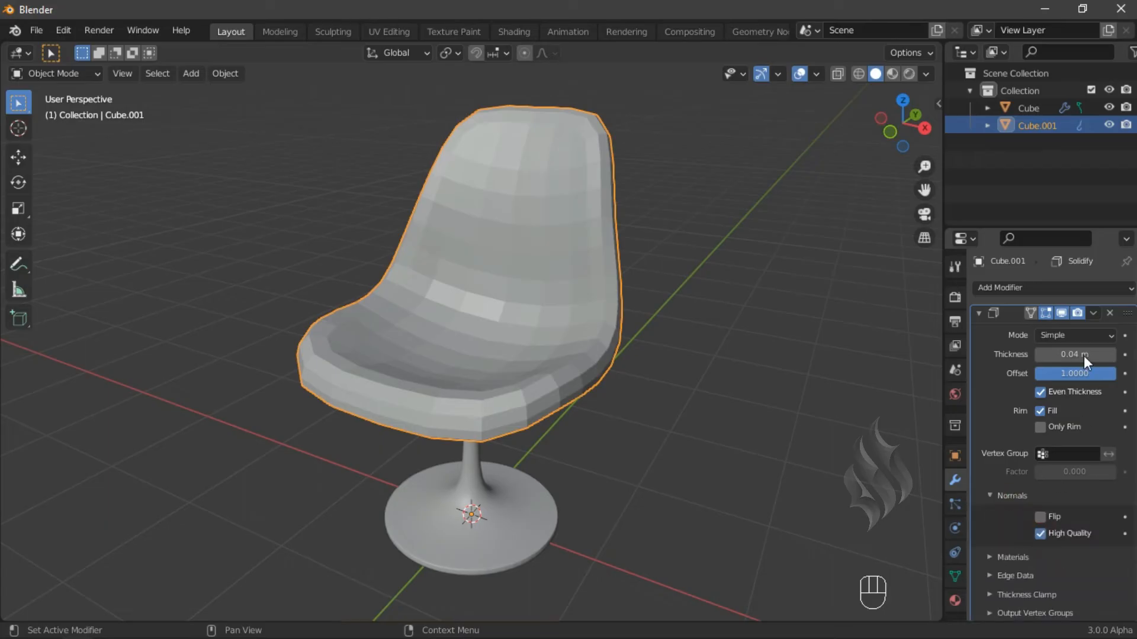
- Apply the Solidify modifier and hide the original chair object
{"action": "left_click", "coordinate": [1093, 311]}
{"action": "left_click", "coordinate": [1092, 325]}
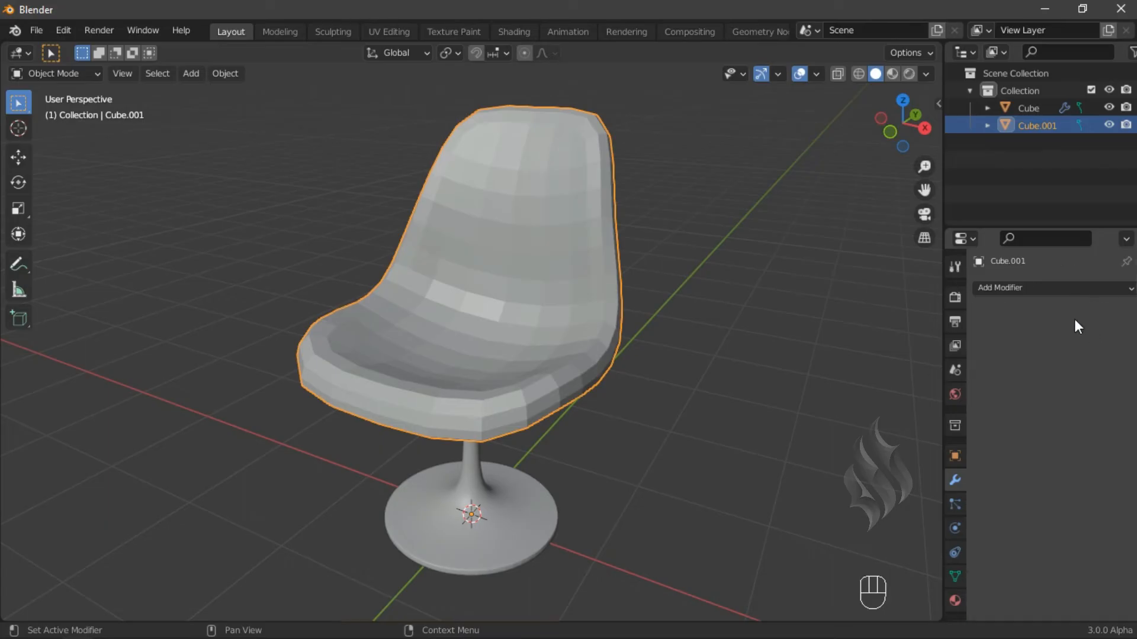
{"action": "left_click", "coordinate": [1109, 107]}
- In Edit Mode, select one side of the solidified copy with Linked Flat Faces and delete those faces
{"action": "key", "text": "Tab"}
{"action": "middle_click_drag", "start_coordinate": [581, 401], "coordinate": [499, 325]}
{"action": "left_click", "coordinate": [500, 326]}
{"action": "left_click", "coordinate": [212, 73]}
{"action": "mouse_move", "coordinate": [320, 363]}
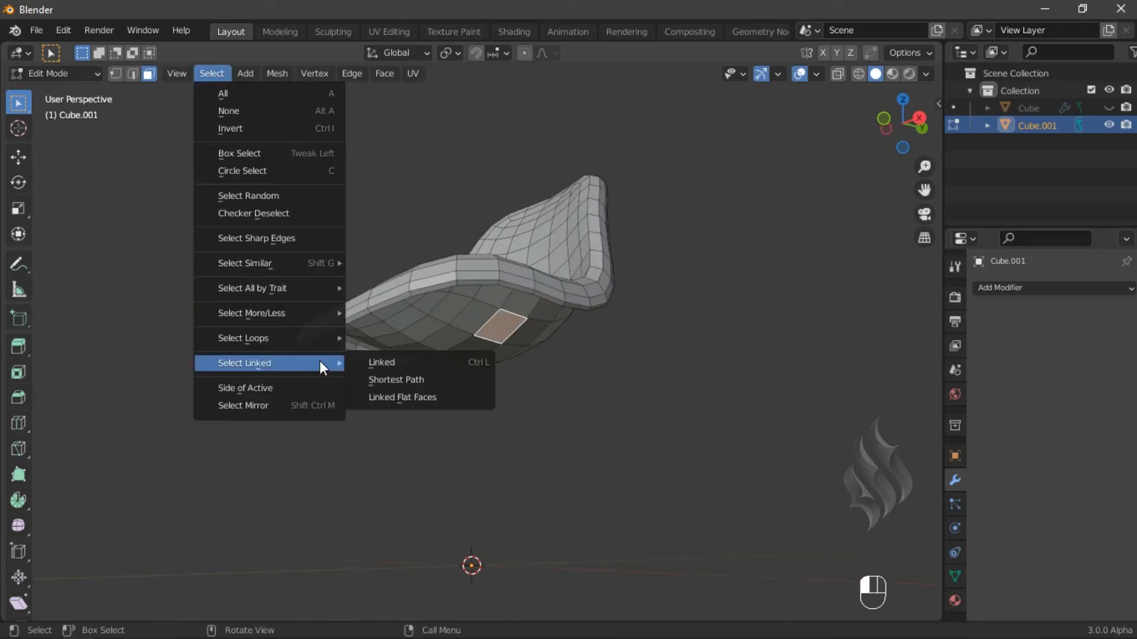
{"action": "left_click", "coordinate": [390, 397]}
{"action": "key", "text": "x"}
{"action": "left_click", "coordinate": [481, 223]}
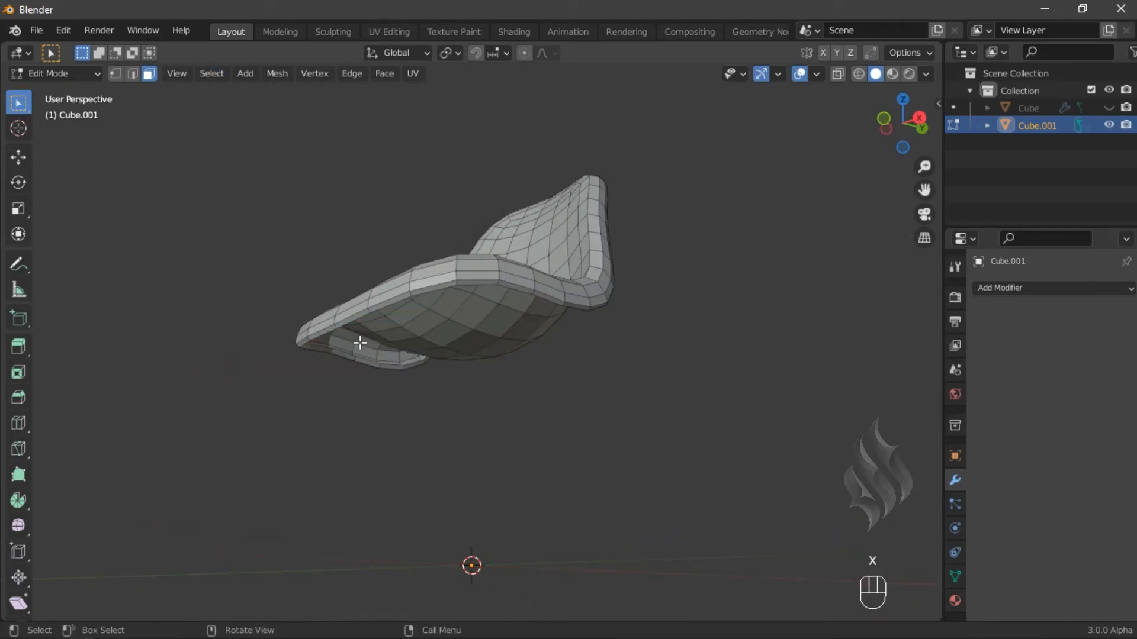
{"action": "middle_click_drag", "start_coordinate": [350, 359], "coordinate": [349, 288], "text": "ctrl"}
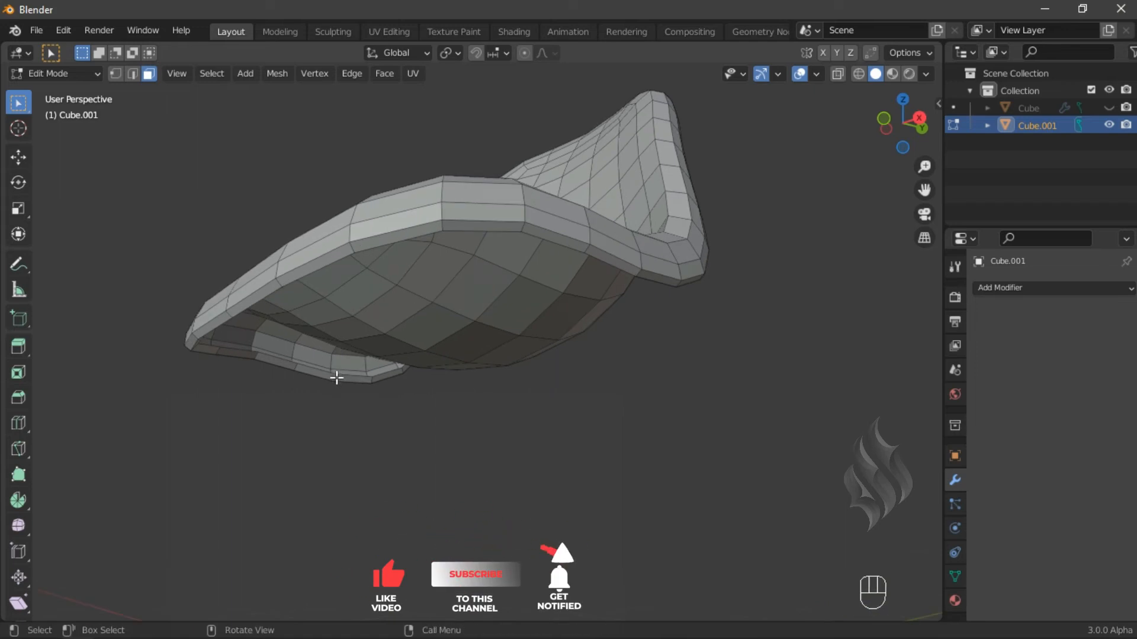
{"action": "left_click", "coordinate": [336, 377], "text": "alt"}
{"action": "left_click", "coordinate": [53, 73]}
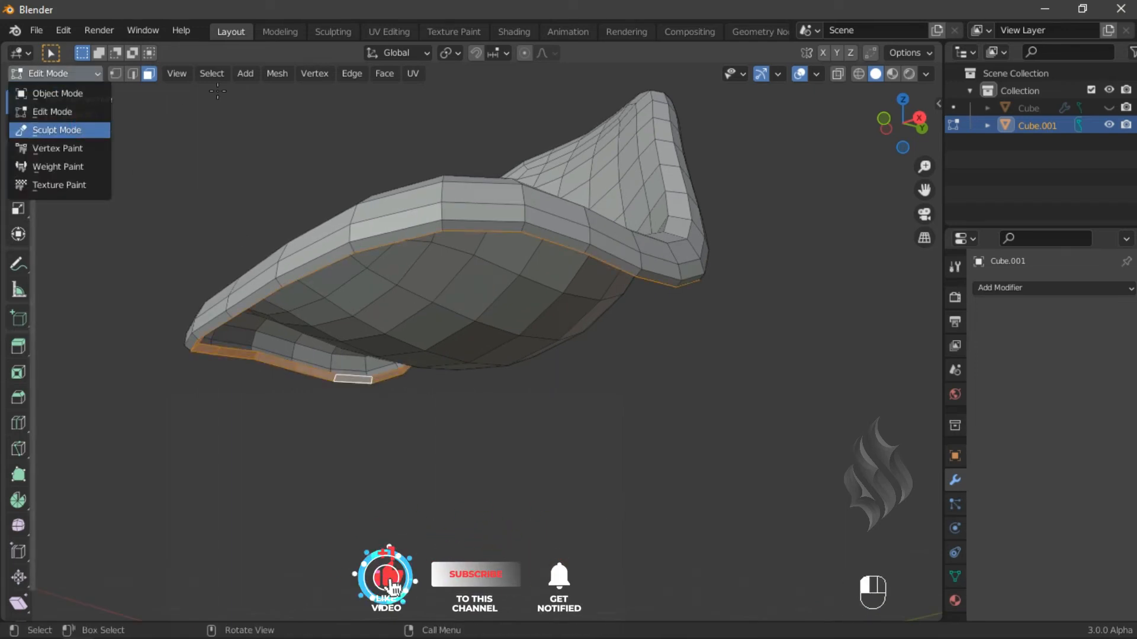
{"action": "left_click", "coordinate": [47, 129]}
{"action": "left_click", "coordinate": [236, 73]}
{"action": "left_click", "coordinate": [278, 128]}
{"action": "key", "text": "Tab"}
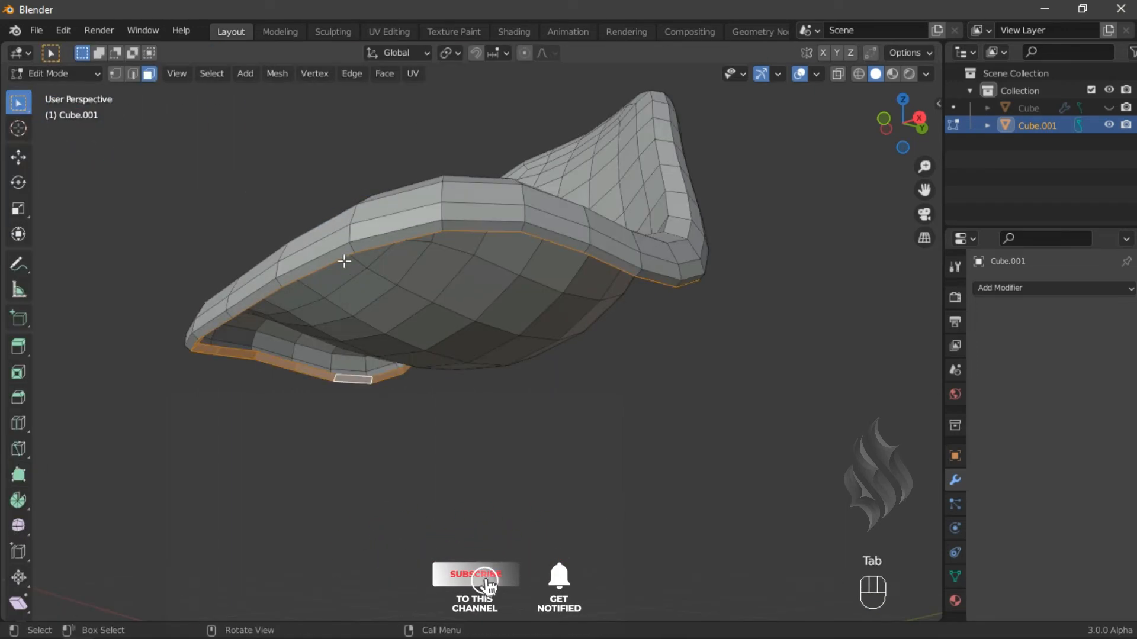
{"action": "left_click", "coordinate": [351, 249], "text": "alt"}
{"action": "key", "text": "Tab"}
{"action": "left_click", "coordinate": [237, 73]}
{"action": "left_click", "coordinate": [278, 123]}
{"action": "key", "text": "Tab"}
- Select the inner edge loop running around the cushion's top and dissolve it
{"action": "scroll", "coordinate": [436, 216], "scroll_direction": "down", "scroll_amount": 2}
{"action": "middle_click_drag", "start_coordinate": [460, 284], "coordinate": [509, 352]}
{"action": "scroll", "coordinate": [509, 351], "scroll_direction": "down", "scroll_amount": 2}
{"action": "key", "text": "2"}
{"action": "left_click", "coordinate": [438, 407], "text": "alt"}
{"action": "left_click", "coordinate": [396, 384], "text": "alt+shift"}
{"action": "left_click", "coordinate": [524, 398], "text": "alt+shift"}
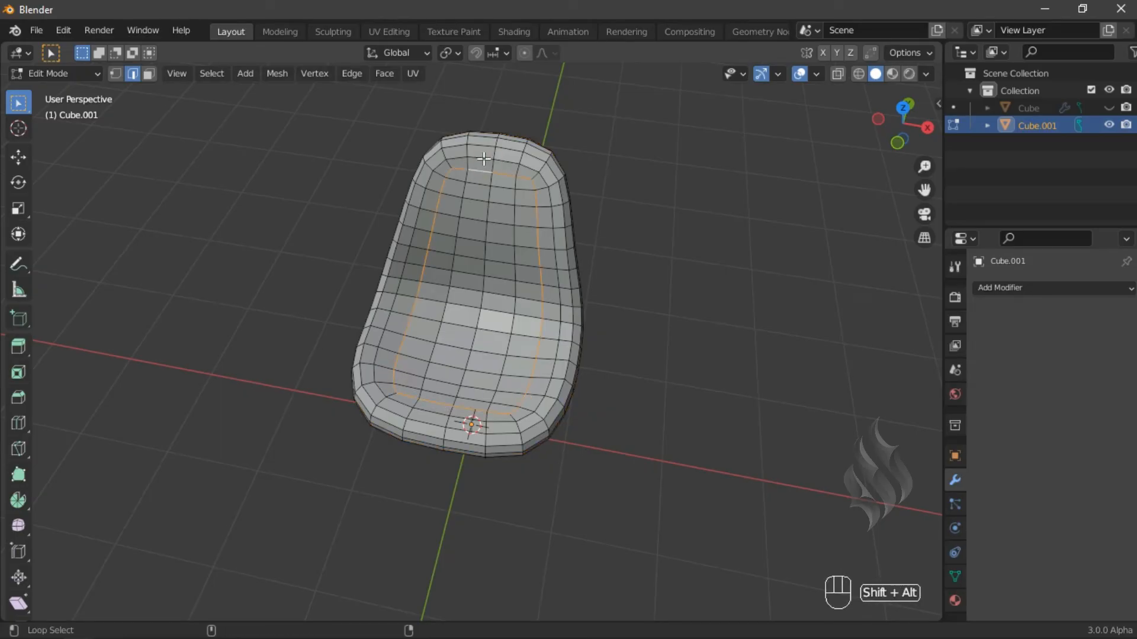
{"action": "key", "text": "x"}
{"action": "left_click", "coordinate": [605, 337]}
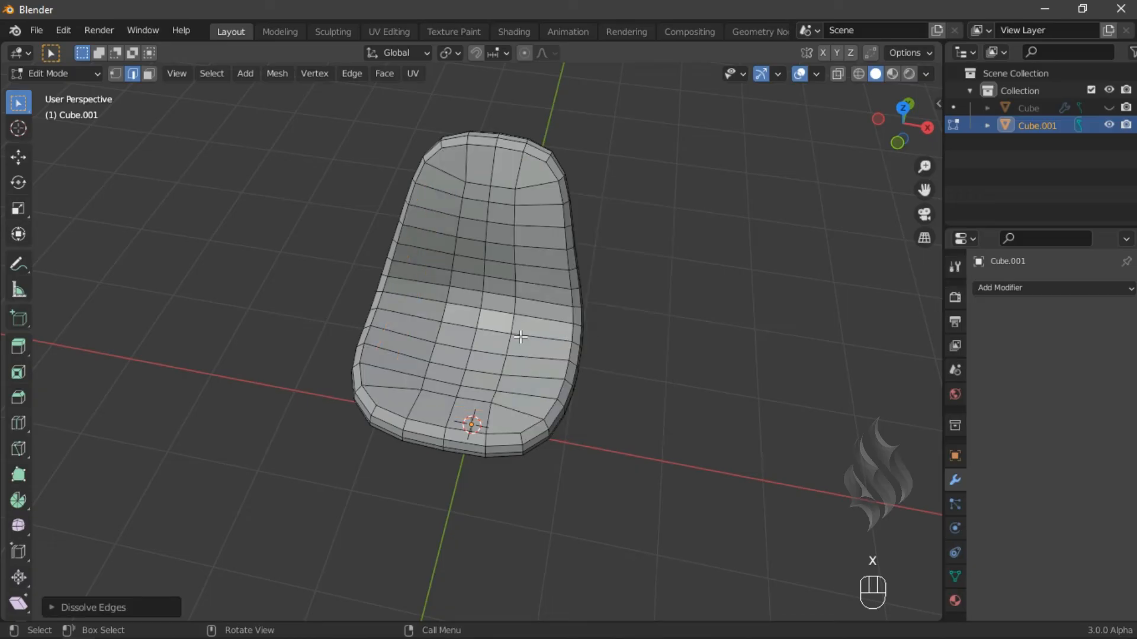
- Dissolve the edge loop running across the middle of the cushion
{"action": "left_click", "coordinate": [462, 362], "text": "alt"}
{"action": "key", "text": "x"}
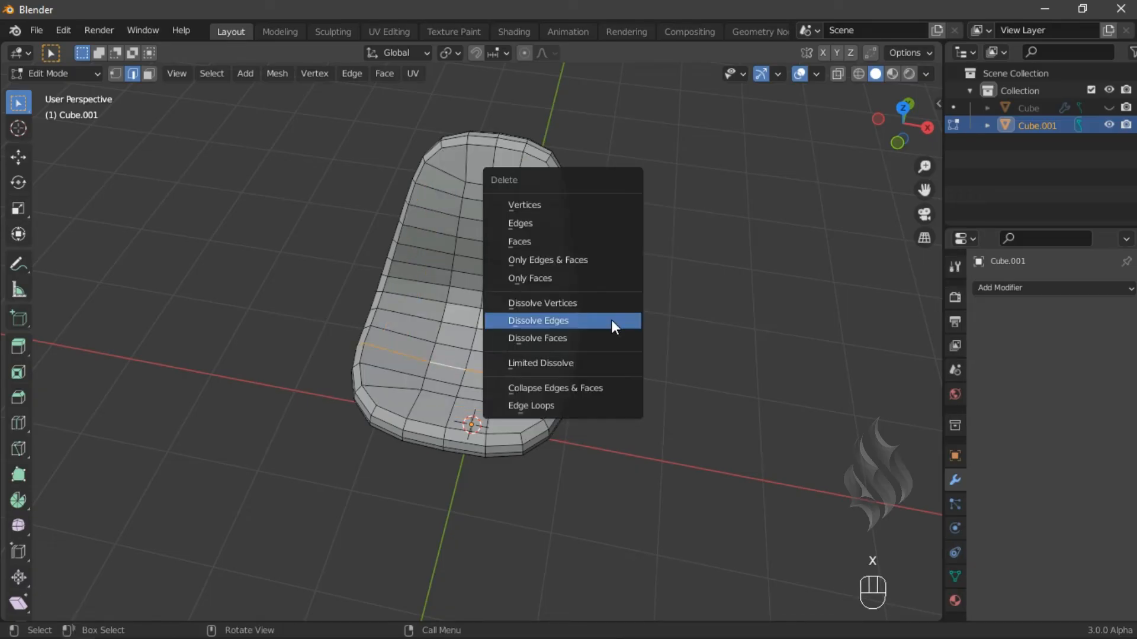
{"action": "left_click", "coordinate": [612, 324]}
- Select the edge ring across the cushion's front section and space it evenly with LoopTools Space
{"action": "left_click", "coordinate": [445, 313]}
{"action": "left_click", "coordinate": [414, 402], "text": "ctrl+shift"}
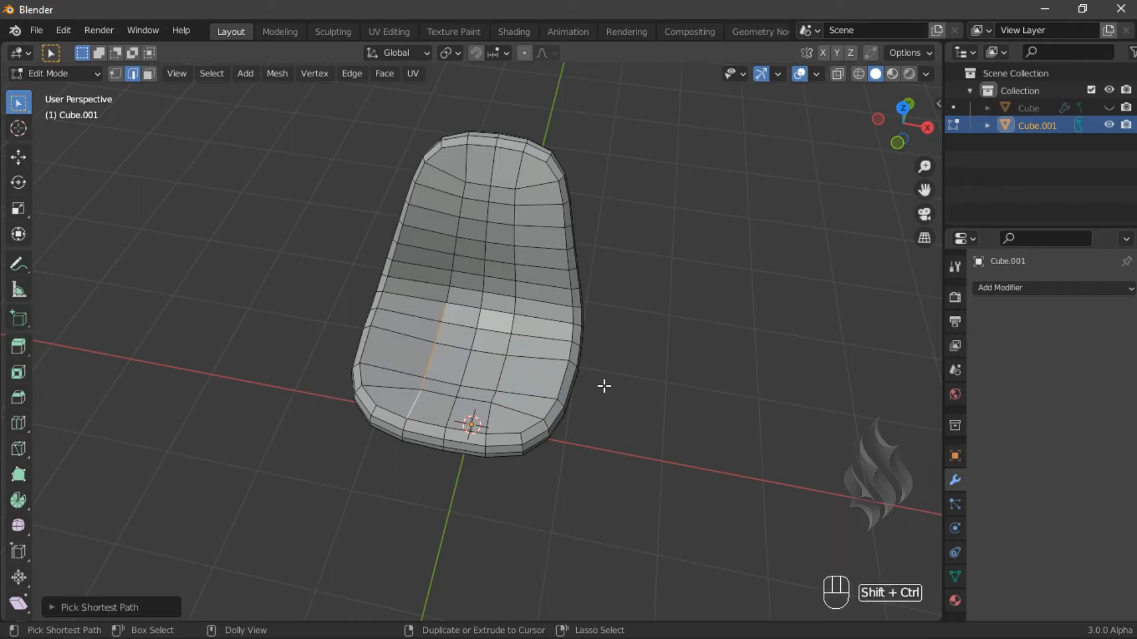
{"action": "key", "text": "n"}
{"action": "left_click", "coordinate": [931, 427]}
{"action": "left_click", "coordinate": [858, 269]}
{"action": "left_click", "coordinate": [932, 384]}
{"action": "left_click", "coordinate": [865, 238]}
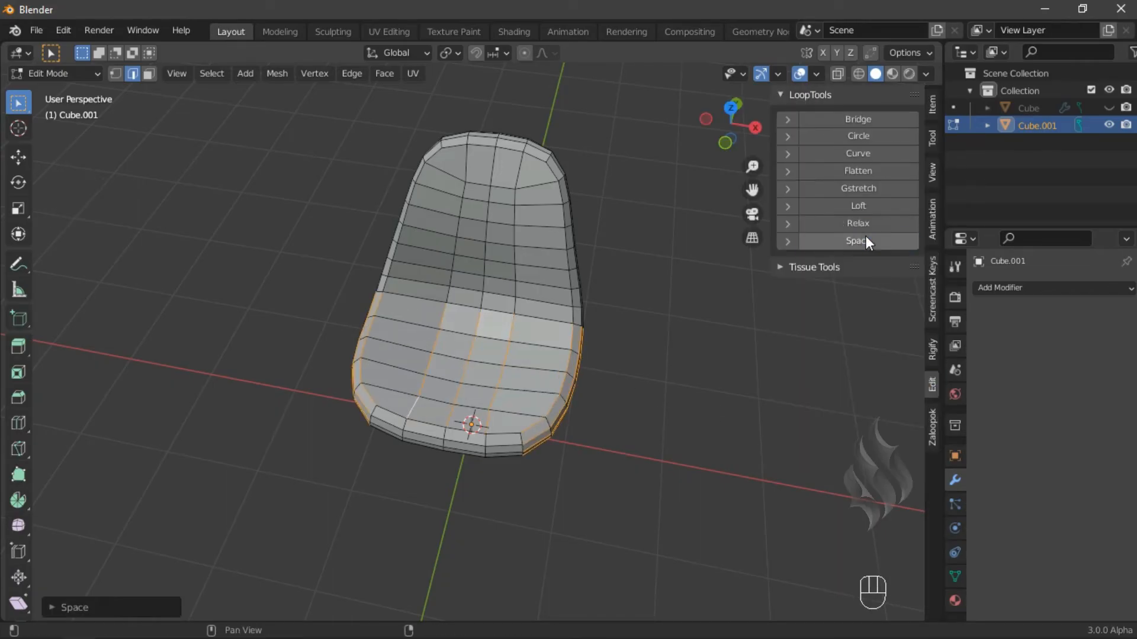
- Dissolve the two crosswise edge loops on the cushion's back section
{"action": "left_click", "coordinate": [477, 274], "text": "alt"}
{"action": "left_click", "coordinate": [481, 199], "text": "alt+shift"}
{"action": "key", "text": "x"}
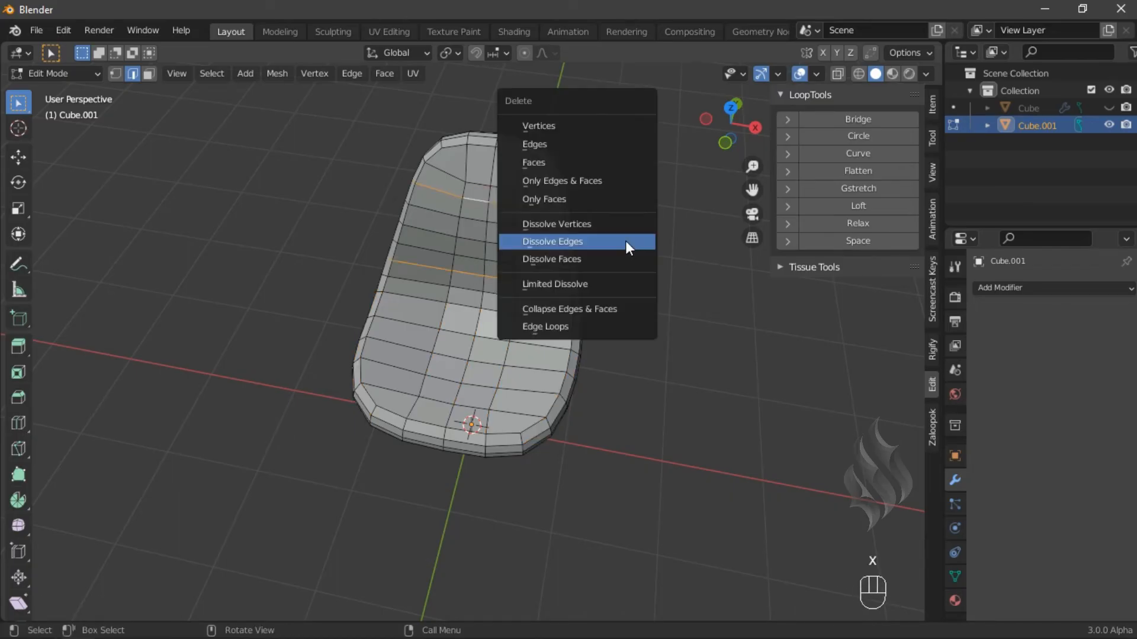
{"action": "left_click", "coordinate": [627, 246]}
- Select the edge ring on the cushion's back section and space it evenly with LoopTools Space
{"action": "left_click", "coordinate": [467, 162]}
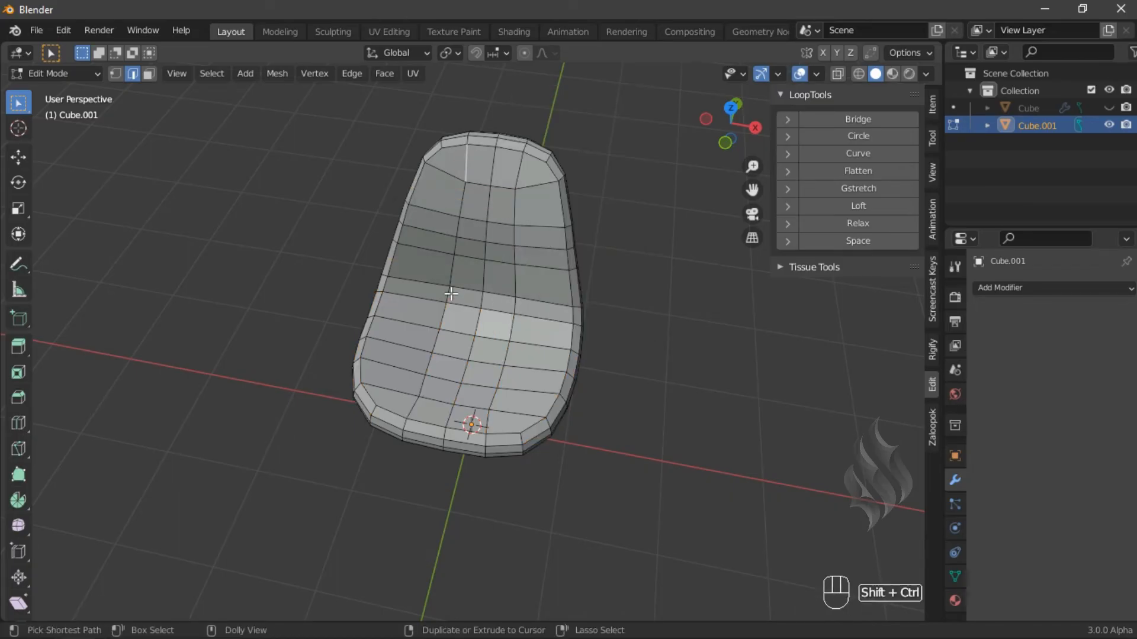
{"action": "left_click", "coordinate": [451, 294], "text": "ctrl+shift"}
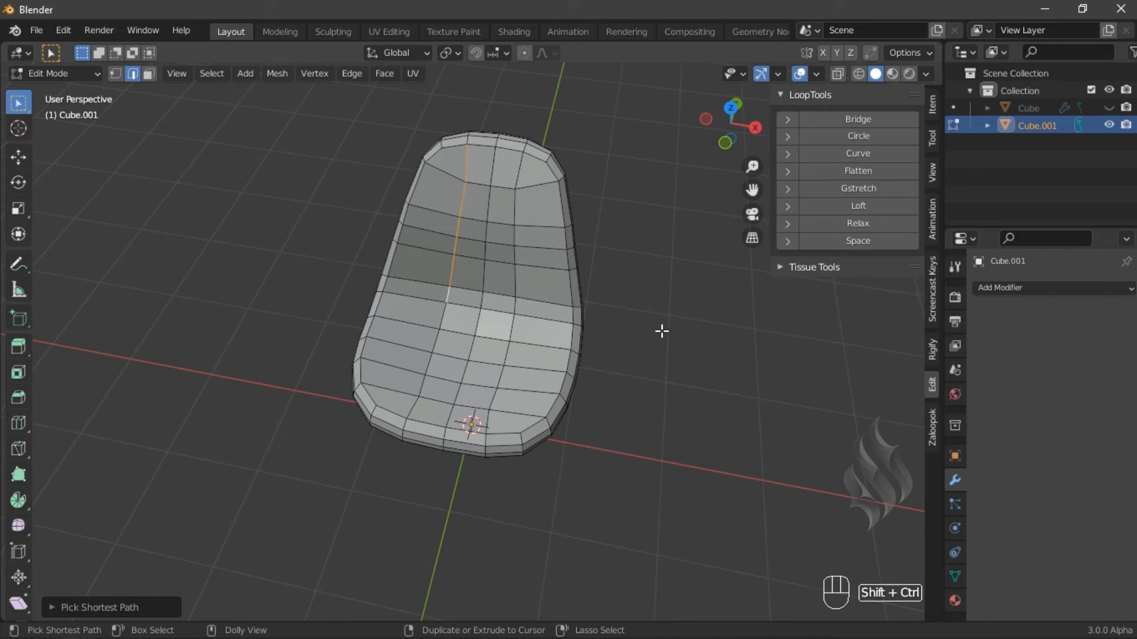
{"action": "left_click", "coordinate": [932, 424]}
{"action": "left_click", "coordinate": [860, 271]}
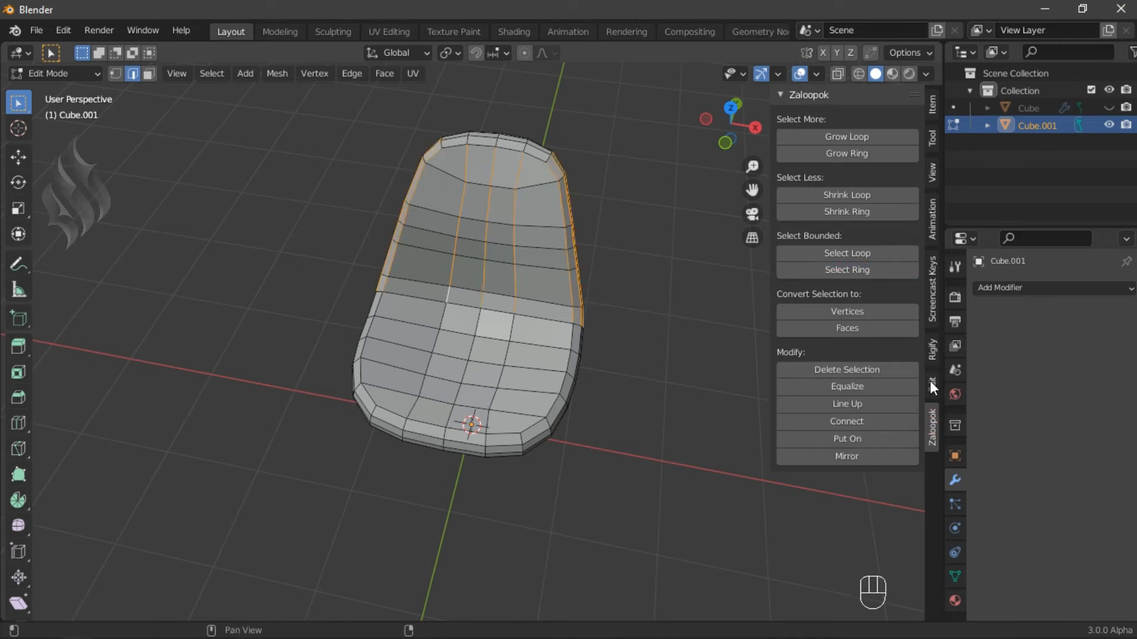
{"action": "left_click", "coordinate": [931, 384]}
{"action": "left_click", "coordinate": [873, 240]}
- Select the cushion's lengthwise edge ring and space it evenly with LoopTools Space
{"action": "left_click", "coordinate": [455, 175]}
{"action": "left_click", "coordinate": [531, 183], "text": "ctrl+shift"}
{"action": "left_click", "coordinate": [932, 431]}
{"action": "left_click", "coordinate": [850, 271]}
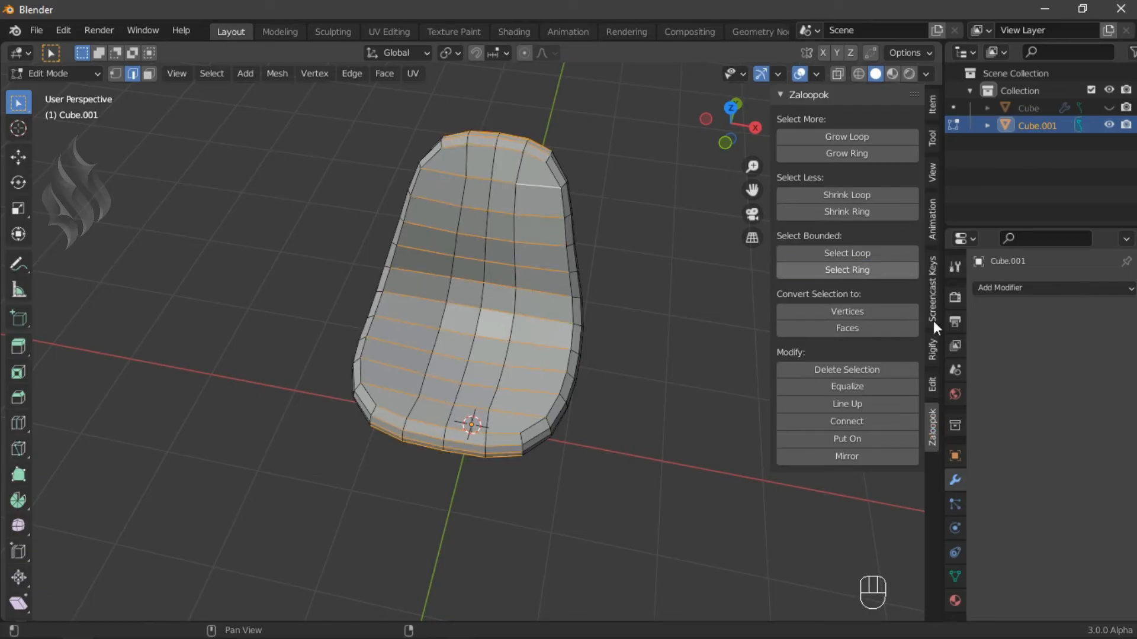
{"action": "left_click", "coordinate": [932, 385]}
{"action": "left_click", "coordinate": [885, 241]}
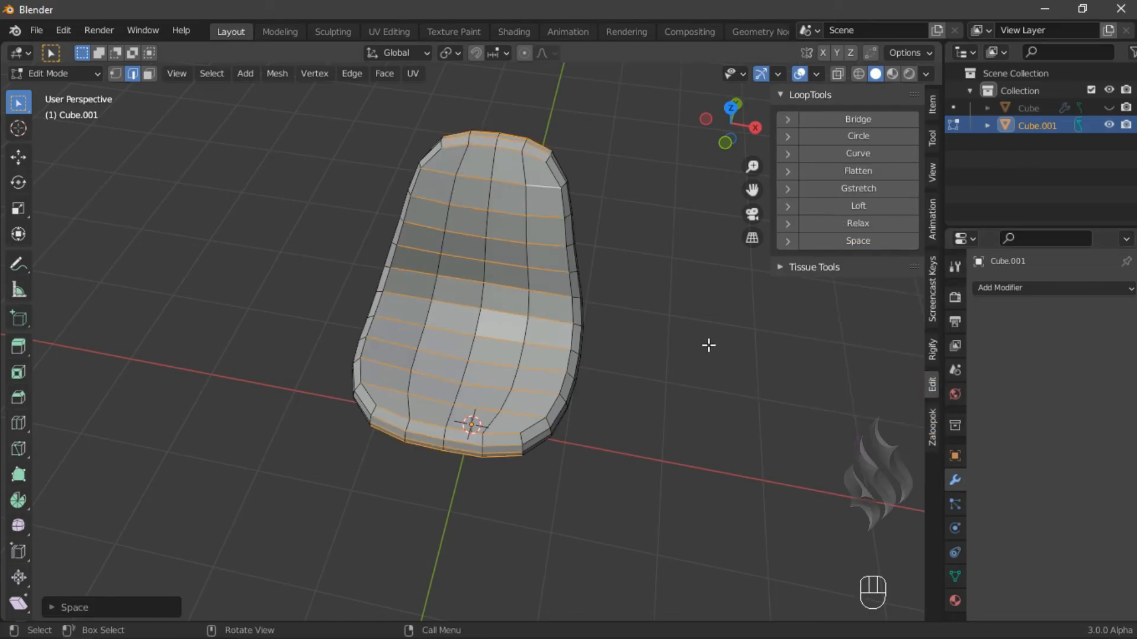
- Select the cushion's inner top faces, poke them and convert the triangles to quads
{"action": "key", "text": "n"}
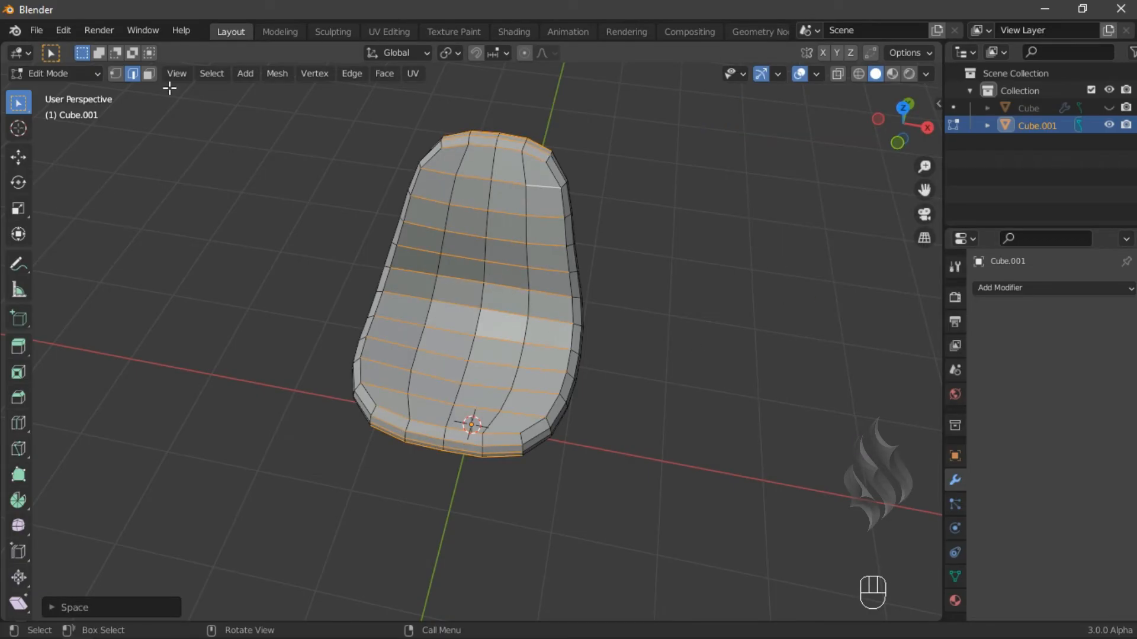
{"action": "key", "text": "3"}
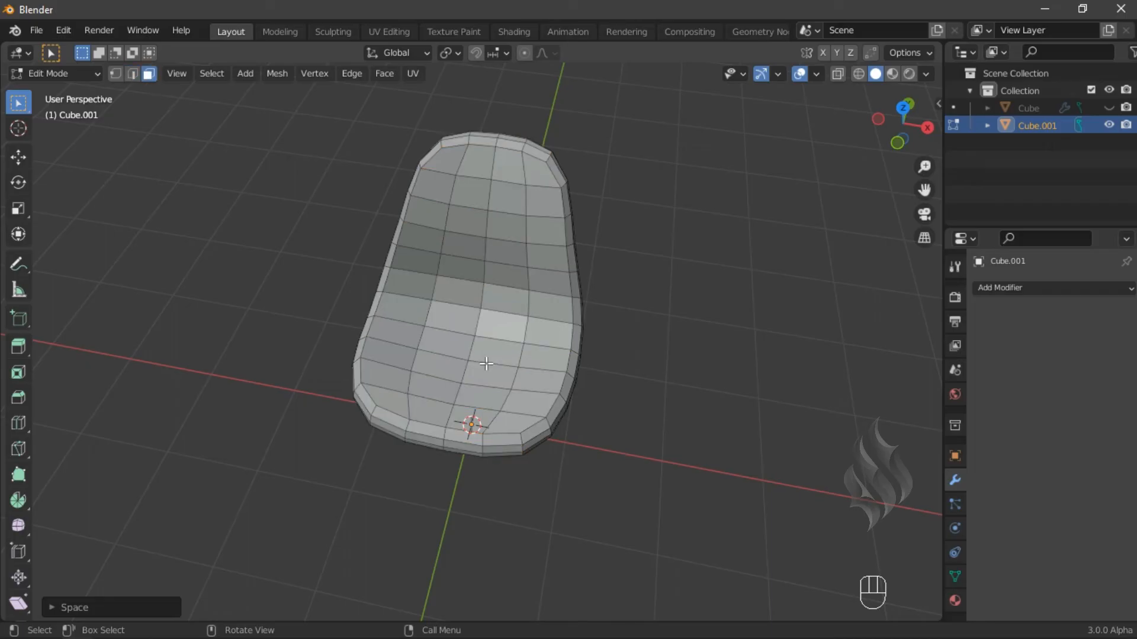
{"action": "left_click", "coordinate": [450, 172]}
{"action": "left_click", "coordinate": [540, 382], "text": "ctrl+shift"}
{"action": "left_click", "coordinate": [385, 74]}
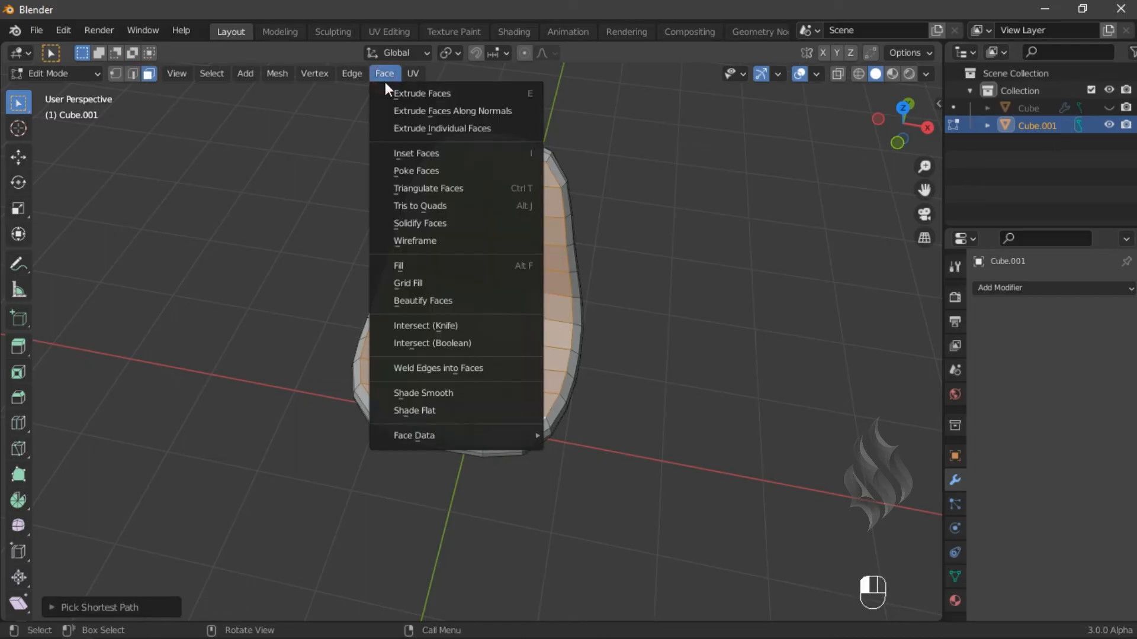
{"action": "left_click", "coordinate": [425, 172]}
{"action": "key", "text": "alt+j"}
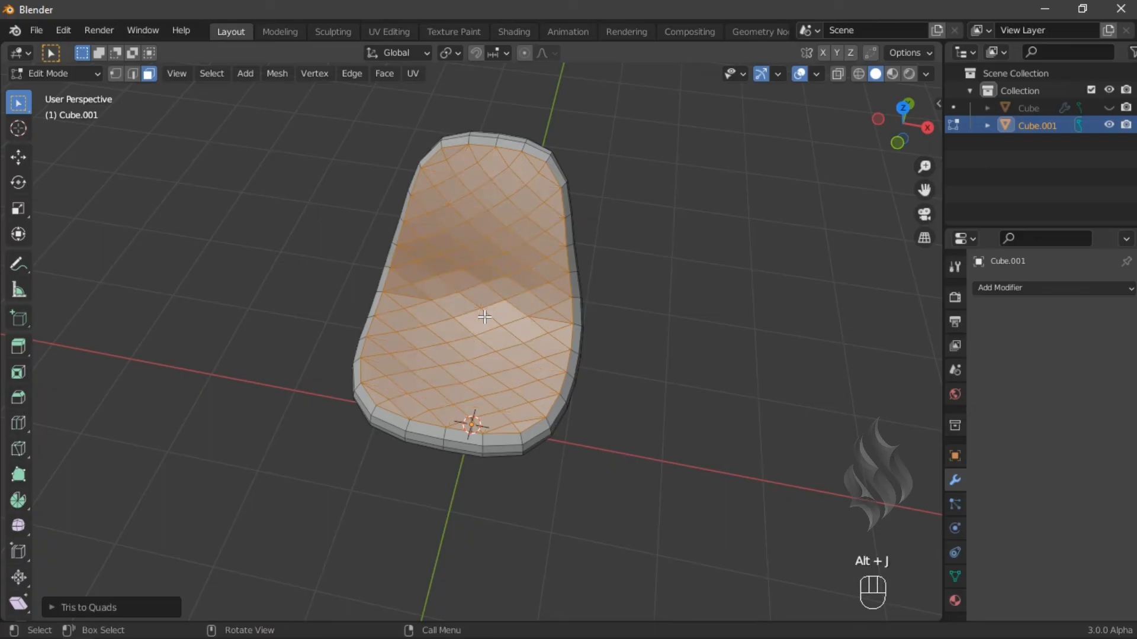
- Select the leftover straight edge loops crossing the diamond pattern and dissolve them
{"action": "left_click", "coordinate": [133, 73]}
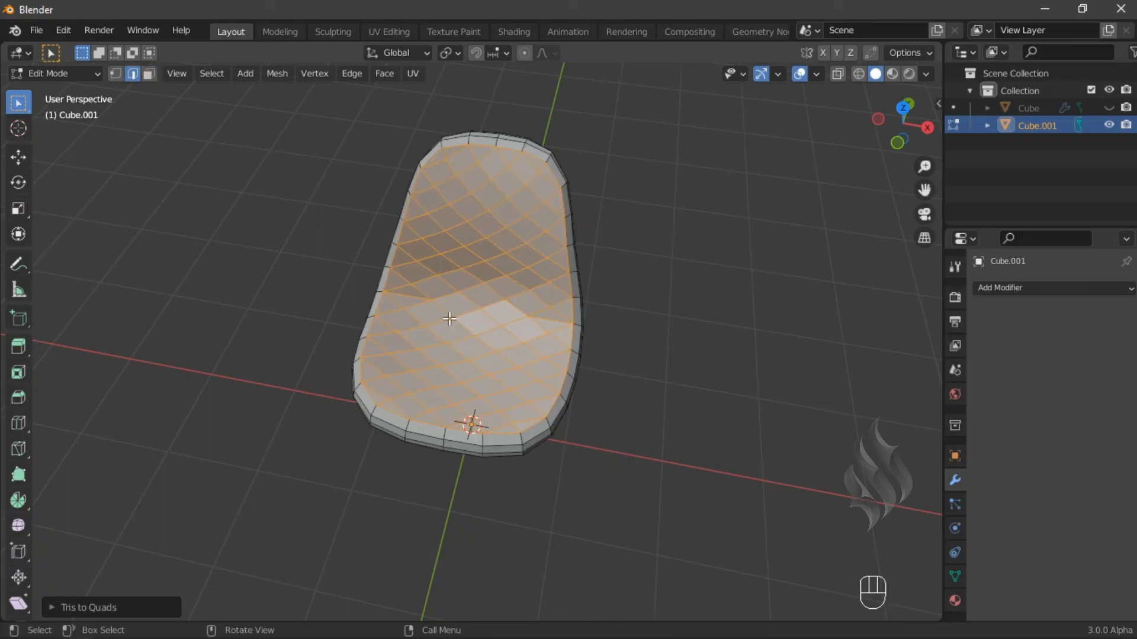
{"action": "left_click", "coordinate": [413, 296]}
{"action": "left_click", "coordinate": [516, 429], "text": "shift"}
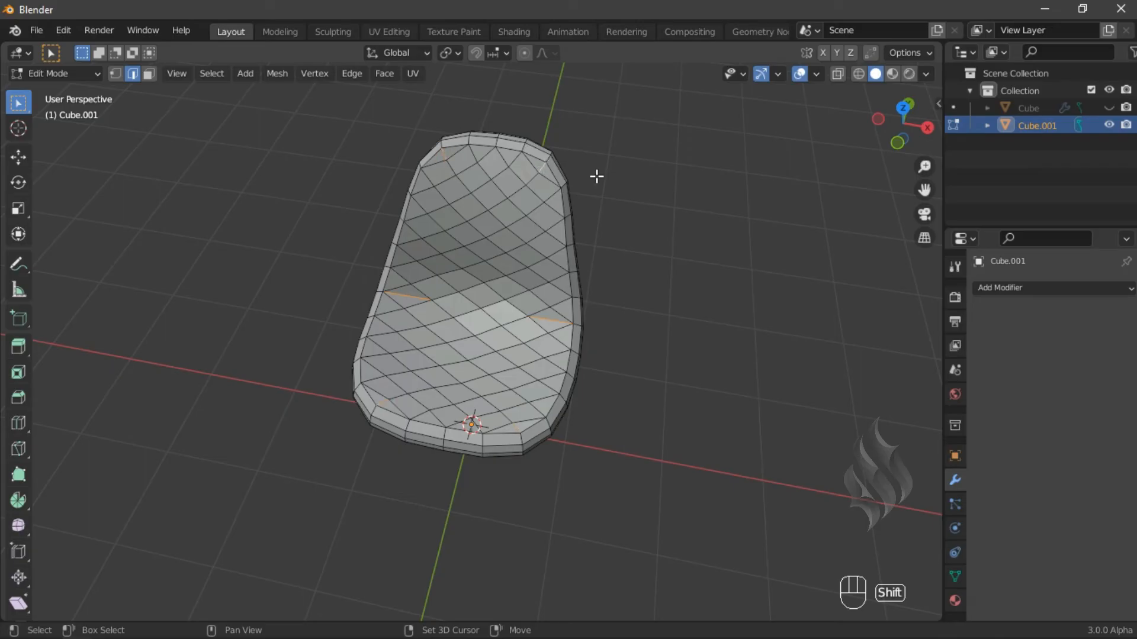
{"action": "key", "text": "x"}
{"action": "left_click", "coordinate": [631, 264]}
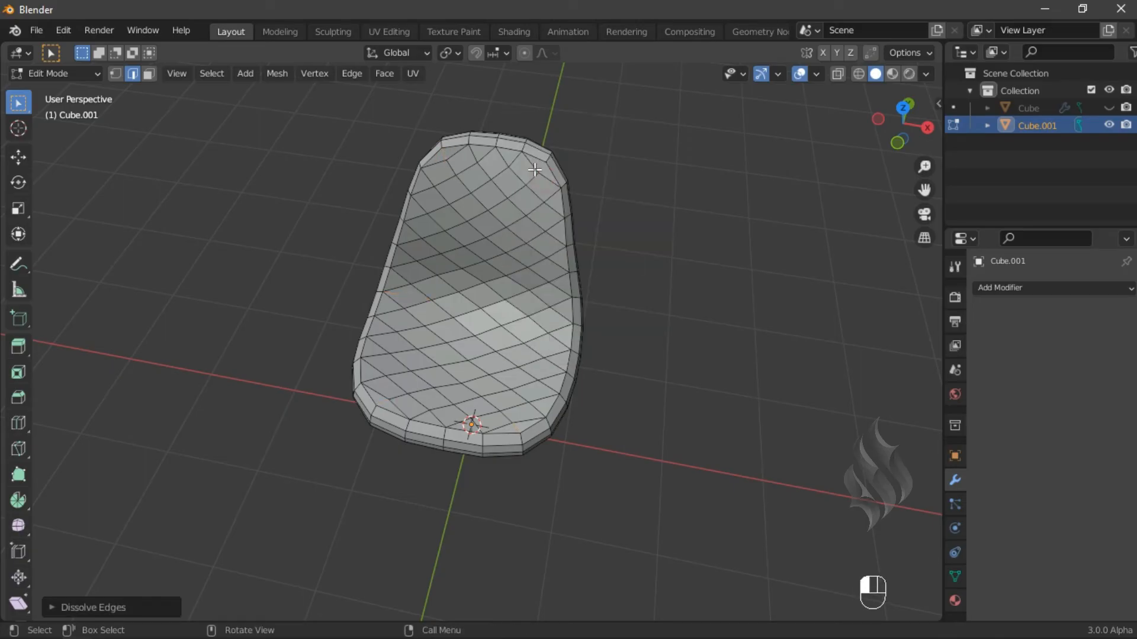
- Select the cushion's quilted top faces and bevel their edges with 2 segments
{"action": "left_click", "coordinate": [535, 169]}
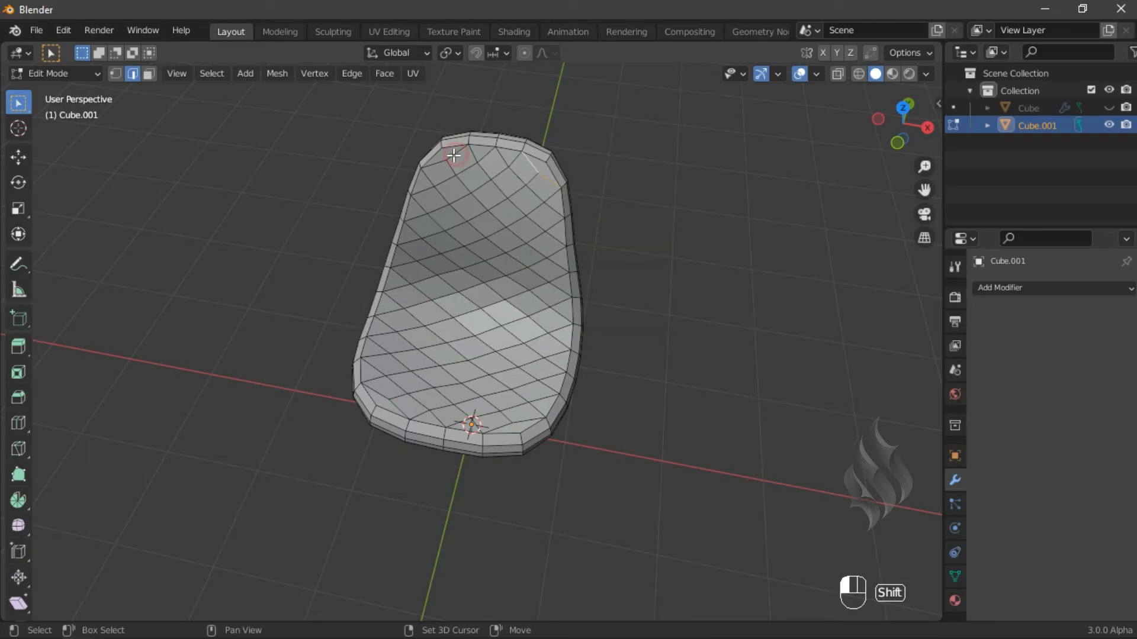
{"action": "left_click", "coordinate": [454, 155], "text": "shift"}
{"action": "left_click", "coordinate": [381, 388], "text": "shift"}
{"action": "left_click", "coordinate": [398, 410], "text": "shift"}
{"action": "left_click", "coordinate": [625, 424], "text": "shift"}
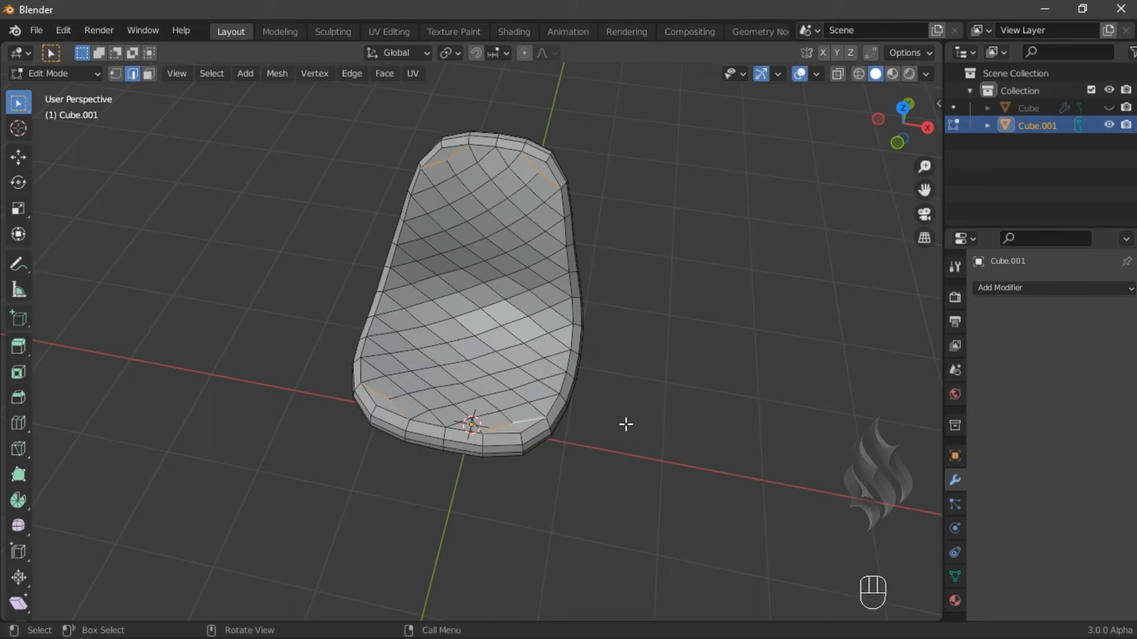
{"action": "key", "text": "n"}
{"action": "left_click", "coordinate": [840, 186]}
{"action": "key", "text": "n"}
{"action": "key", "text": "3"}
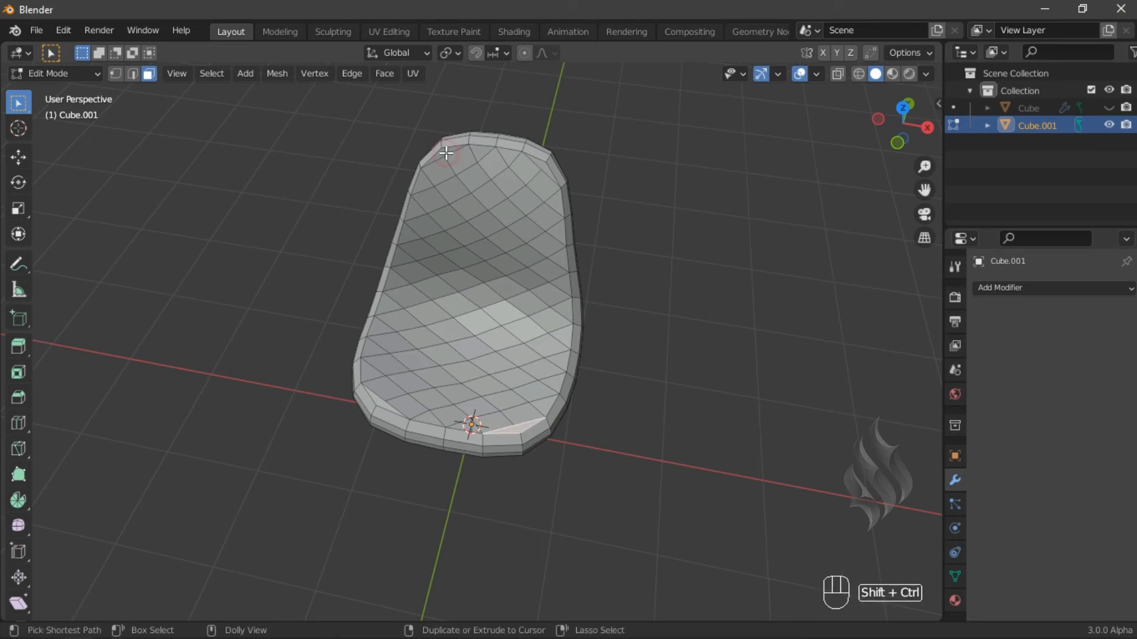
{"action": "left_click", "coordinate": [537, 312], "text": "ctrl+shift"}
{"action": "key", "text": "ctrl+b"}
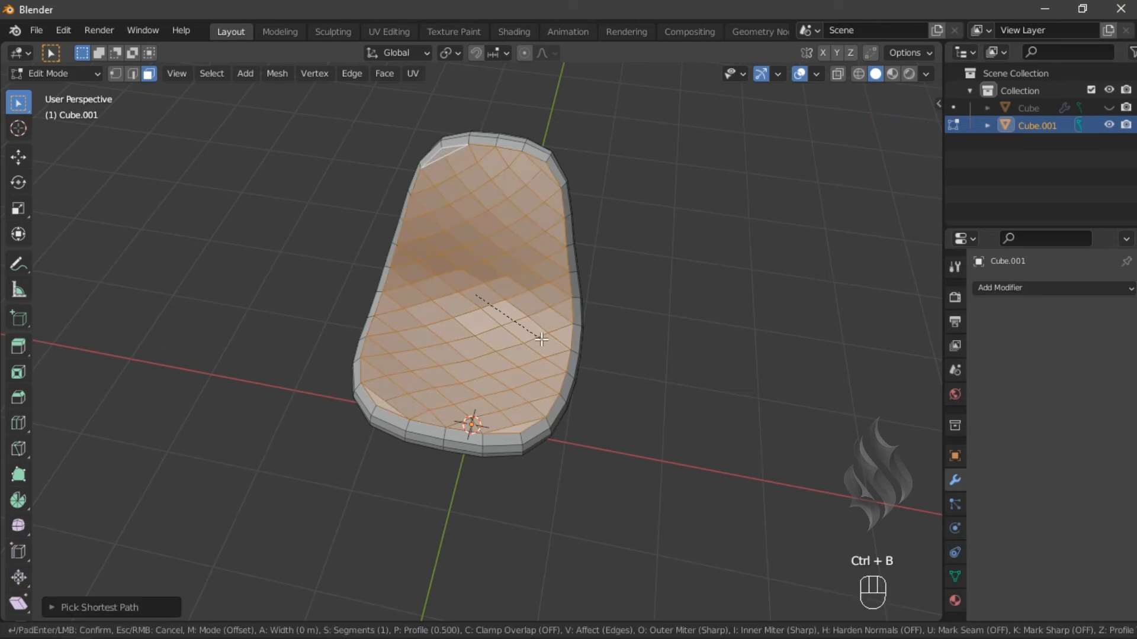
{"action": "scroll", "coordinate": [546, 341], "scroll_direction": "up", "scroll_amount": 1}
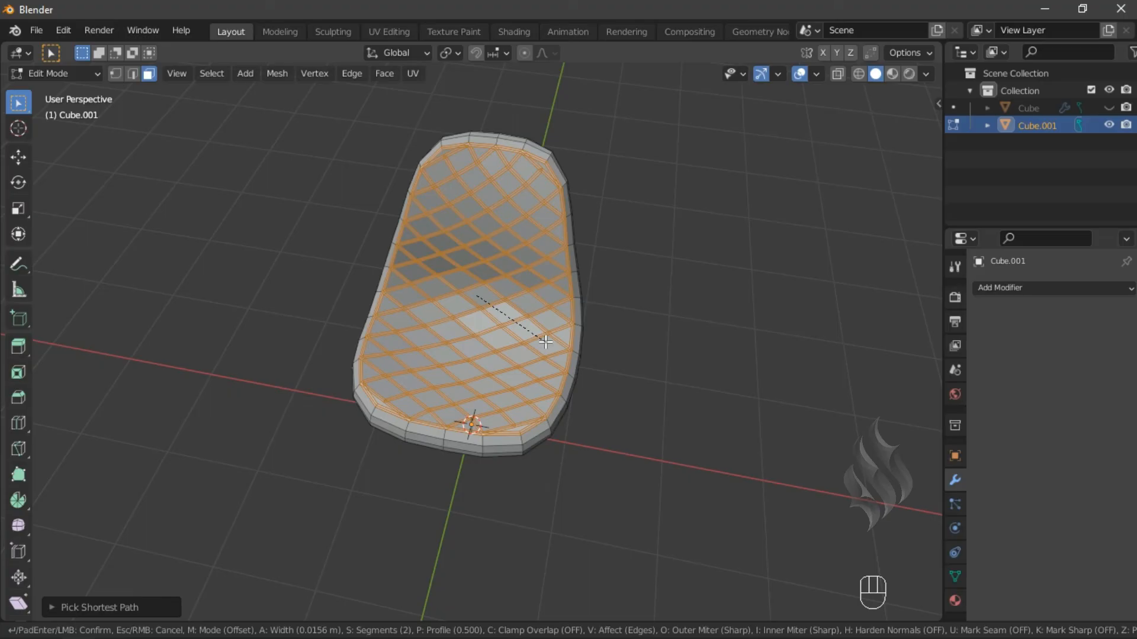
{"action": "left_click", "coordinate": [546, 342]}
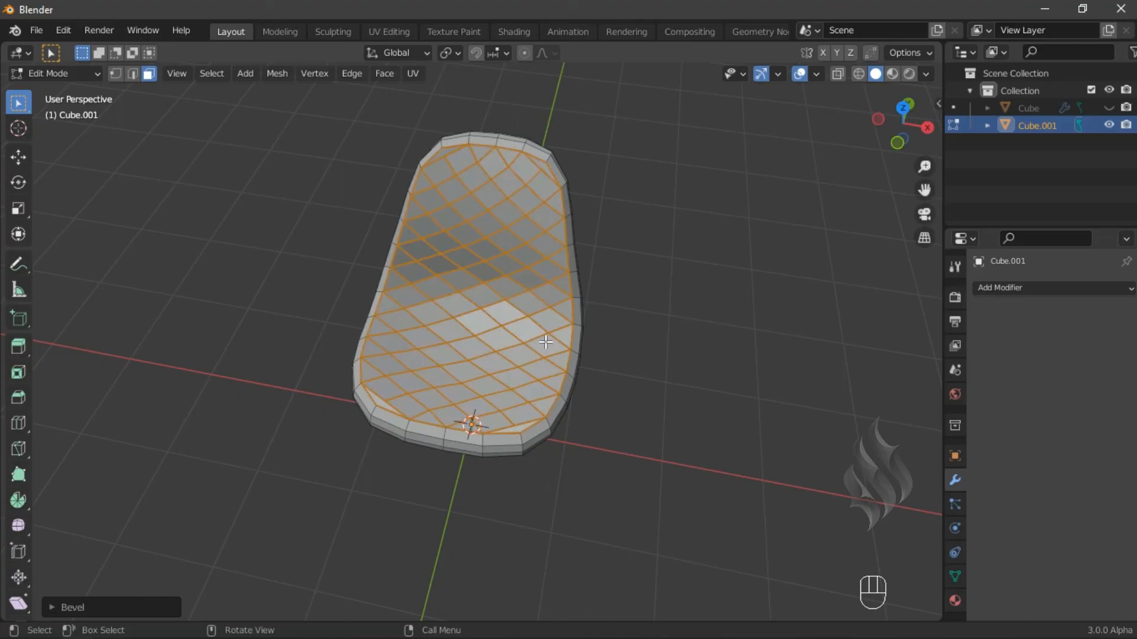
- Add a Subdivision Surface modifier to preview the cushion, then remove it again
{"action": "left_click", "coordinate": [61, 74]}
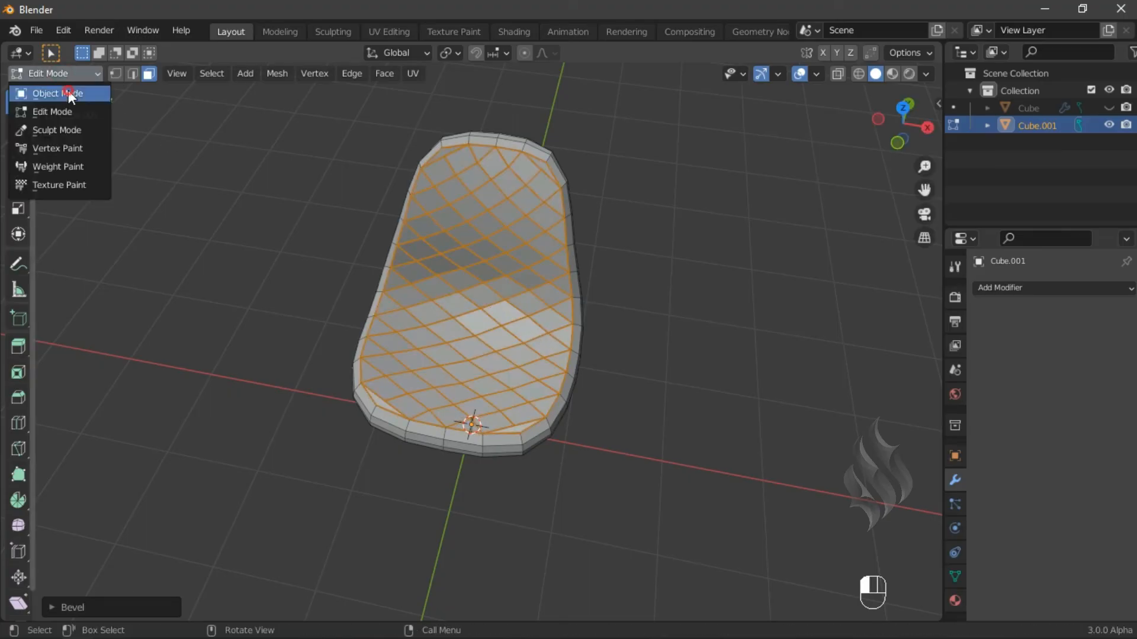
{"action": "left_click", "coordinate": [68, 90]}
{"action": "left_click", "coordinate": [1011, 287]}
{"action": "left_click", "coordinate": [852, 560]}
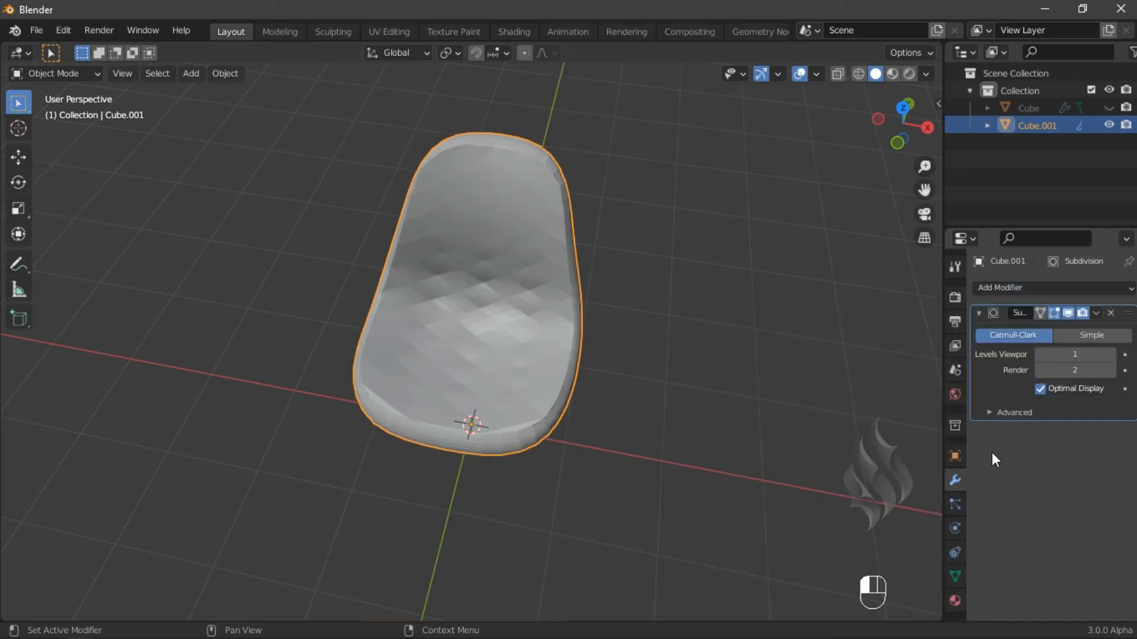
{"action": "left_click", "coordinate": [1093, 314]}
{"action": "left_click", "coordinate": [1078, 326]}
- Back in Edit Mode, shrink the beveled face selection by one step
{"action": "key", "text": "Tab"}
{"action": "middle_click_drag", "start_coordinate": [503, 408], "coordinate": [450, 307], "text": "ctrl"}
{"action": "key", "text": "ctrl+KP_Subtract"}
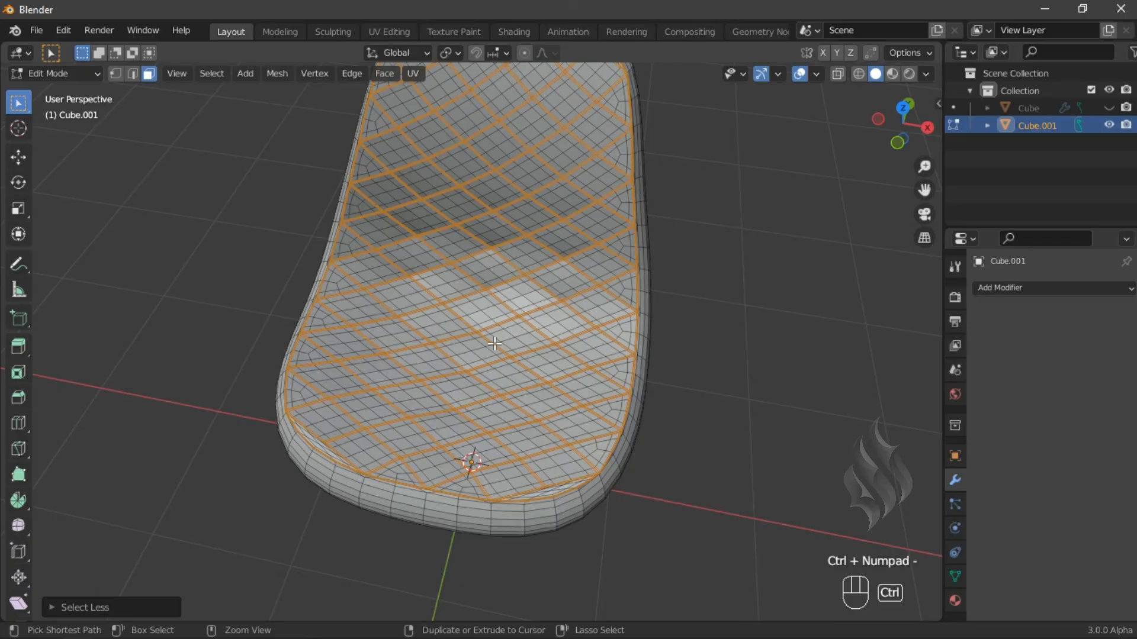
{"action": "key", "text": "Tab"}
{"action": "key", "text": "Tab"}
- Enter Sculpt Mode and create face sets from the edit-mode selection
{"action": "left_click", "coordinate": [89, 77]}
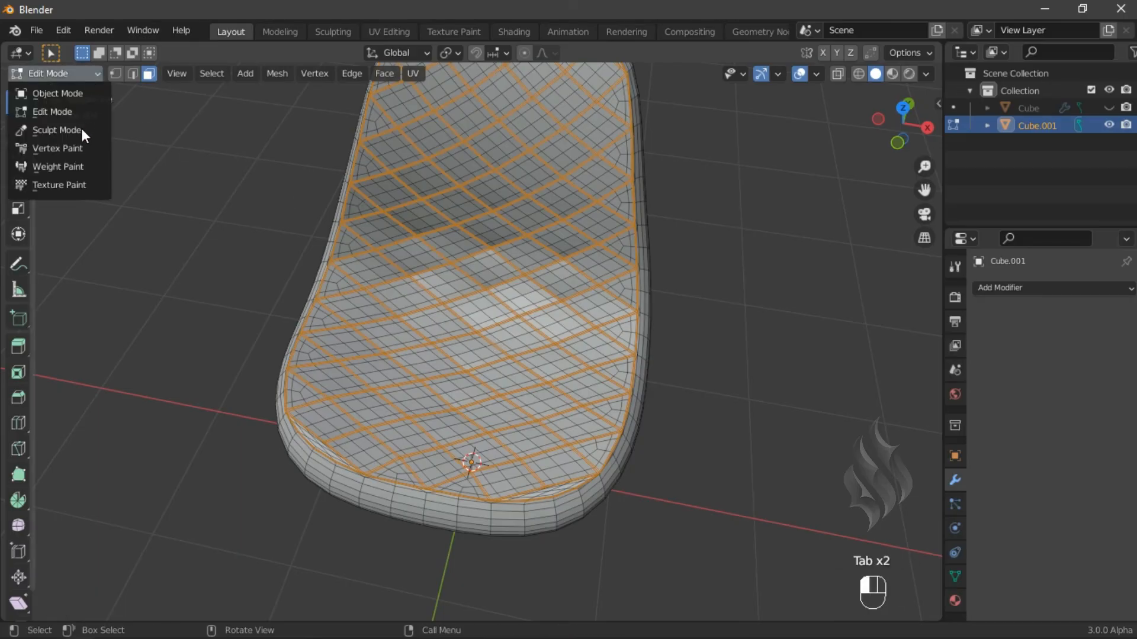
{"action": "left_click", "coordinate": [81, 128]}
{"action": "left_click", "coordinate": [234, 73]}
{"action": "left_click", "coordinate": [279, 124]}
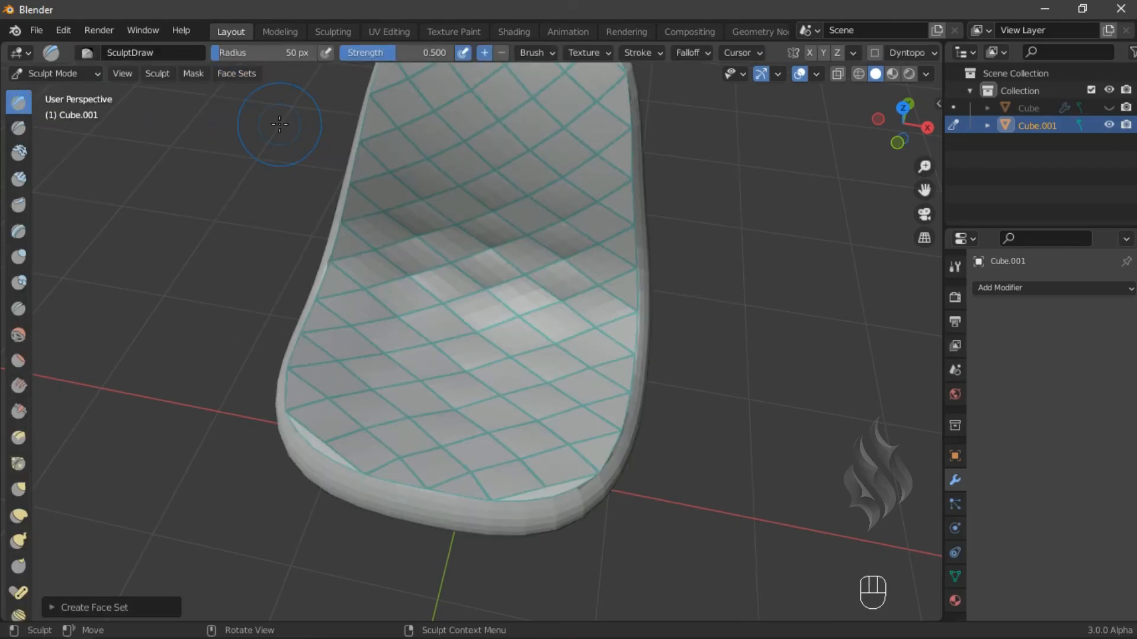
- Select and grow the vertical edge ring around the cushion's side rim and bevel it with 2 segments
{"action": "key", "text": "Tab"}
{"action": "left_click", "coordinate": [133, 74]}
{"action": "middle_click_drag", "start_coordinate": [555, 477], "coordinate": [521, 436]}
{"action": "left_click", "coordinate": [354, 427]}
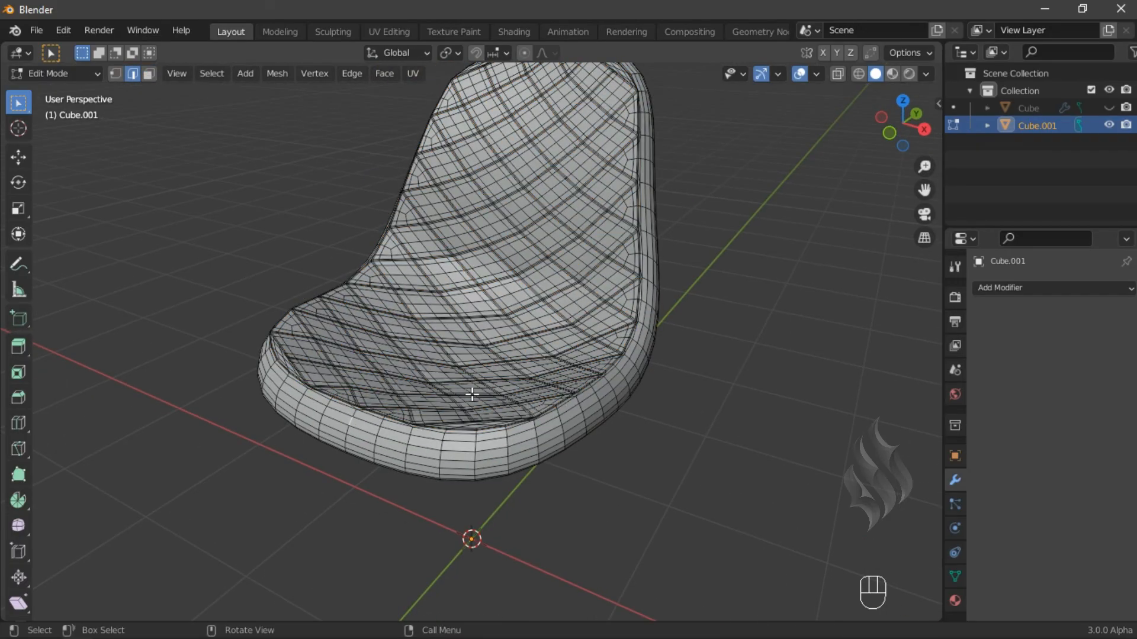
{"action": "key", "text": "n"}
{"action": "left_click", "coordinate": [933, 423]}
{"action": "left_click", "coordinate": [864, 270]}
{"action": "middle_click_drag", "start_coordinate": [413, 422], "coordinate": [740, 284]}
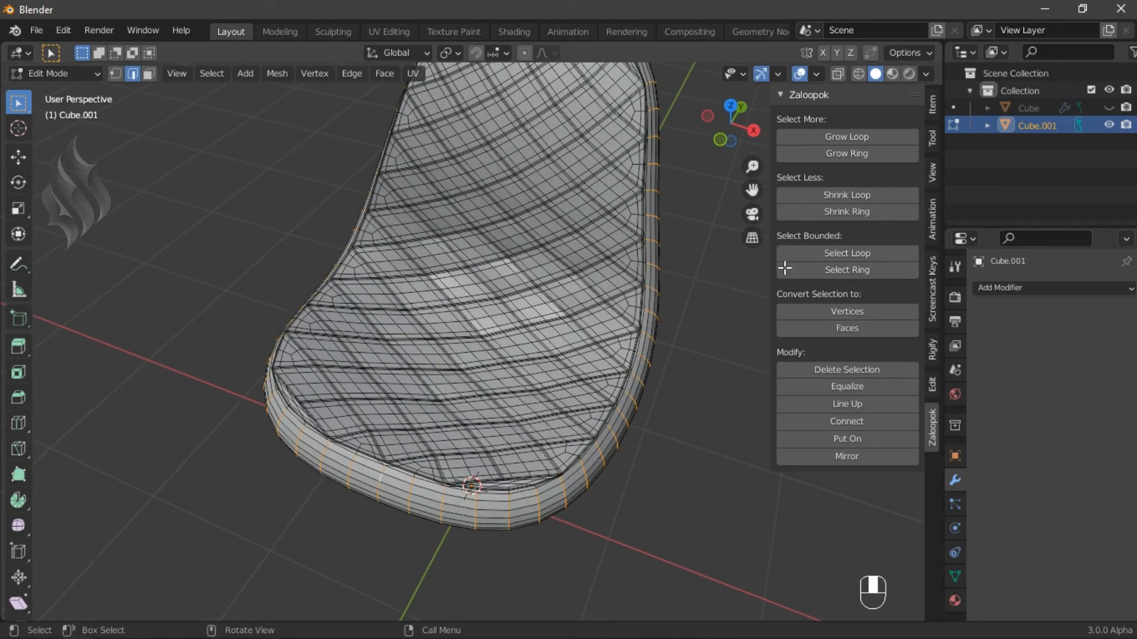
{"action": "left_click", "coordinate": [891, 141]}
{"action": "left_click", "coordinate": [890, 141]}
{"action": "left_click", "coordinate": [890, 141]}
{"action": "left_click", "coordinate": [891, 141]}
{"action": "key", "text": "n"}
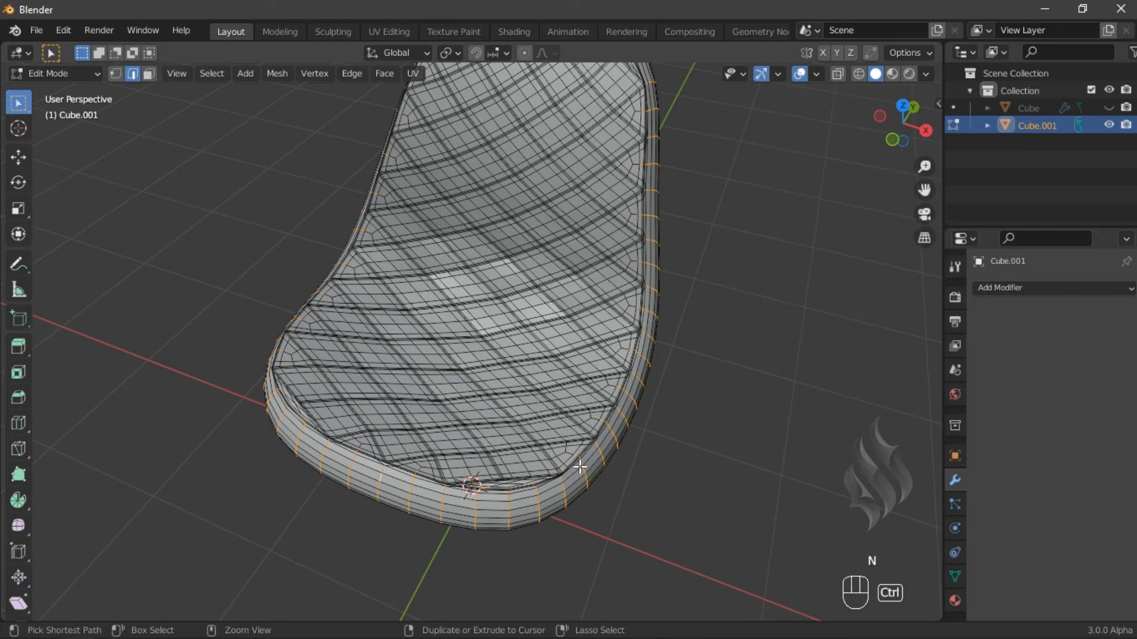
{"action": "key", "text": "ctrl+b"}
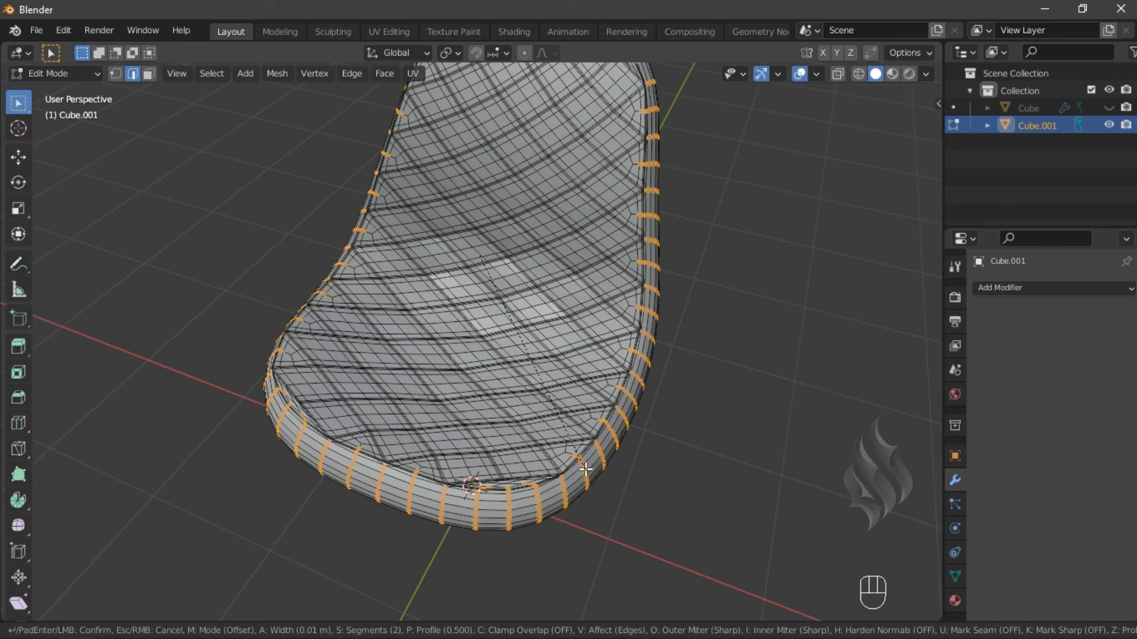
{"action": "left_click", "coordinate": [816, 293]}
- Add a Subdivision Surface modifier at viewport level 2 to the cushion and unhide the chair shell
{"action": "key", "text": "Tab"}
{"action": "left_click", "coordinate": [1026, 292]}
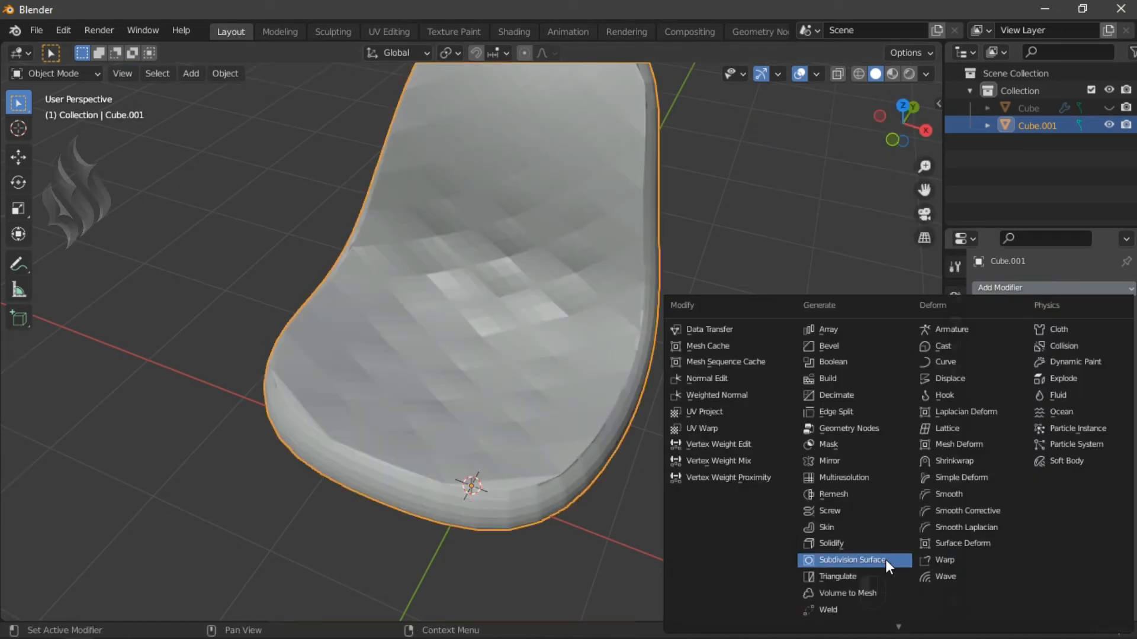
{"action": "left_click", "coordinate": [886, 559]}
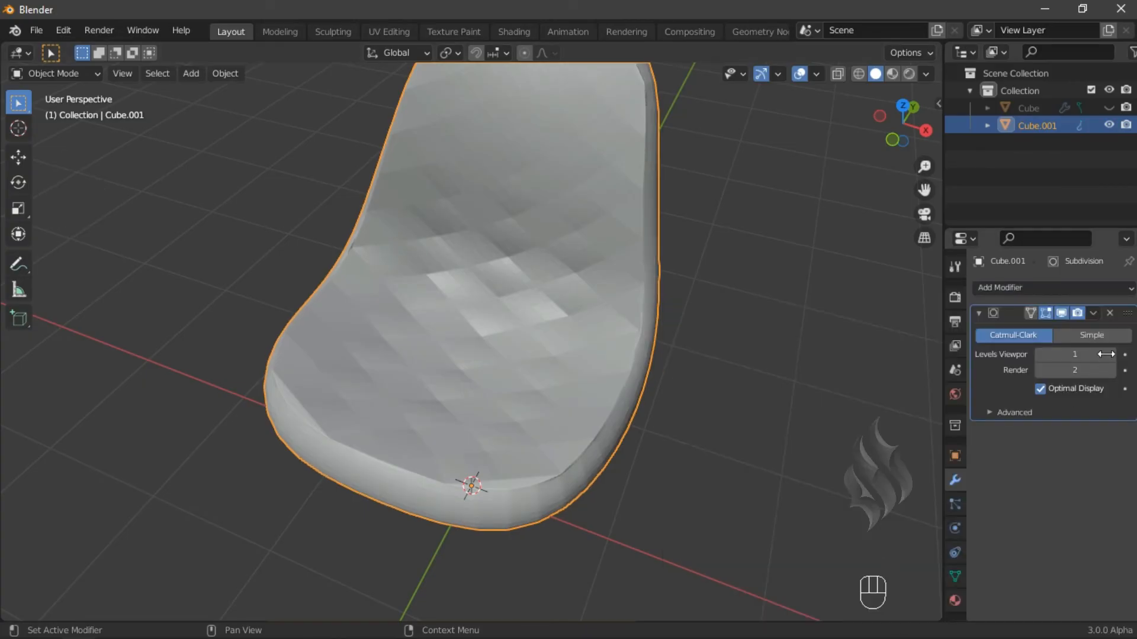
{"action": "left_click", "coordinate": [1108, 108]}
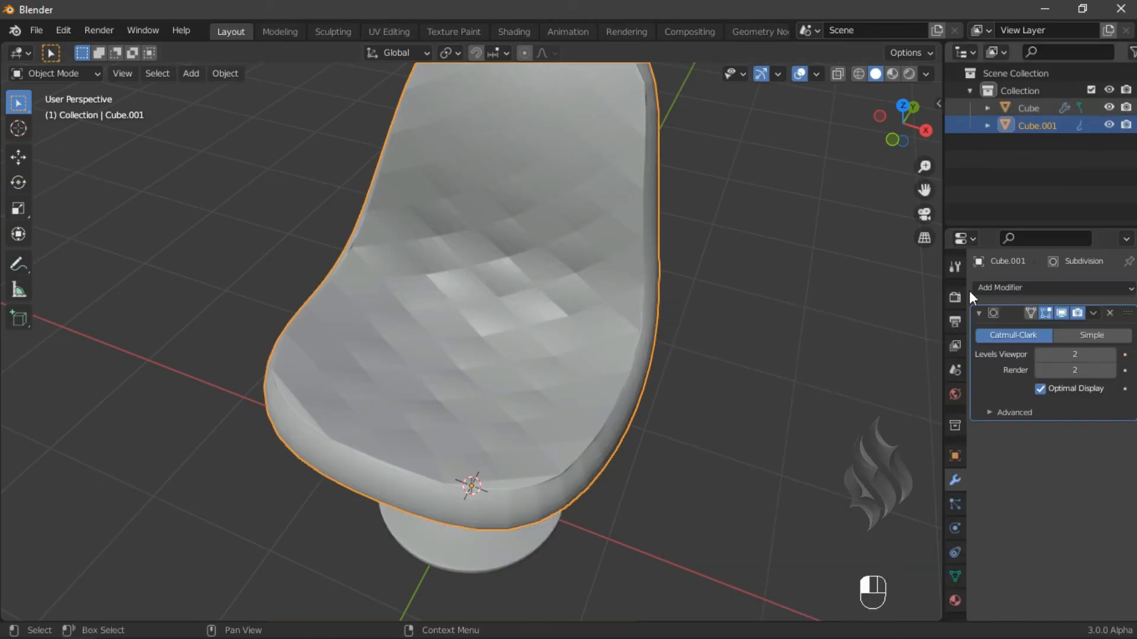
- Apply the Subdivision Surface modifier to the cushion
{"action": "middle_click_drag", "start_coordinate": [635, 554], "coordinate": [583, 473]}
{"action": "left_click", "coordinate": [1089, 315]}
{"action": "left_click", "coordinate": [1075, 329]}
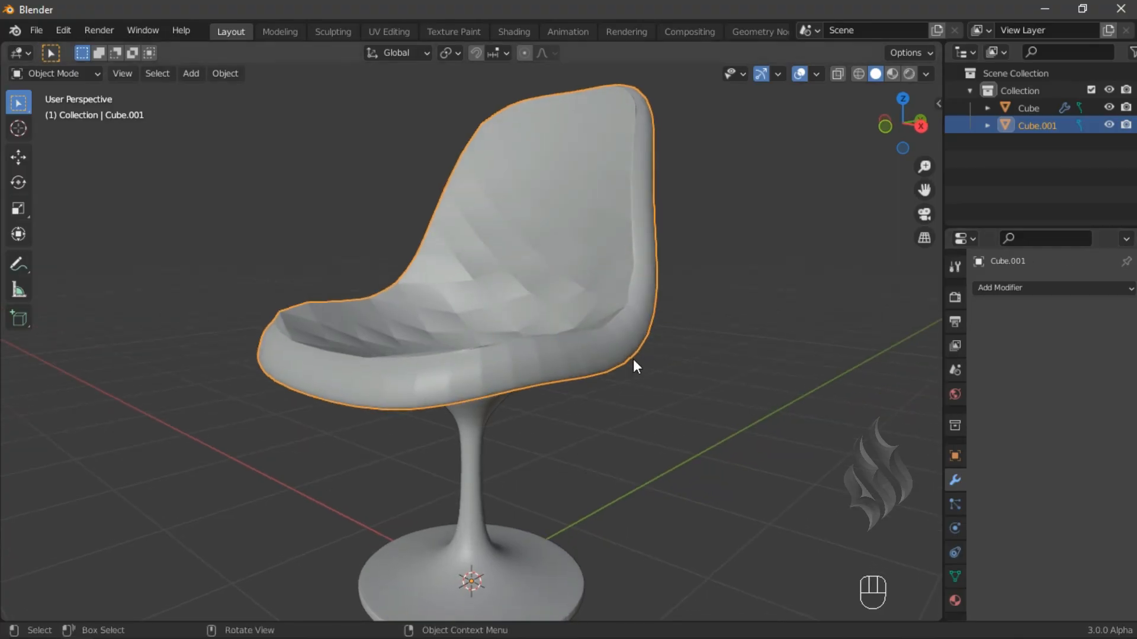
- Enter Sculpt Mode and pick the Cloth Filter tool with the Inflate filter type
{"action": "left_click", "coordinate": [56, 74]}
{"action": "left_click", "coordinate": [77, 128]}
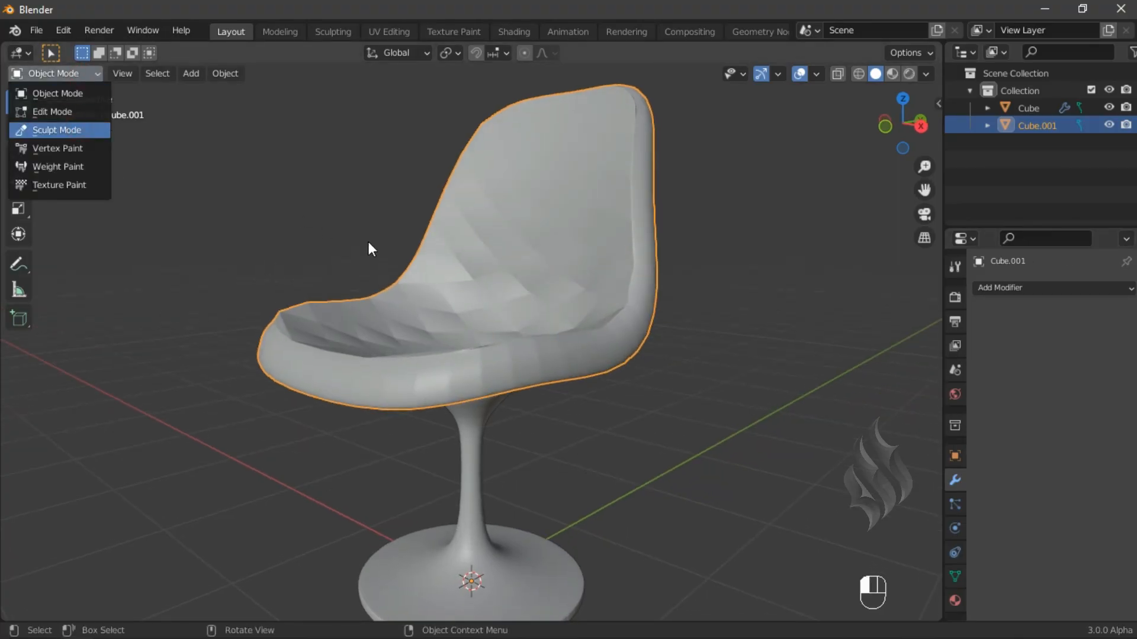
{"action": "middle_click_drag", "start_coordinate": [373, 223], "coordinate": [436, 338]}
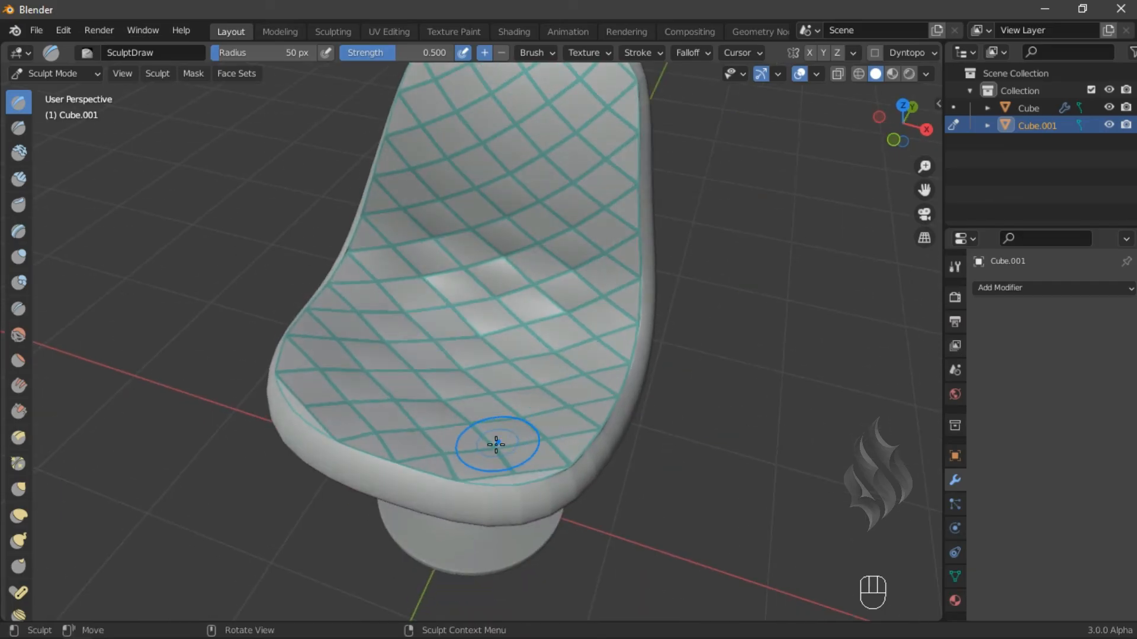
{"action": "key", "text": "ctrl+alt+w"}
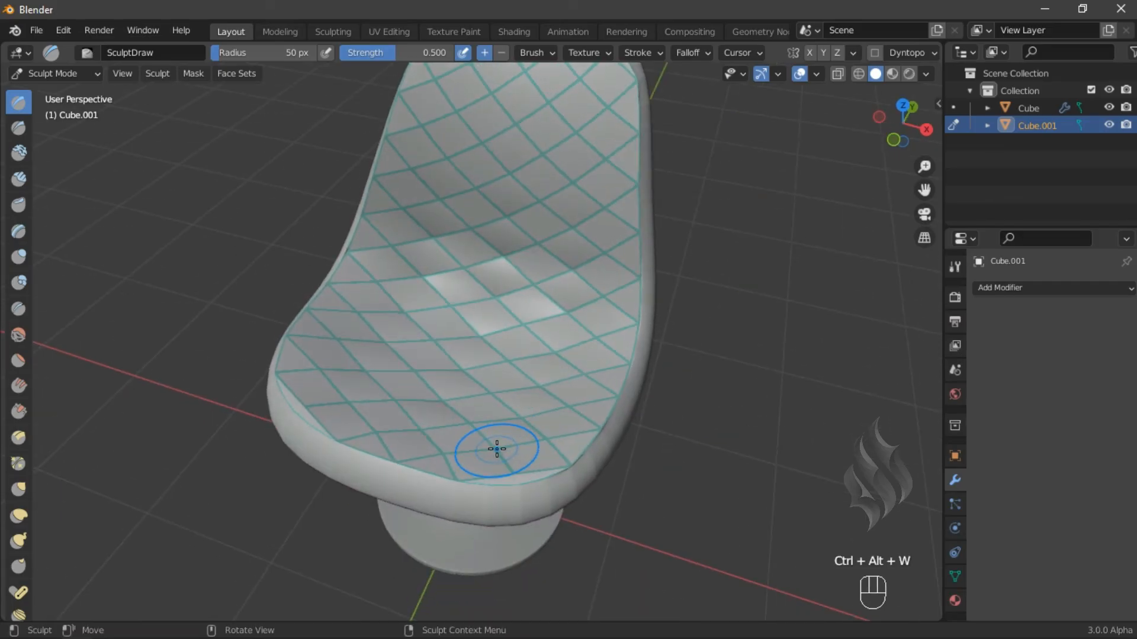
{"action": "key", "text": "shift+space"}
{"action": "key", "text": "ctrl+9"}
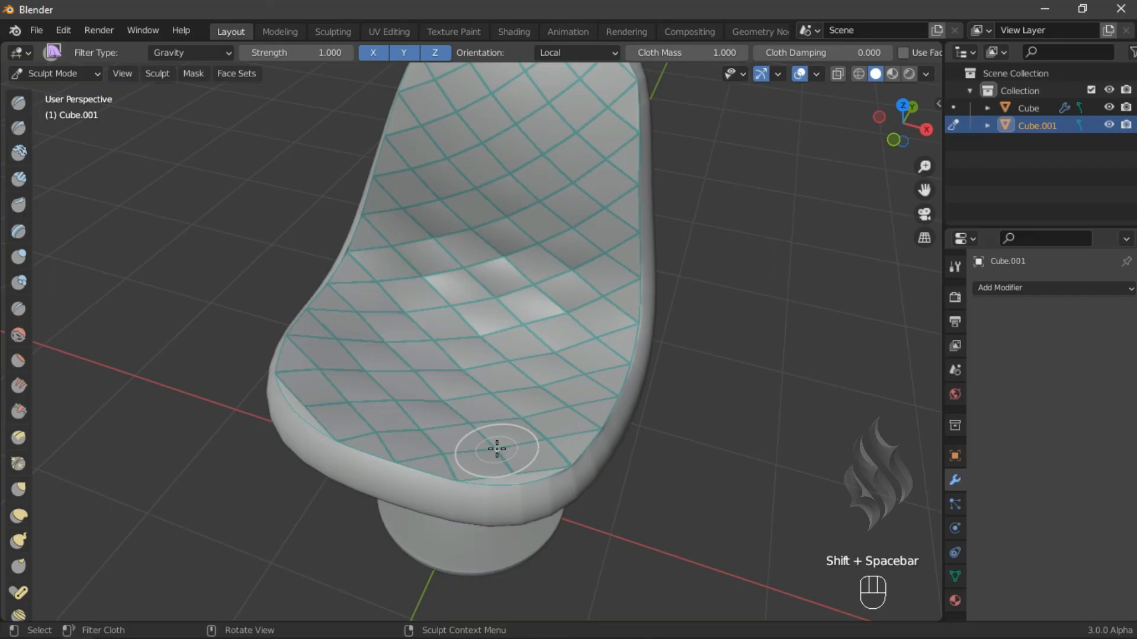
{"action": "left_click", "coordinate": [208, 52]}
{"action": "left_click", "coordinate": [198, 90]}
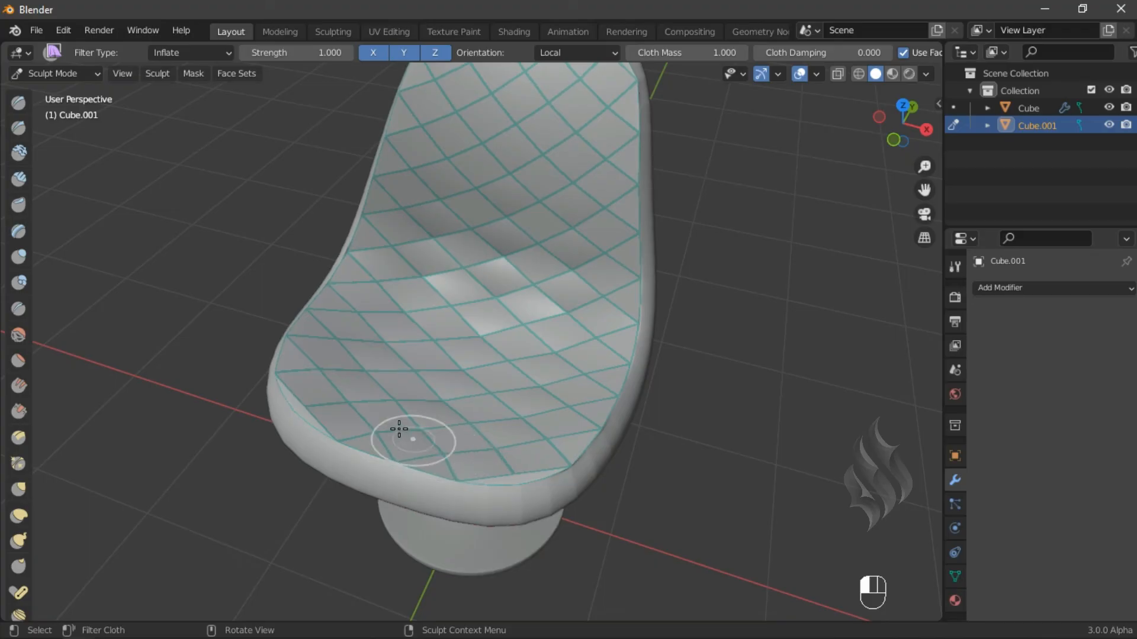
- Inflate the cushion's quilted diamond patches with the cloth filter
{"action": "left_click_drag", "start_coordinate": [381, 419], "coordinate": [375, 417]}
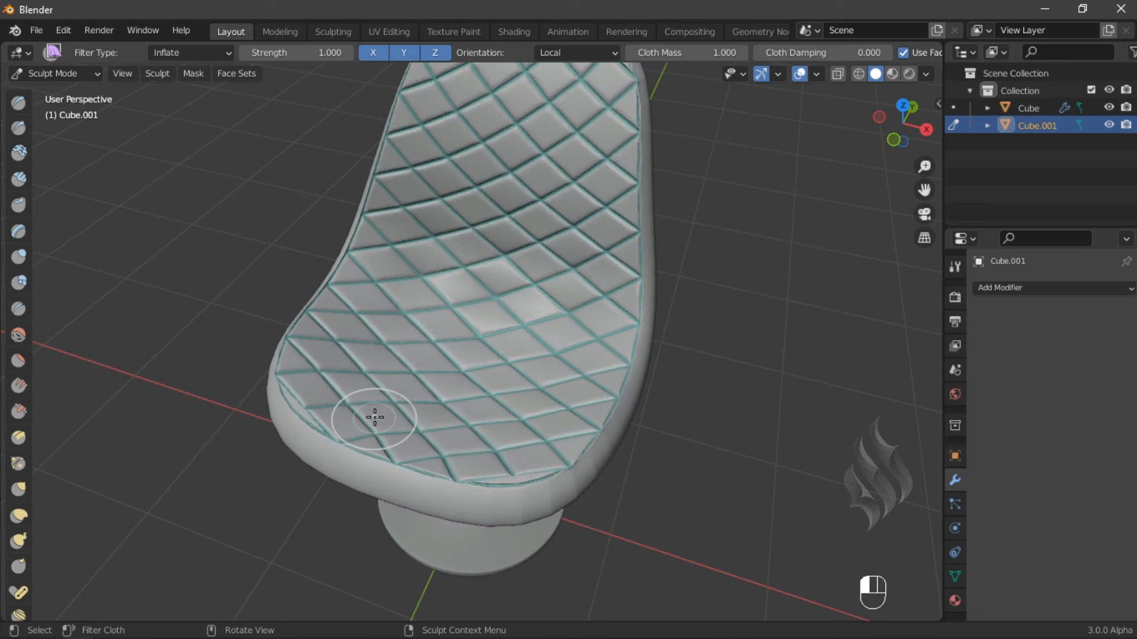
{"action": "left_click_drag", "start_coordinate": [392, 468], "coordinate": [406, 464]}
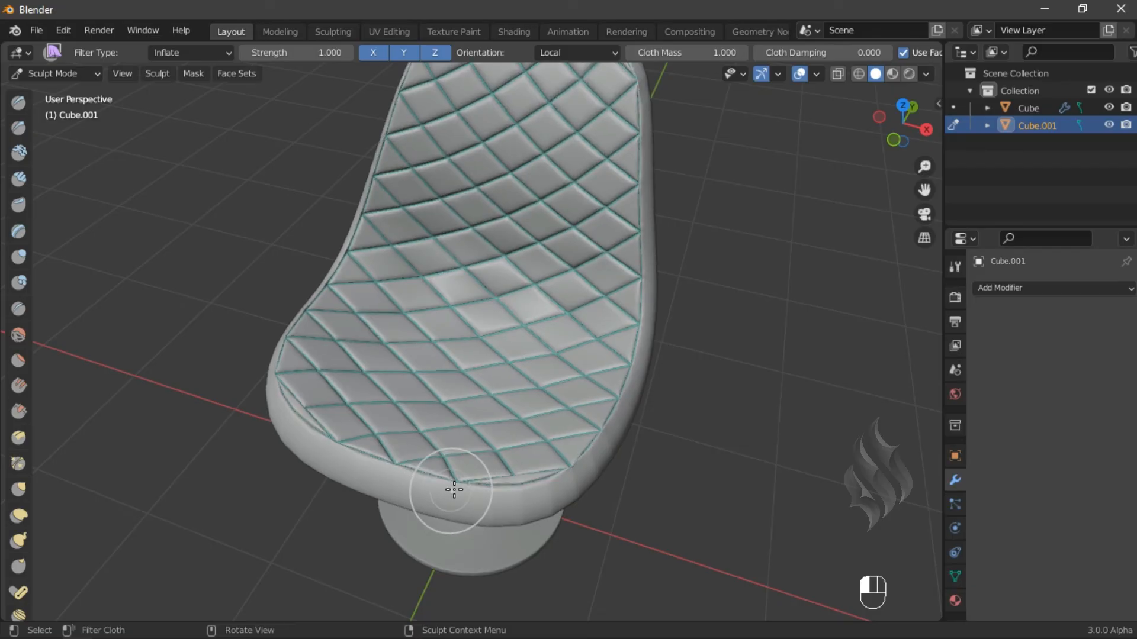
{"action": "scroll", "coordinate": [492, 492], "scroll_direction": "up", "scroll_amount": 2}
{"action": "middle_click_drag", "start_coordinate": [491, 491], "coordinate": [443, 338]}
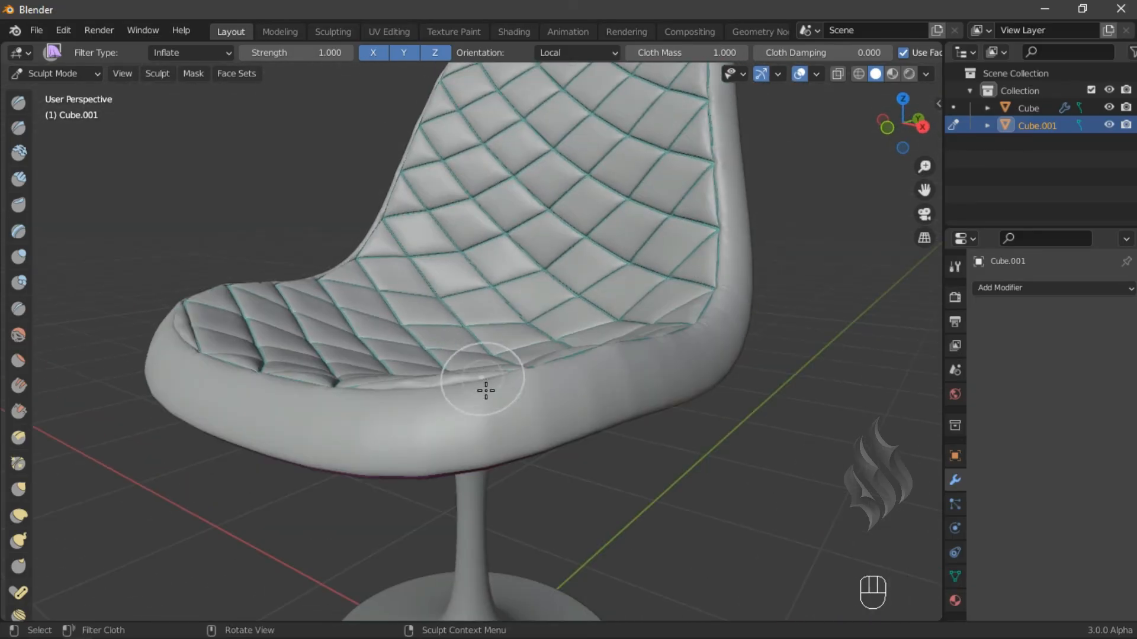
{"action": "scroll", "coordinate": [491, 383], "scroll_direction": "down", "scroll_amount": 2}
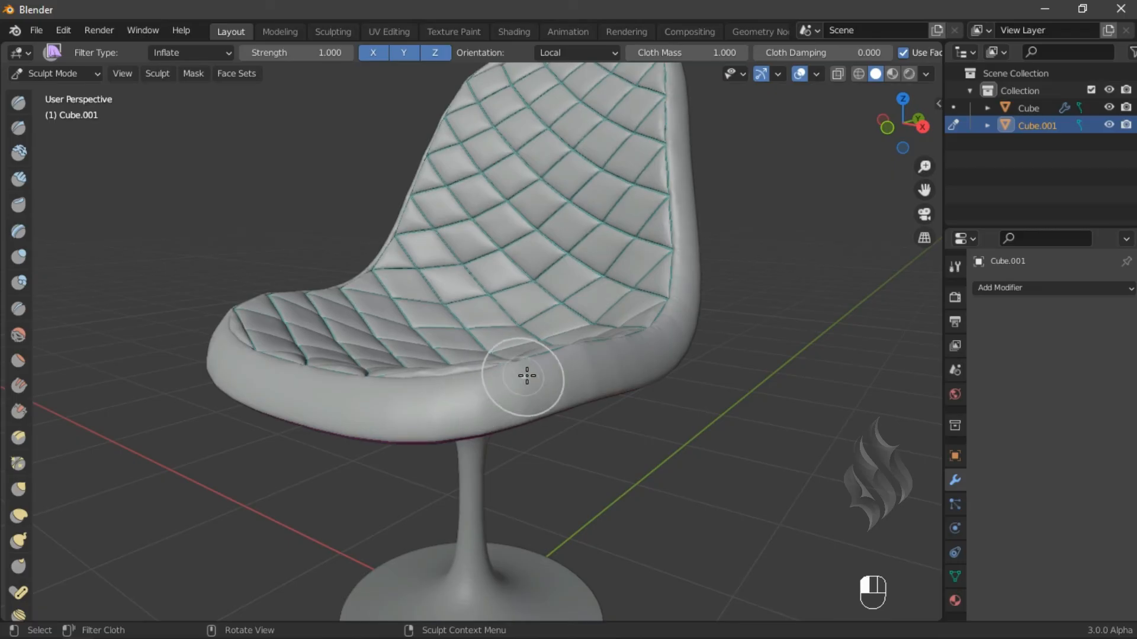
{"action": "mouse_move", "coordinate": [523, 363]}
{"action": "middle_mouse_down"}
{"action": "mouse_move", "coordinate": [507, 353]}
{"action": "mouse_move", "coordinate": [512, 377]}
{"action": "middle_mouse_up"}
{"action": "middle_click_drag", "start_coordinate": [507, 478], "coordinate": [322, 401]}
- Mask the cushion's rim by hiding the quilted face set, filling the mask, and unhiding everything
{"action": "key", "text": "h"}
{"action": "left_click", "coordinate": [193, 74]}
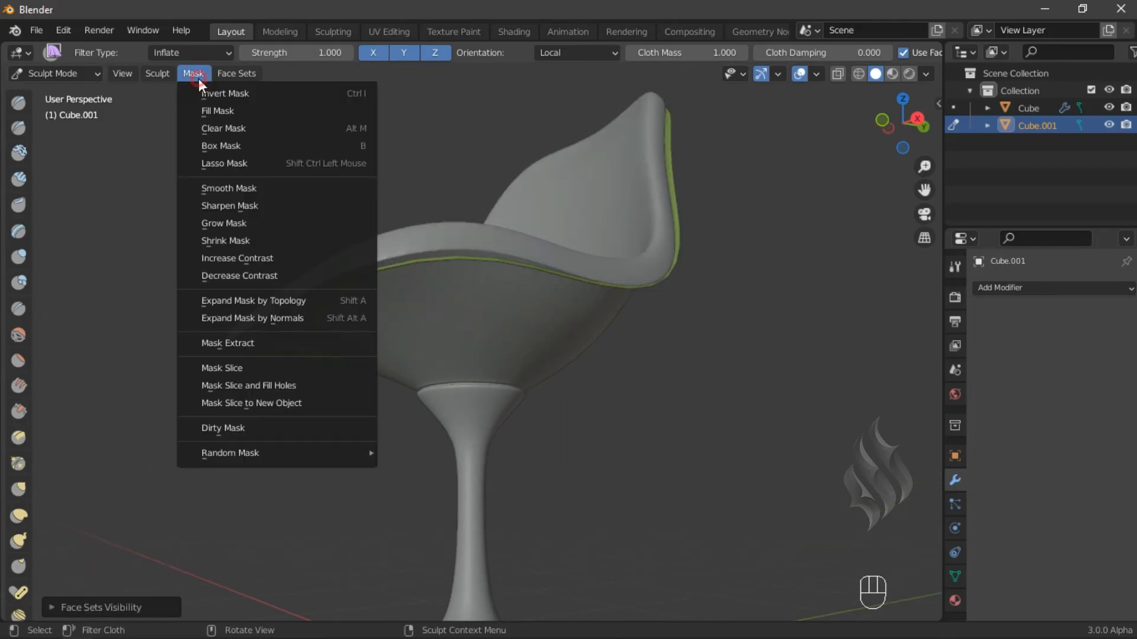
{"action": "left_click", "coordinate": [217, 107]}
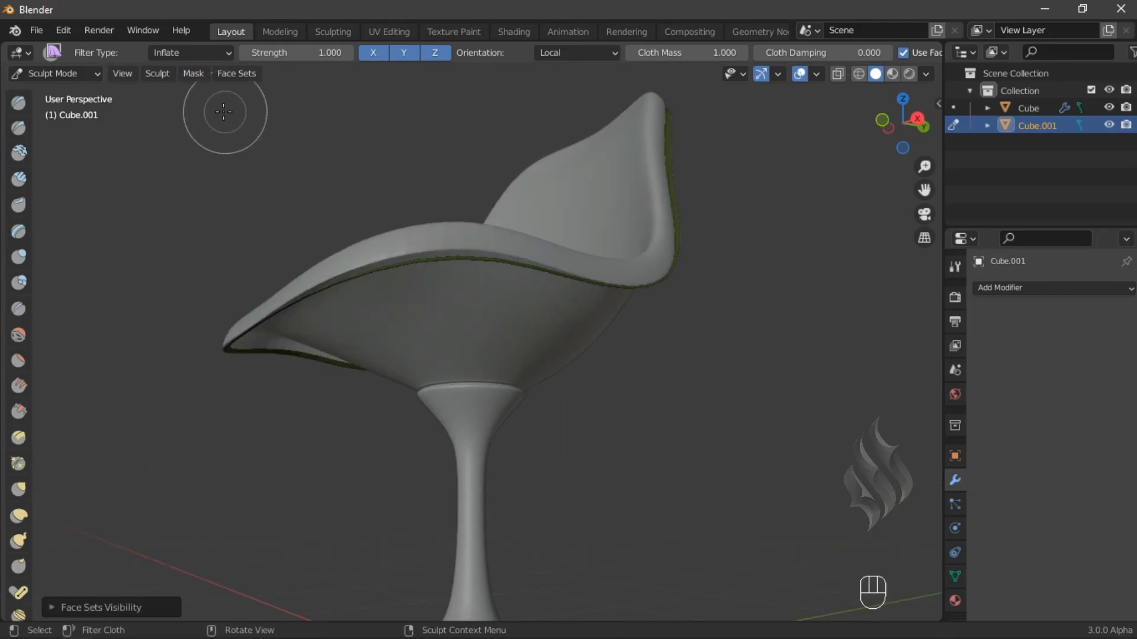
{"action": "key", "text": "alt+h"}
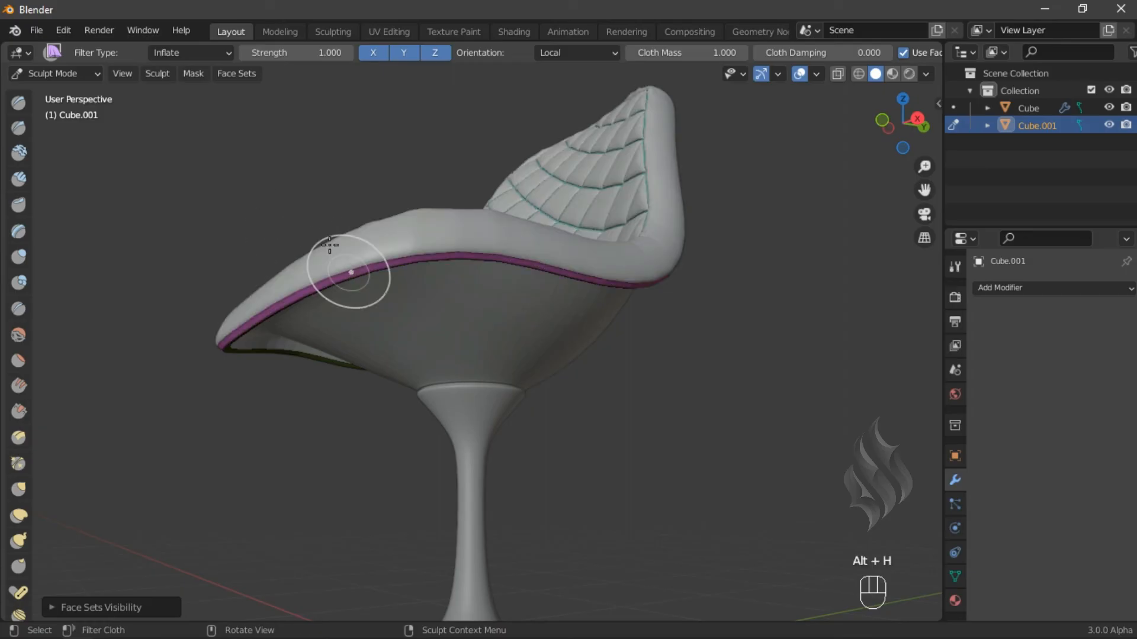
- Apply the Expand cloth filter to the unmasked cushion surface
{"action": "left_click", "coordinate": [195, 53]}
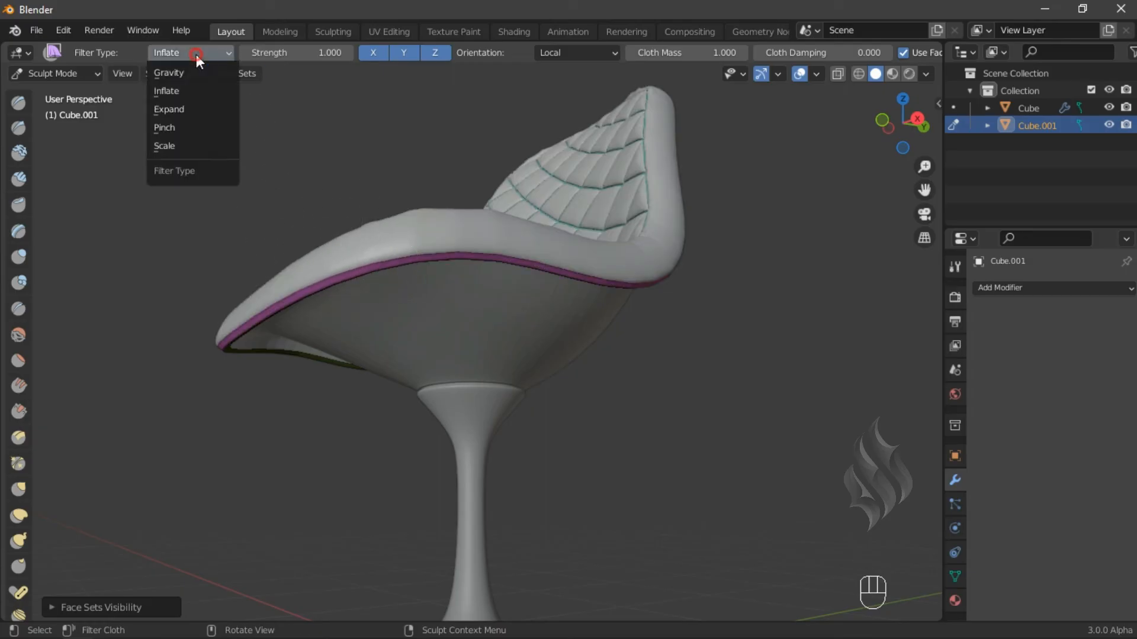
{"action": "left_click", "coordinate": [204, 109]}
{"action": "key", "text": "a"}
{"action": "left_click", "coordinate": [413, 289]}
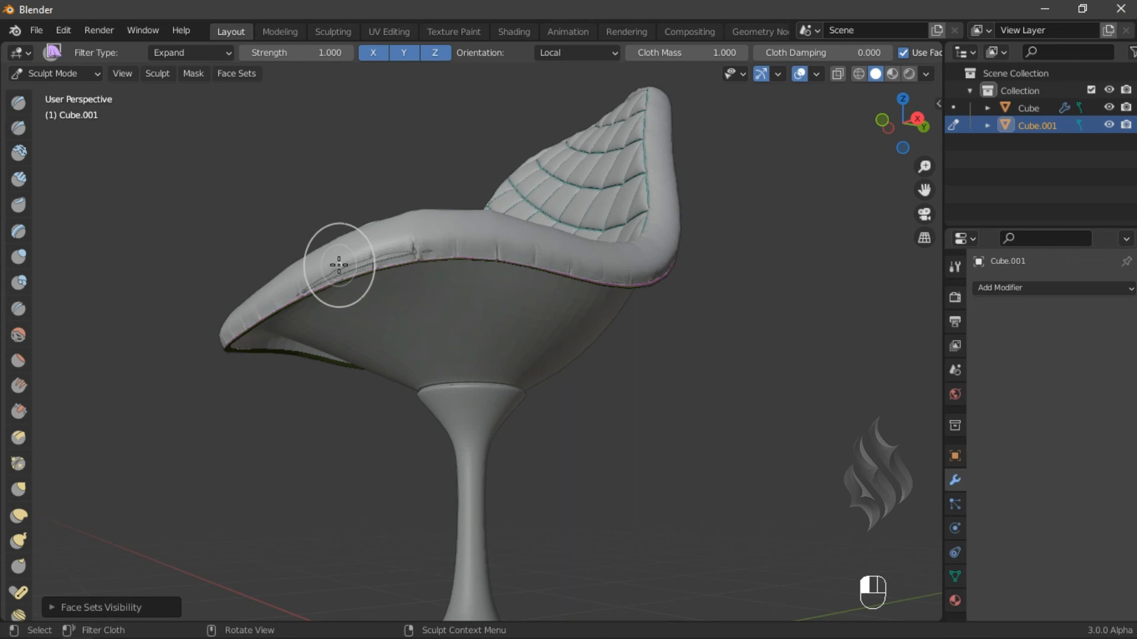
{"action": "left_click_drag", "start_coordinate": [339, 265], "coordinate": [366, 239]}
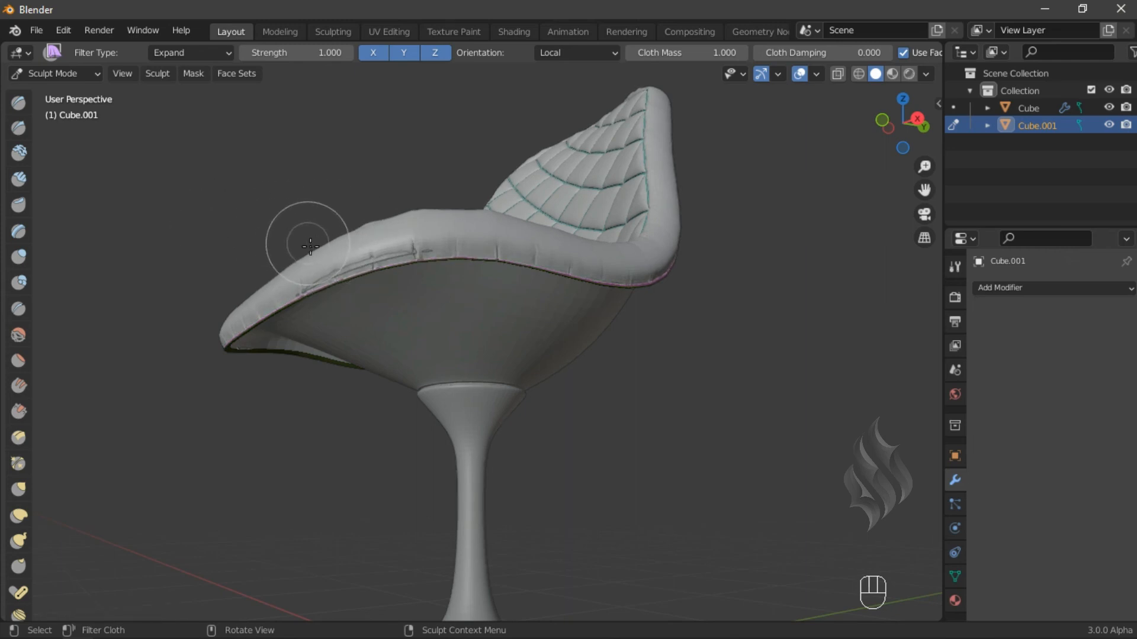
- Switch the cloth filter back to Inflate and inflate the cushion surface once more
{"action": "left_click", "coordinate": [187, 54]}
{"action": "left_click", "coordinate": [190, 92]}
{"action": "left_click_drag", "start_coordinate": [368, 255], "coordinate": [425, 249]}
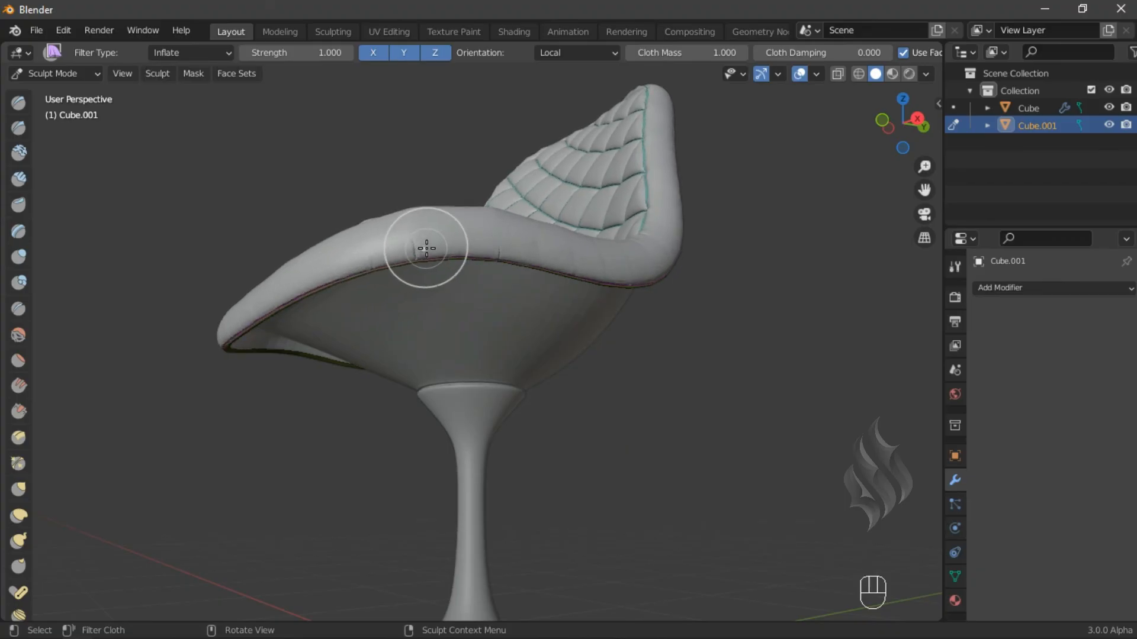
{"action": "middle_click_drag", "start_coordinate": [427, 248], "coordinate": [591, 345]}
{"action": "scroll", "coordinate": [414, 470], "scroll_direction": "up", "scroll_amount": 3}
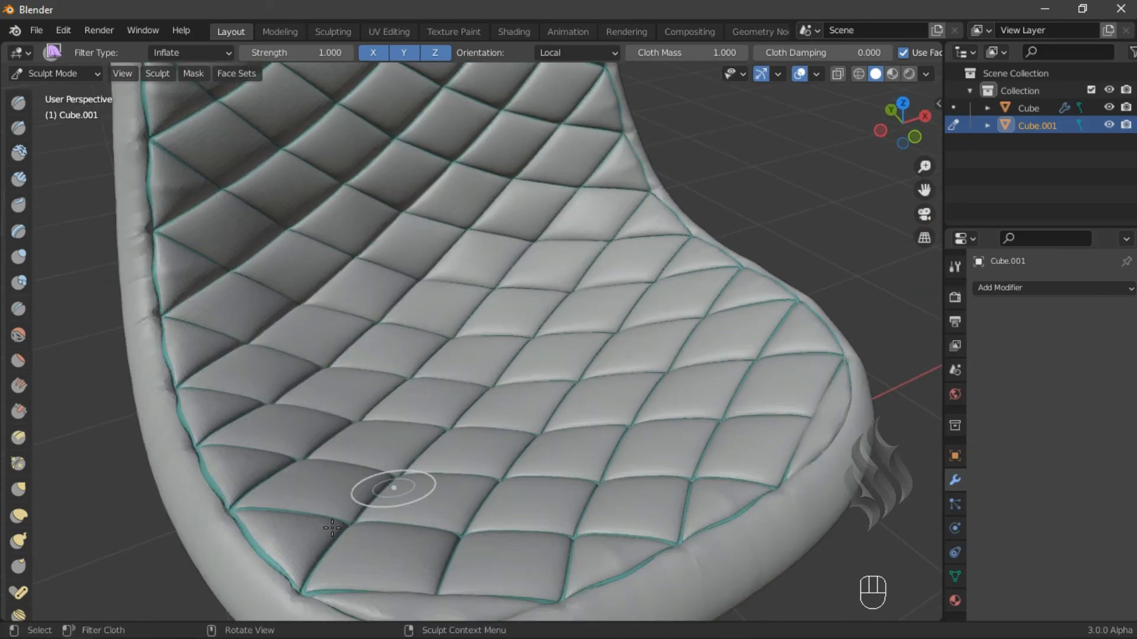
- Switch to the Mesh Filter tool and set its filter type to Sharpen
{"action": "key", "text": "h"}
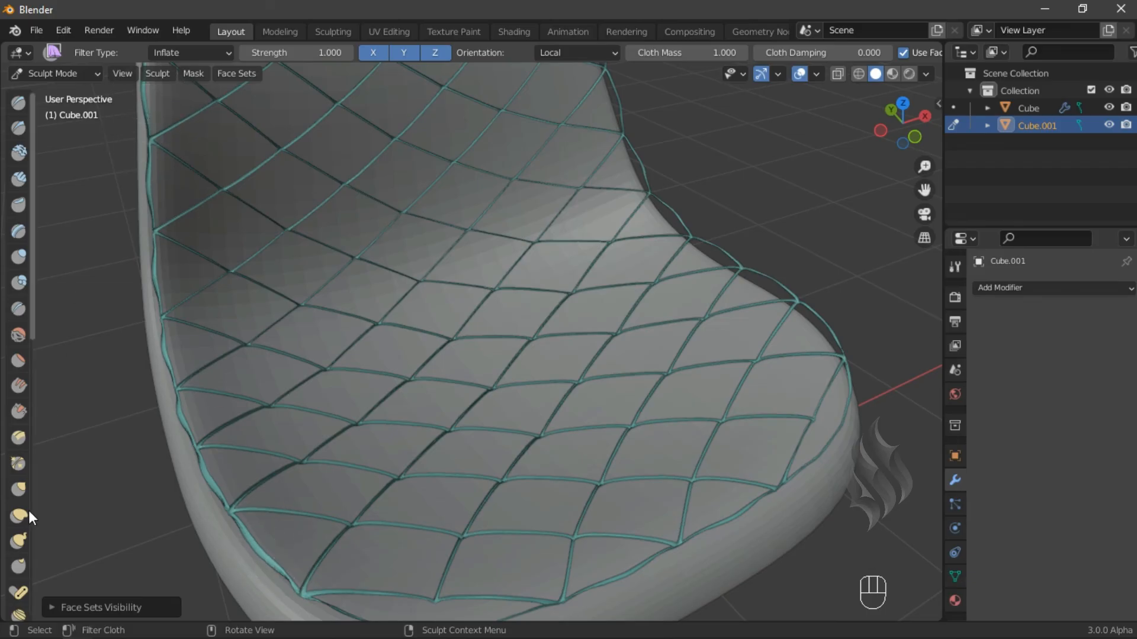
{"action": "scroll", "coordinate": [25, 520], "scroll_direction": "down", "scroll_amount": 15}
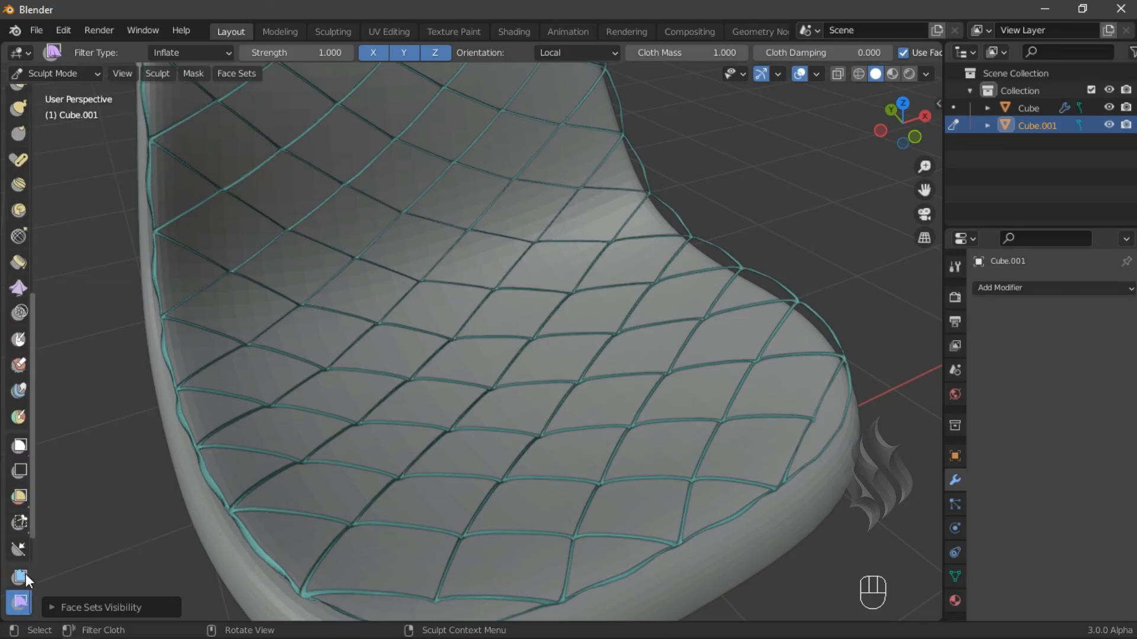
{"action": "left_click", "coordinate": [26, 573]}
{"action": "left_click", "coordinate": [186, 52]}
{"action": "left_click", "coordinate": [225, 219]}
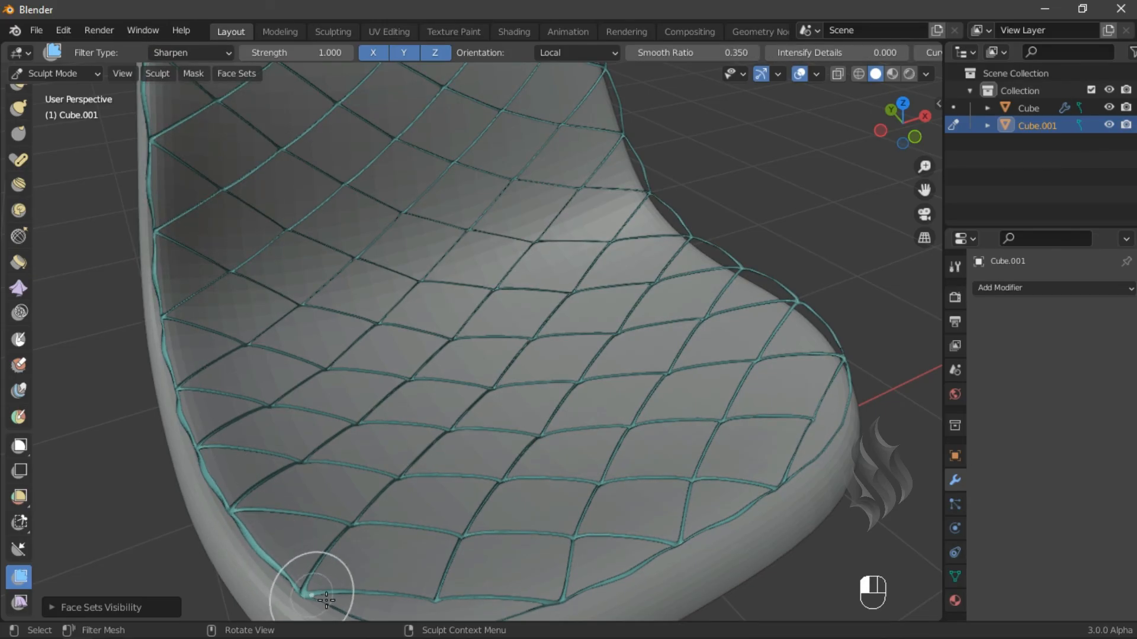
- Unhide all face sets and orbit around the chair to inspect the sculpted cushion from below and above
{"action": "key", "text": "alt+h"}
{"action": "scroll", "coordinate": [587, 323], "scroll_direction": "down", "scroll_amount": 5}
{"action": "middle_click_drag", "start_coordinate": [601, 364], "coordinate": [460, 314]}
{"action": "scroll", "coordinate": [475, 345], "scroll_direction": "up", "scroll_amount": 3}
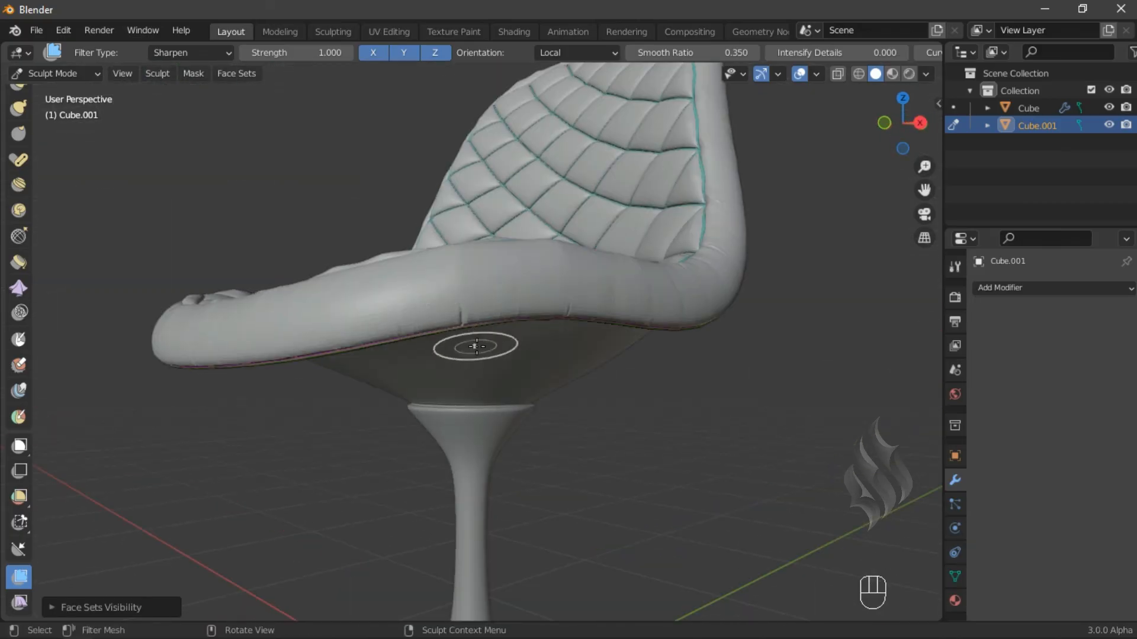
{"action": "scroll", "coordinate": [477, 345], "scroll_direction": "up", "scroll_amount": 3}
{"action": "key", "text": "h"}
{"action": "left_click_drag", "start_coordinate": [343, 298], "coordinate": [616, 258]}
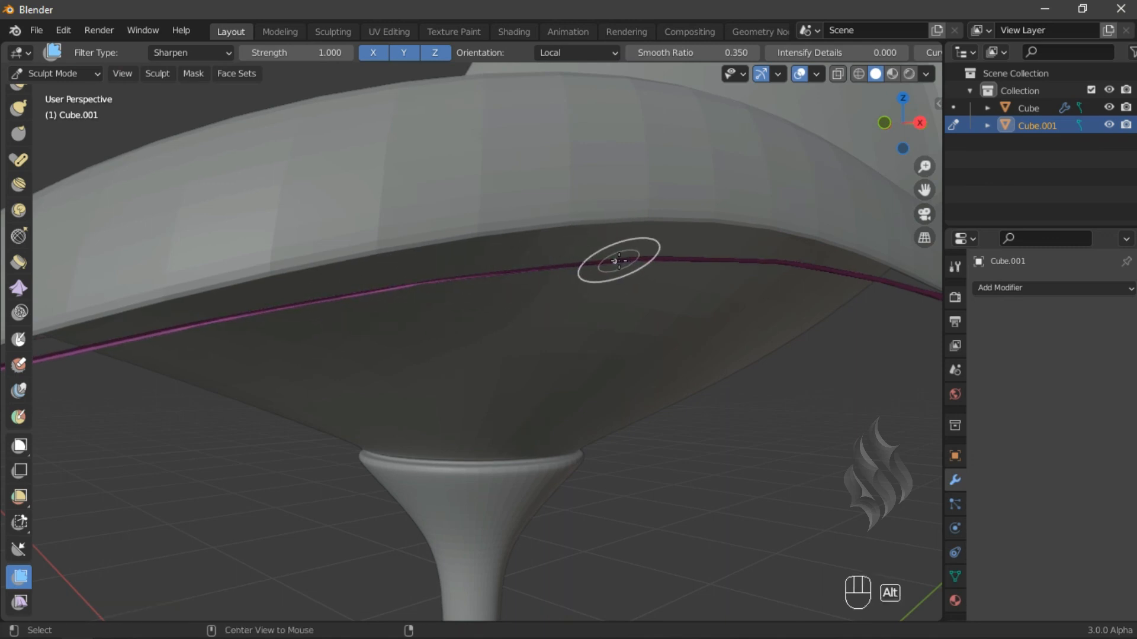
{"action": "key", "text": "alt+h"}
{"action": "scroll", "coordinate": [621, 260], "scroll_direction": "down", "scroll_amount": 6}
{"action": "scroll", "coordinate": [559, 198], "scroll_direction": "up", "scroll_amount": 5}
{"action": "middle_click_drag", "start_coordinate": [560, 198], "coordinate": [543, 294]}
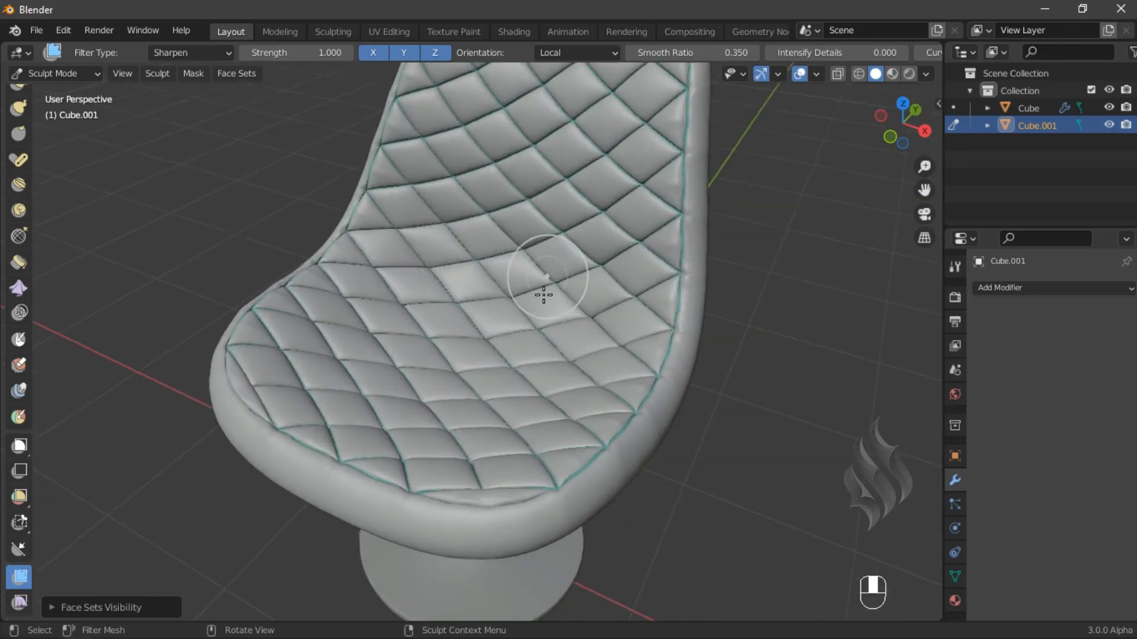
{"action": "scroll", "coordinate": [544, 294], "scroll_direction": "down", "scroll_amount": 5}
{"action": "middle_click_drag", "start_coordinate": [487, 400], "coordinate": [614, 341]}
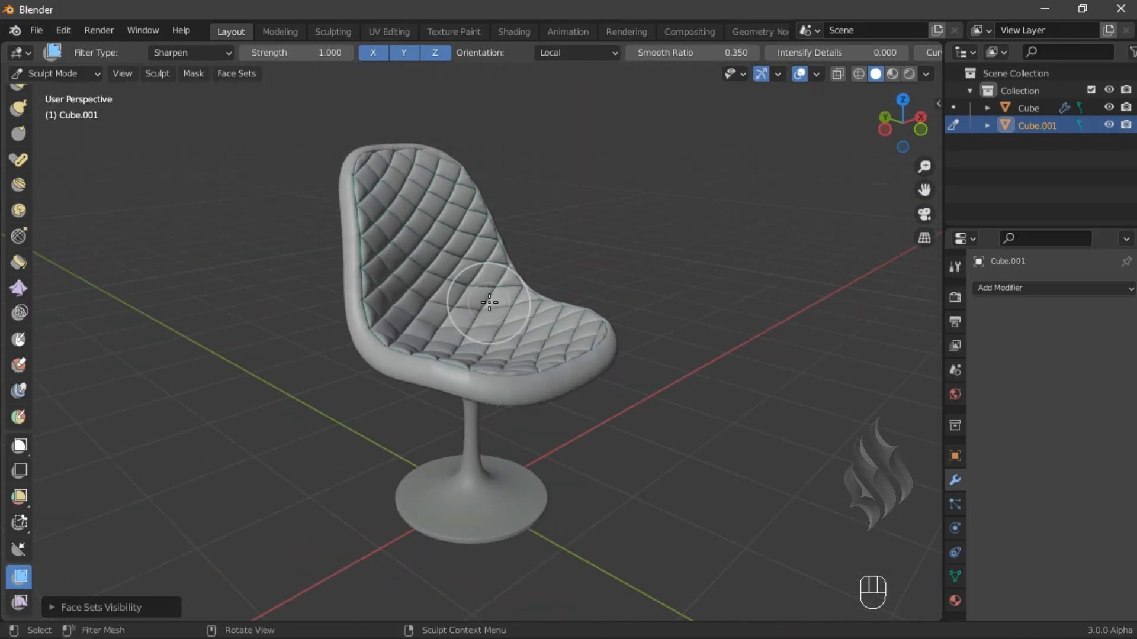
{"action": "middle_click_drag", "start_coordinate": [484, 317], "coordinate": [474, 344]}
- Return to Object Mode and deselect all objects
{"action": "left_click", "coordinate": [69, 74]}
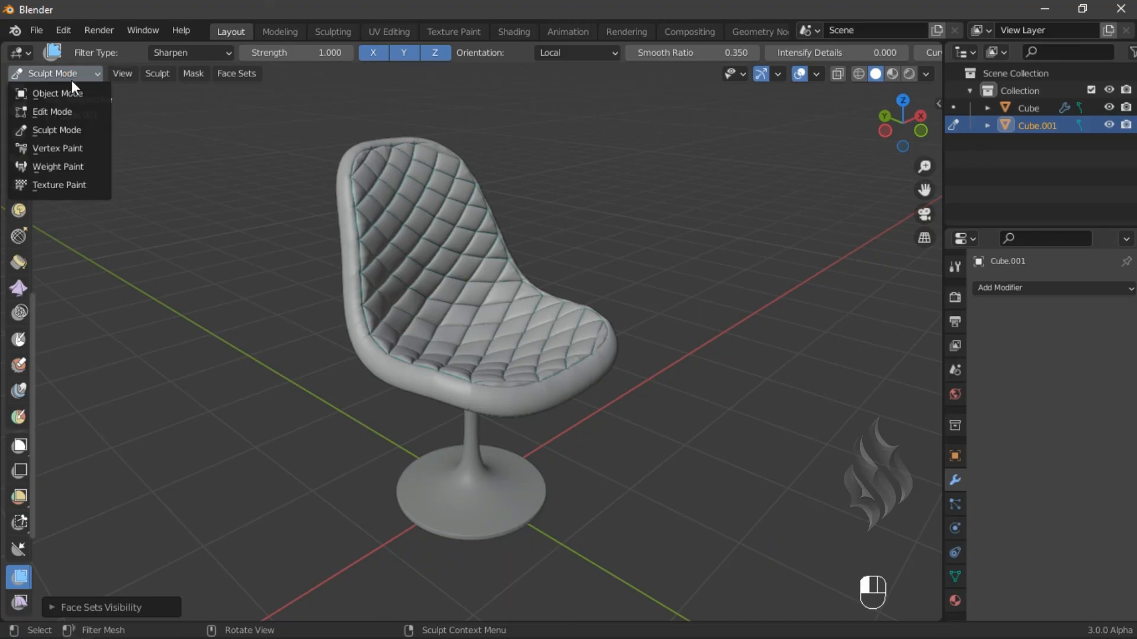
{"action": "left_click", "coordinate": [69, 93]}
{"action": "key", "text": "alt+a"}
- Hide the viewport overlays to preview the finished chair
{"action": "middle_click_drag", "start_coordinate": [623, 460], "coordinate": [442, 468]}
{"action": "middle_click_drag", "start_coordinate": [512, 454], "coordinate": [512, 484]}
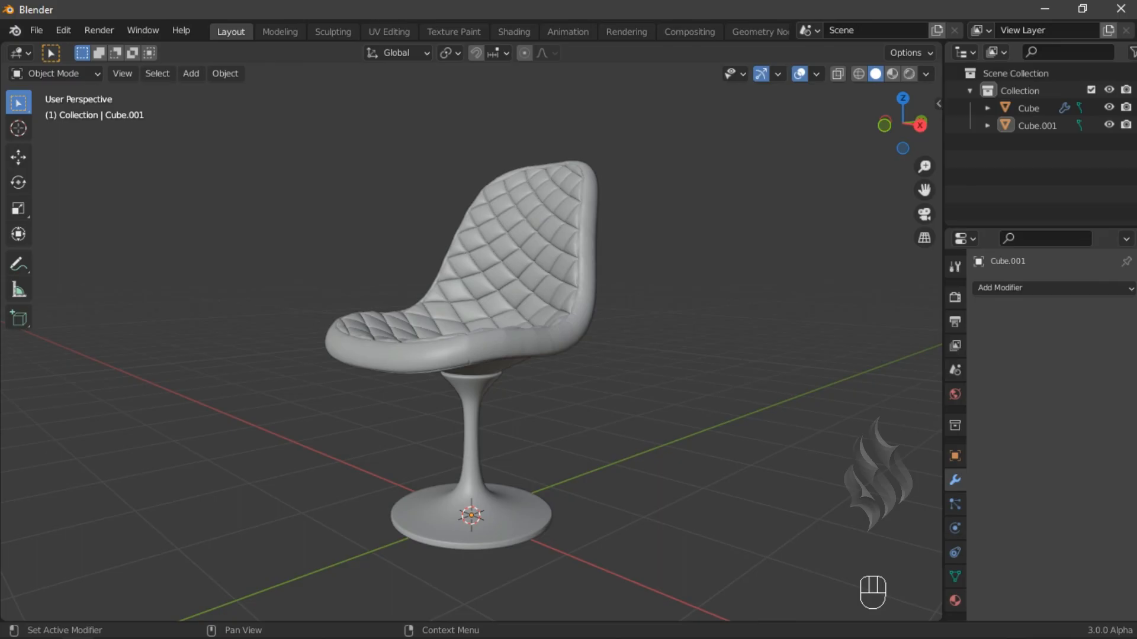
{"action": "key", "text": "shift+alt+z"}
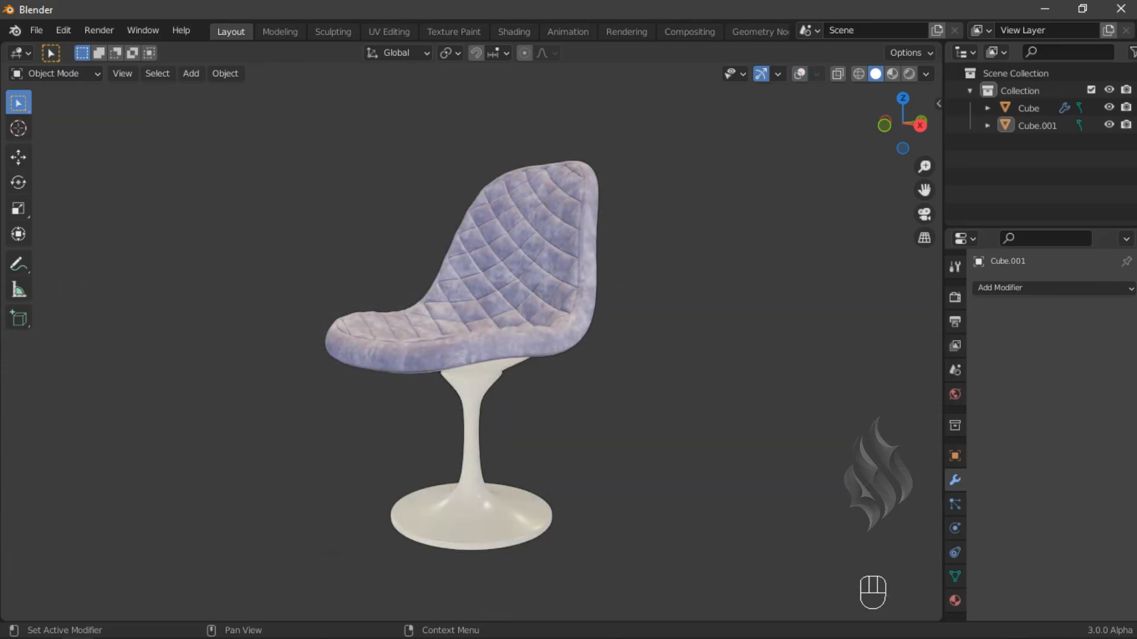